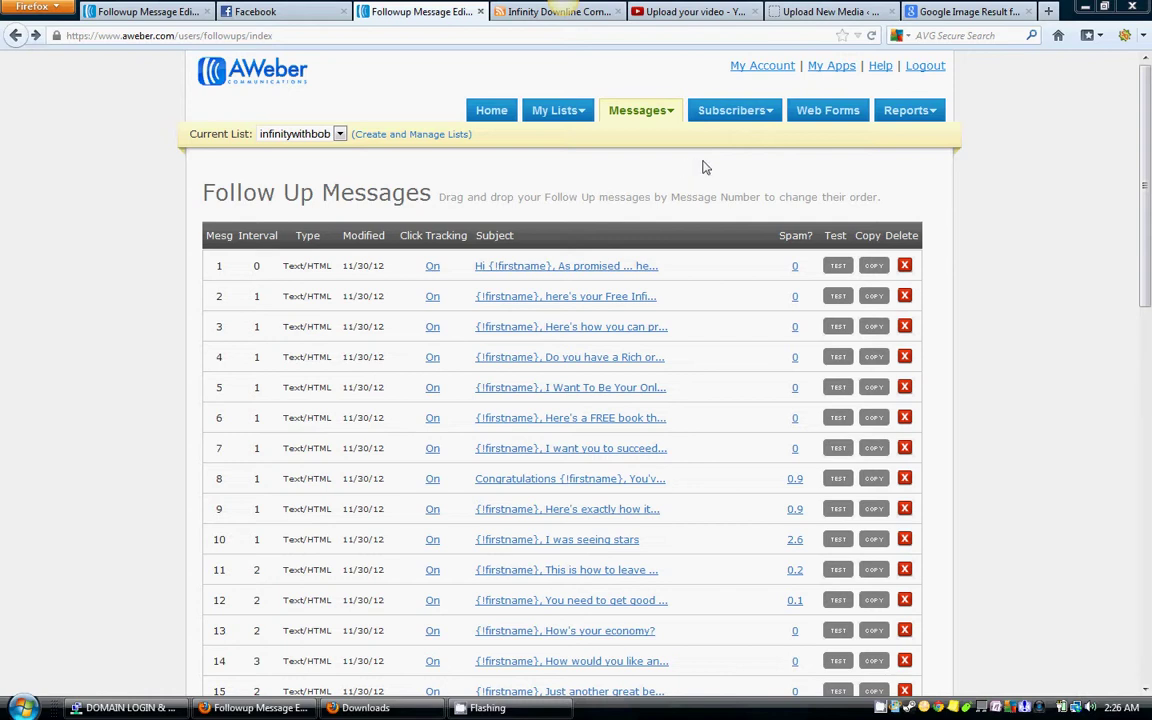
- Examine the example opt-in form on the Infinity Downline compensation plan page and the list of follow-up messages in AWeber
{"action": "left_click", "coordinate": [603, 16]}
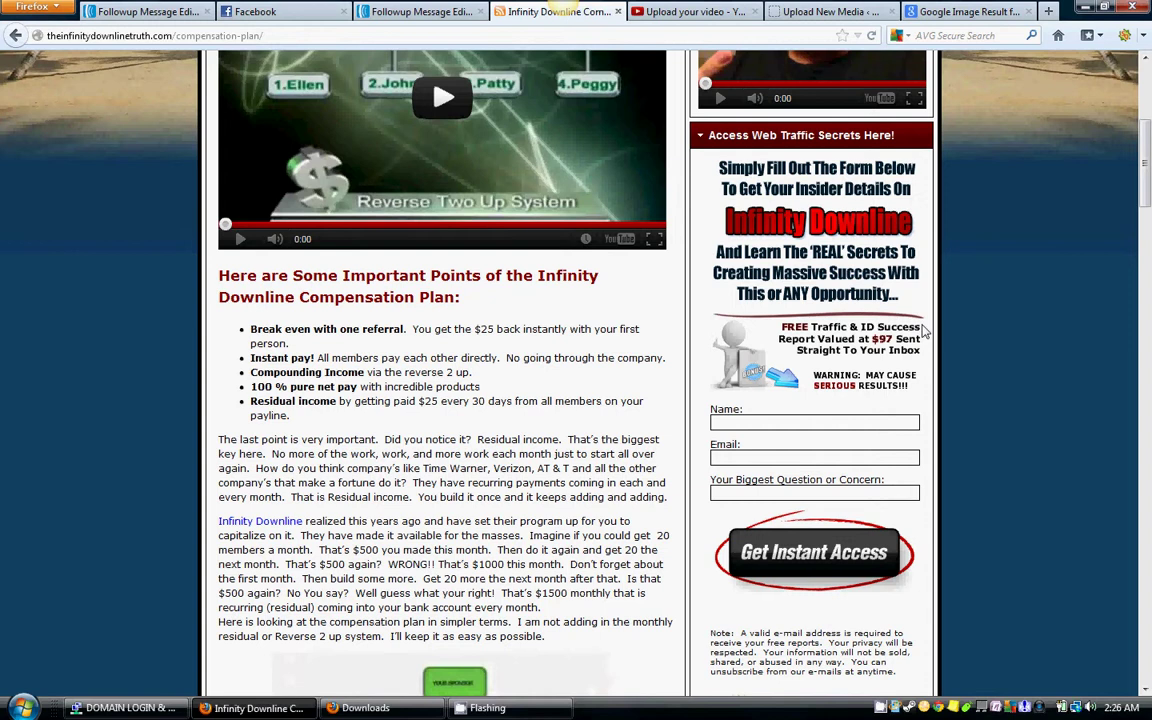
{"action": "left_click", "coordinate": [378, 15]}
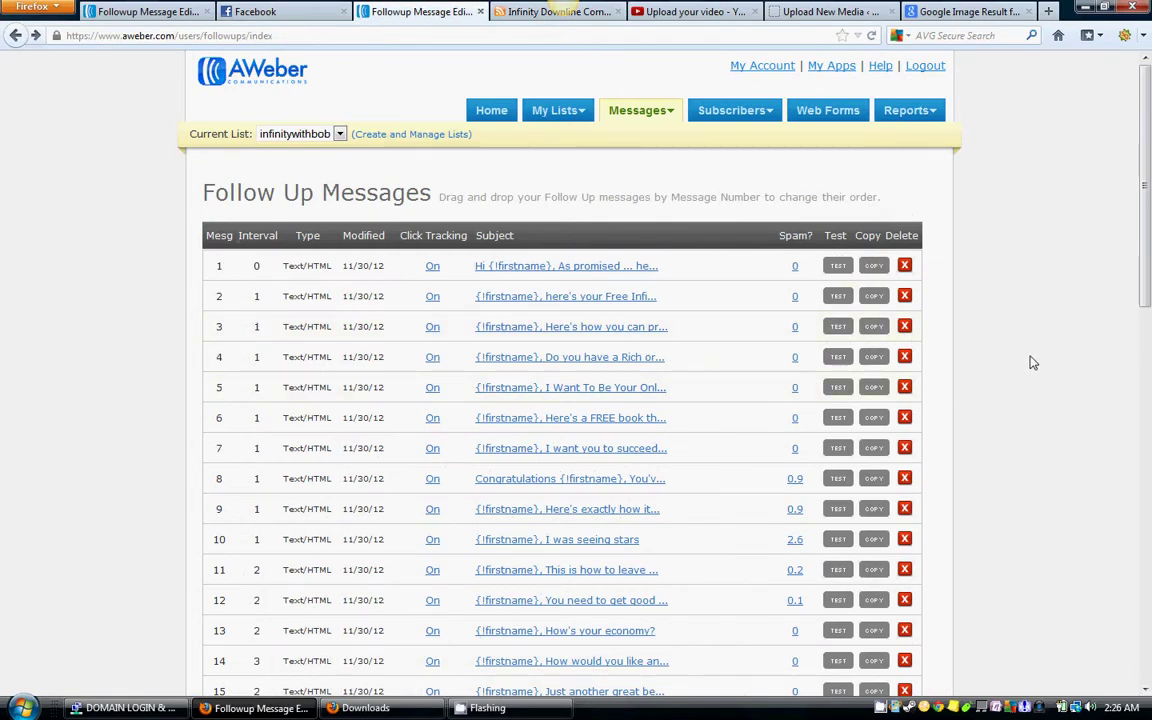
{"action": "scroll", "coordinate": [1030, 365], "scroll_direction": "down", "scroll_amount": 3}
{"action": "scroll", "coordinate": [1033, 367], "scroll_direction": "up", "scroll_amount": 3}
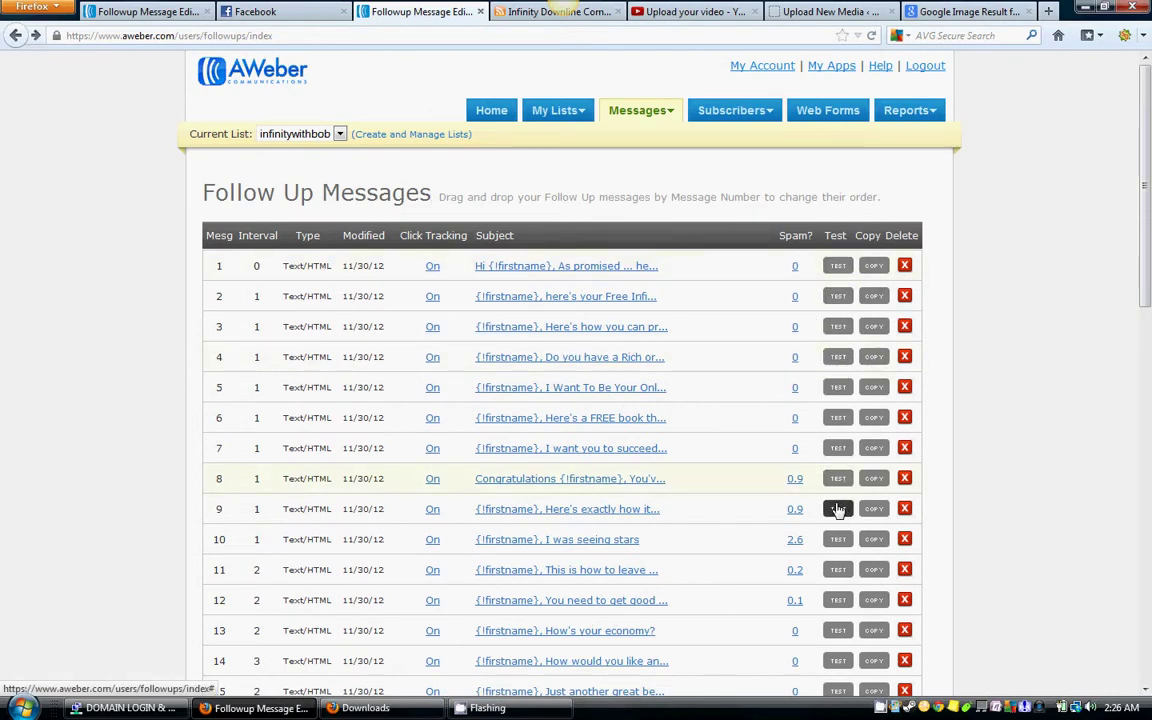
{"action": "scroll", "coordinate": [836, 316], "scroll_direction": "down", "scroll_amount": 3}
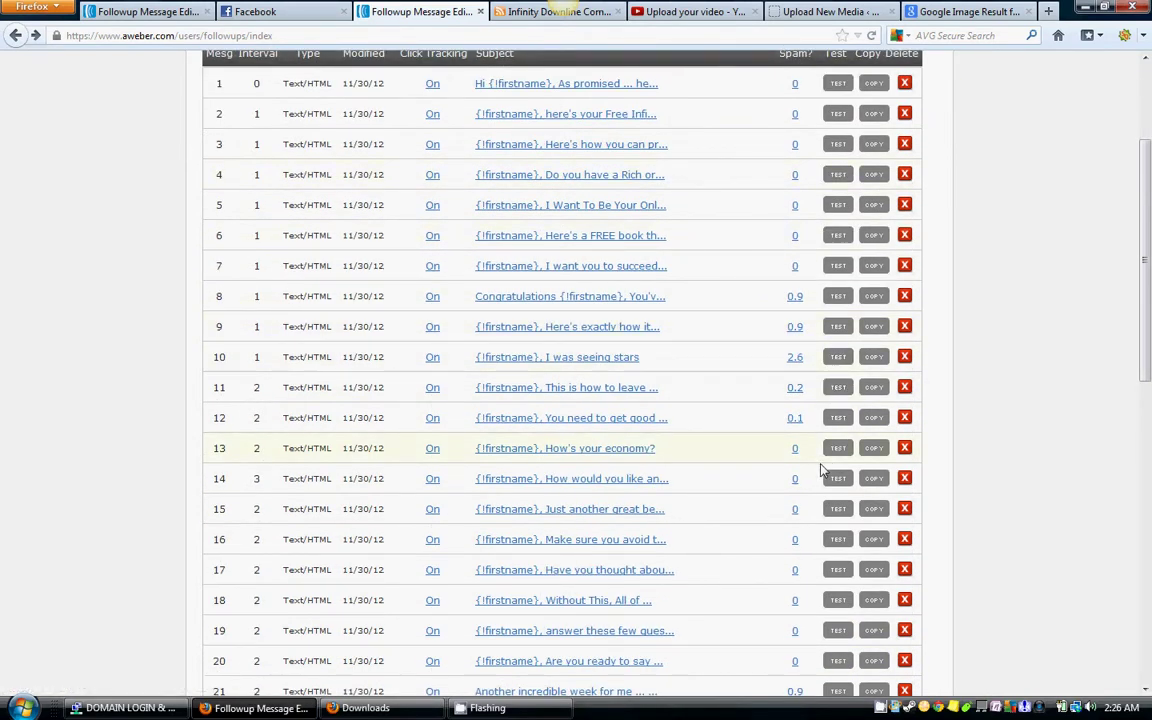
{"action": "scroll", "coordinate": [832, 466], "scroll_direction": "down", "scroll_amount": 2}
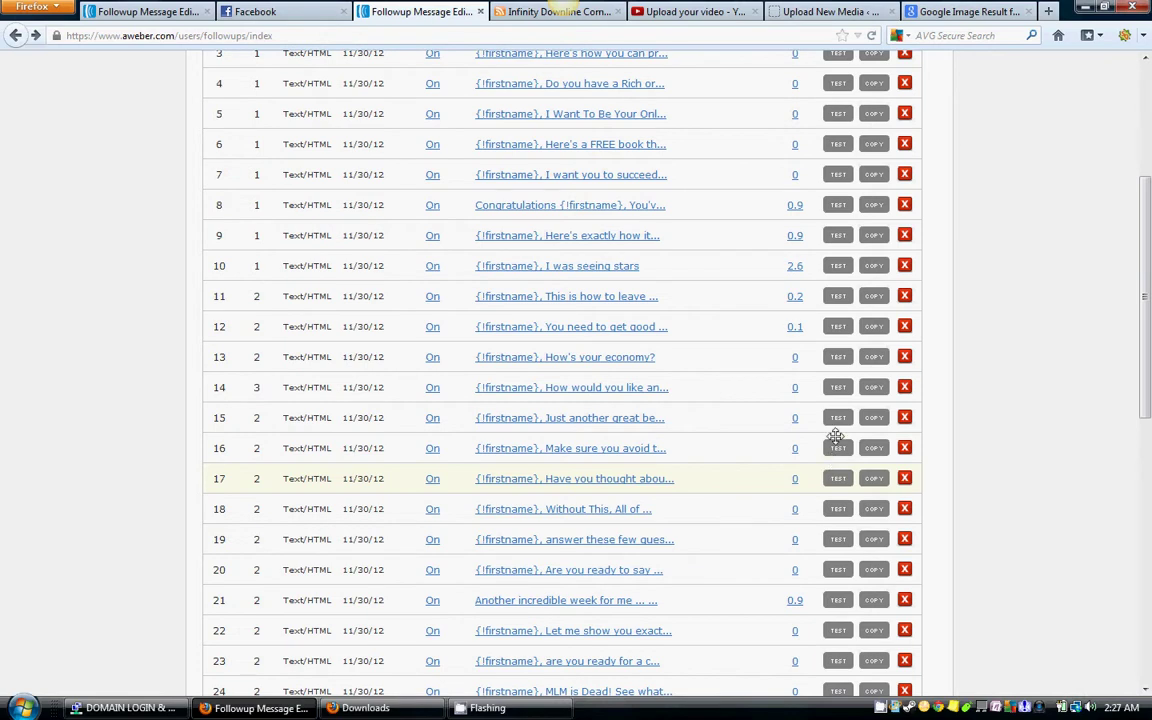
{"action": "scroll", "coordinate": [834, 442], "scroll_direction": "up", "scroll_amount": 4}
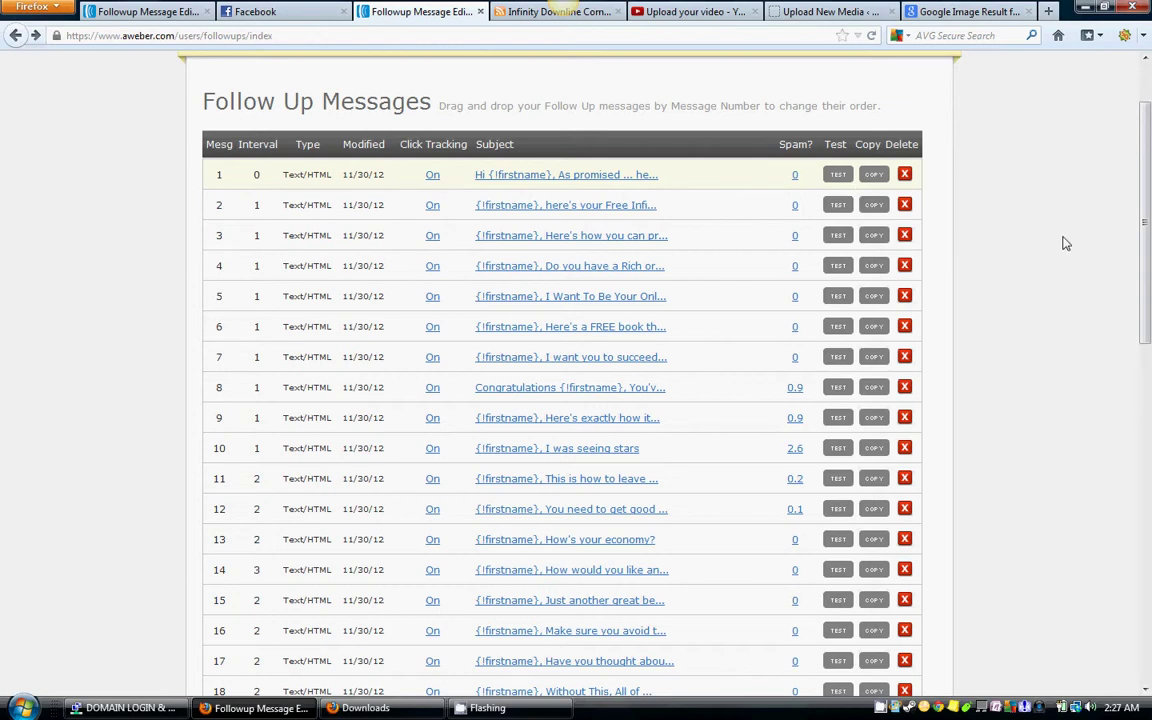
{"action": "scroll", "coordinate": [1064, 242], "scroll_direction": "up", "scroll_amount": 2}
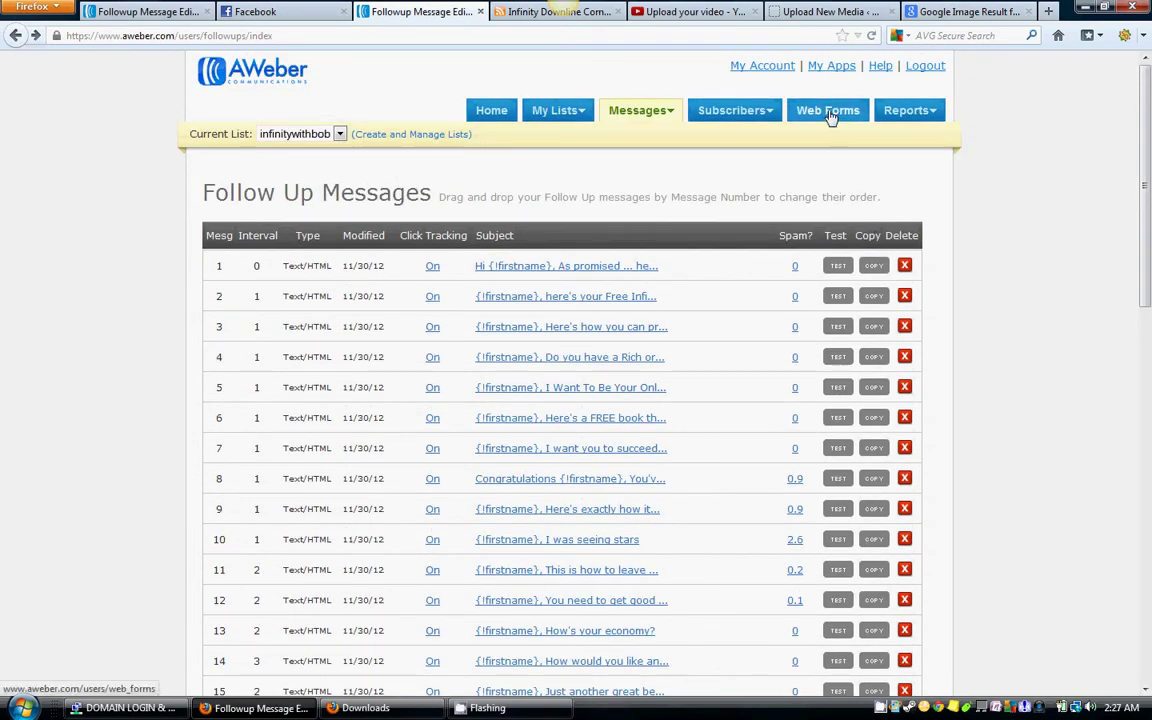
- Create a new web form for the current list and compare it with the example opt-in form on the Infinity Downline page
{"action": "left_click", "coordinate": [828, 112]}
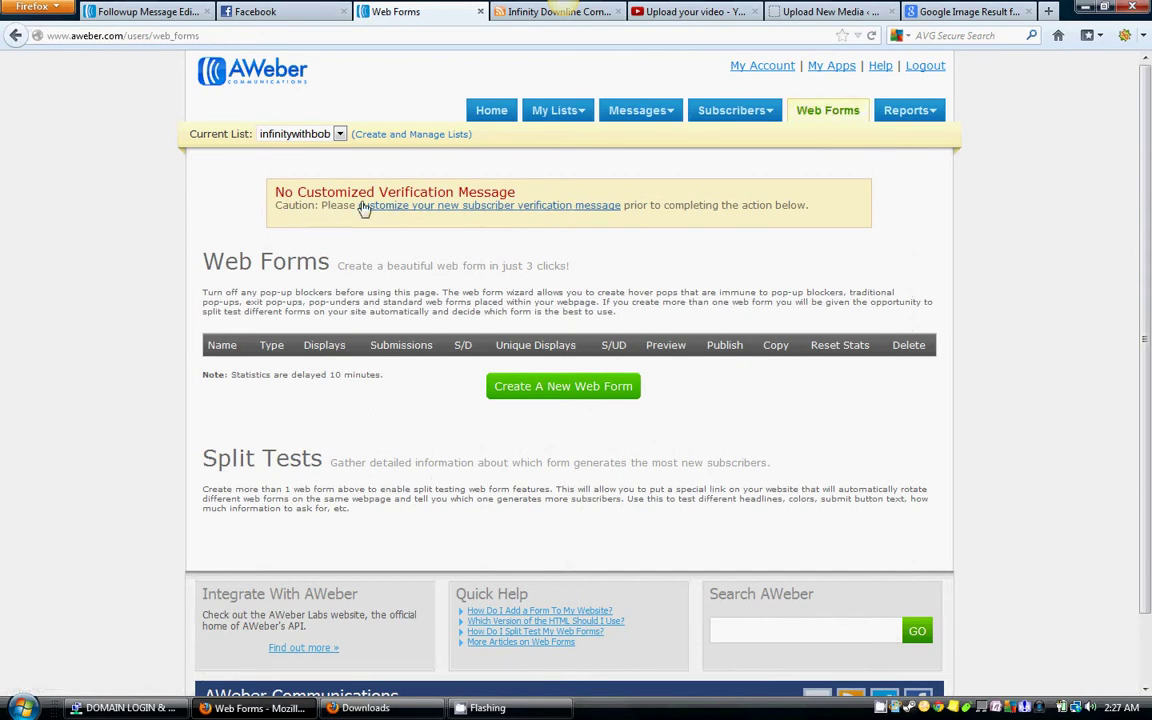
{"action": "scroll", "coordinate": [723, 233], "scroll_direction": "down", "scroll_amount": 3}
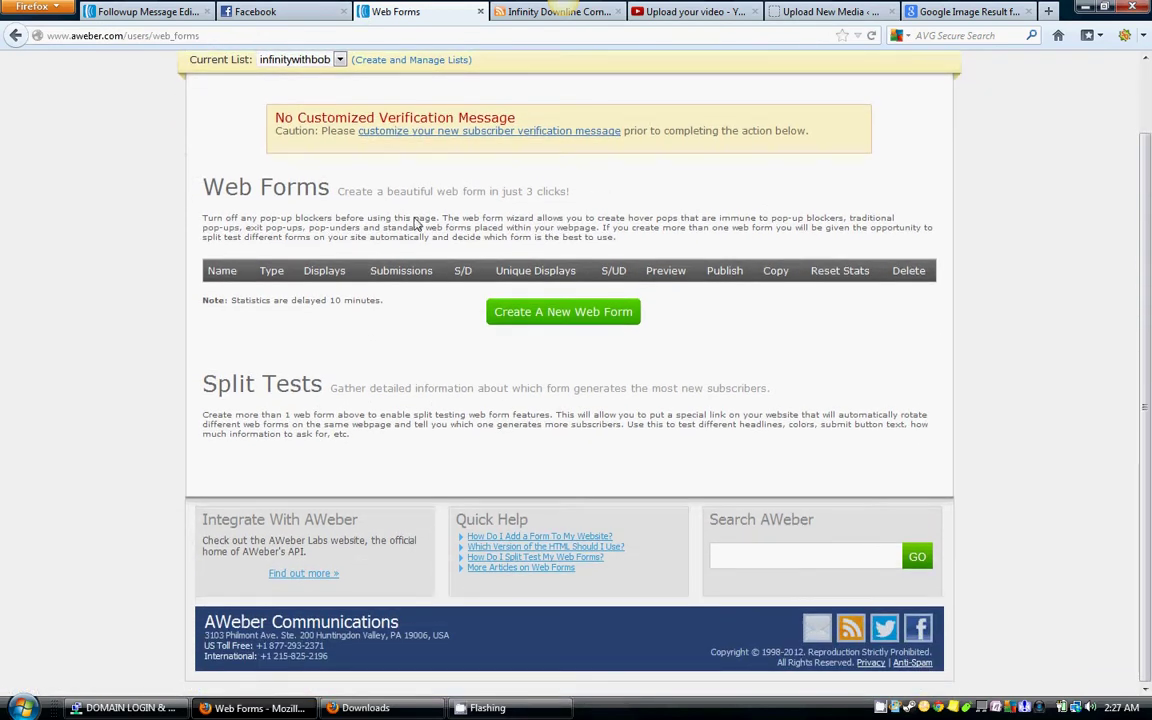
{"action": "left_click", "coordinate": [587, 323]}
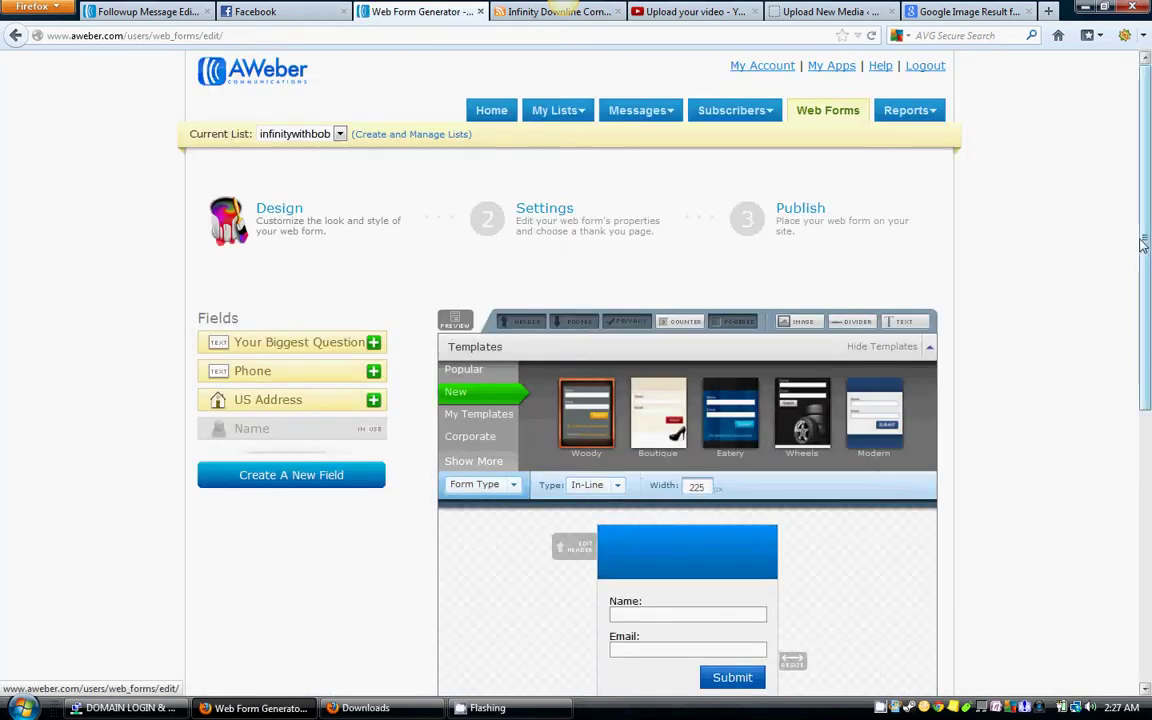
{"action": "scroll", "coordinate": [1143, 245], "scroll_direction": "down", "scroll_amount": 3}
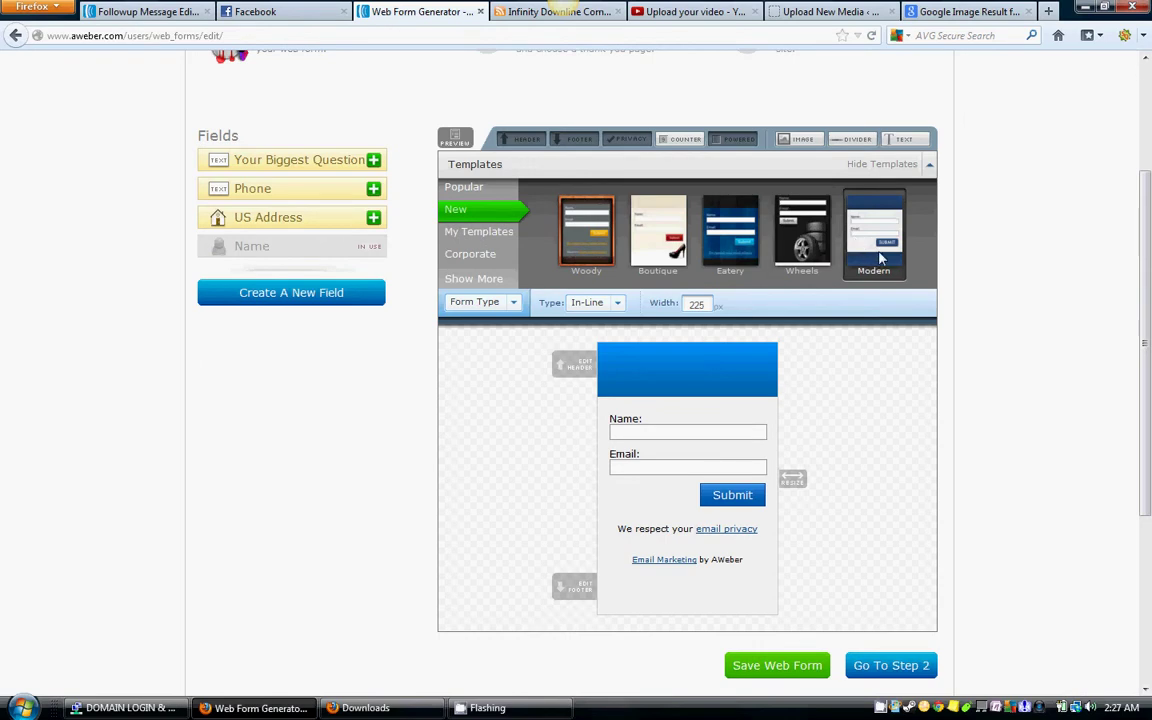
{"action": "left_click", "coordinate": [545, 12]}
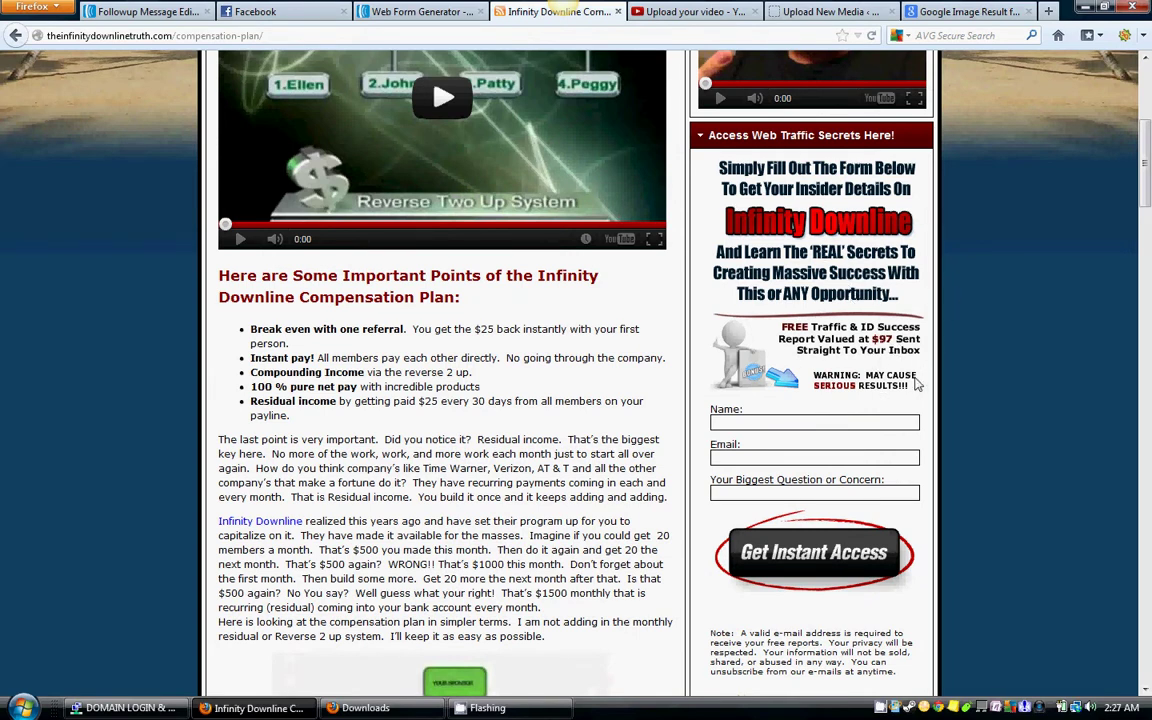
{"action": "left_click", "coordinate": [432, 16]}
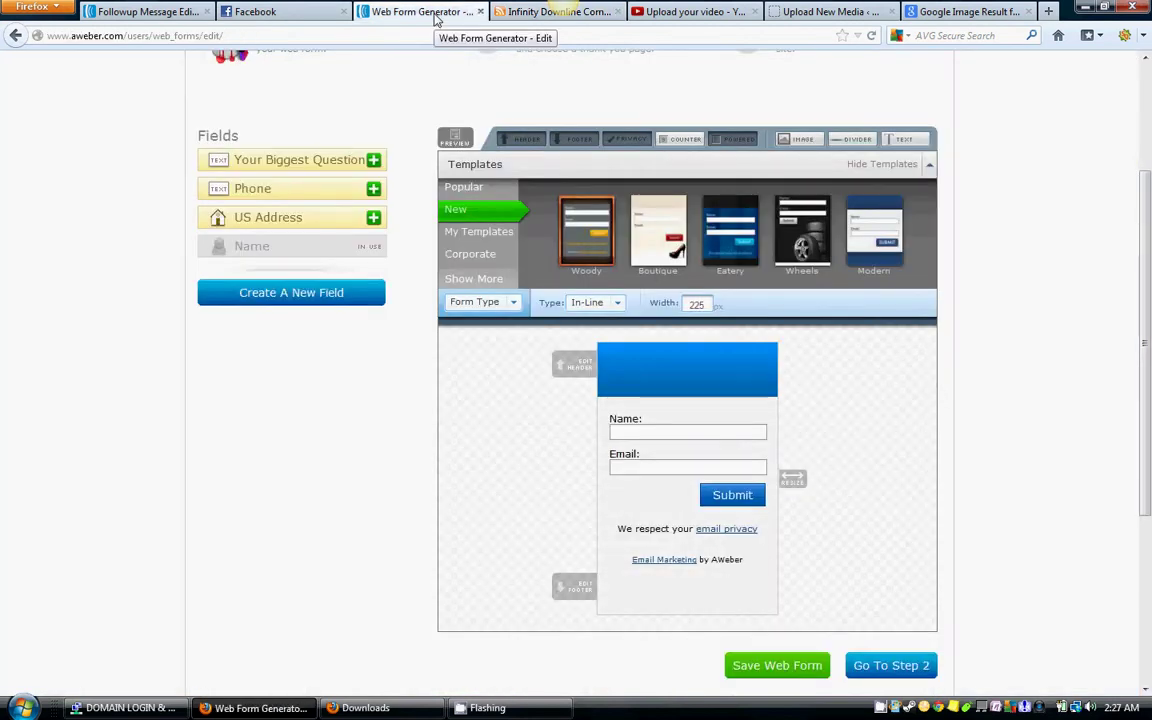
- Load the Sign Up Below template in the Small Red variant from the popular form templates
{"action": "scroll", "coordinate": [600, 300], "scroll_direction": "down", "scroll_amount": 3}
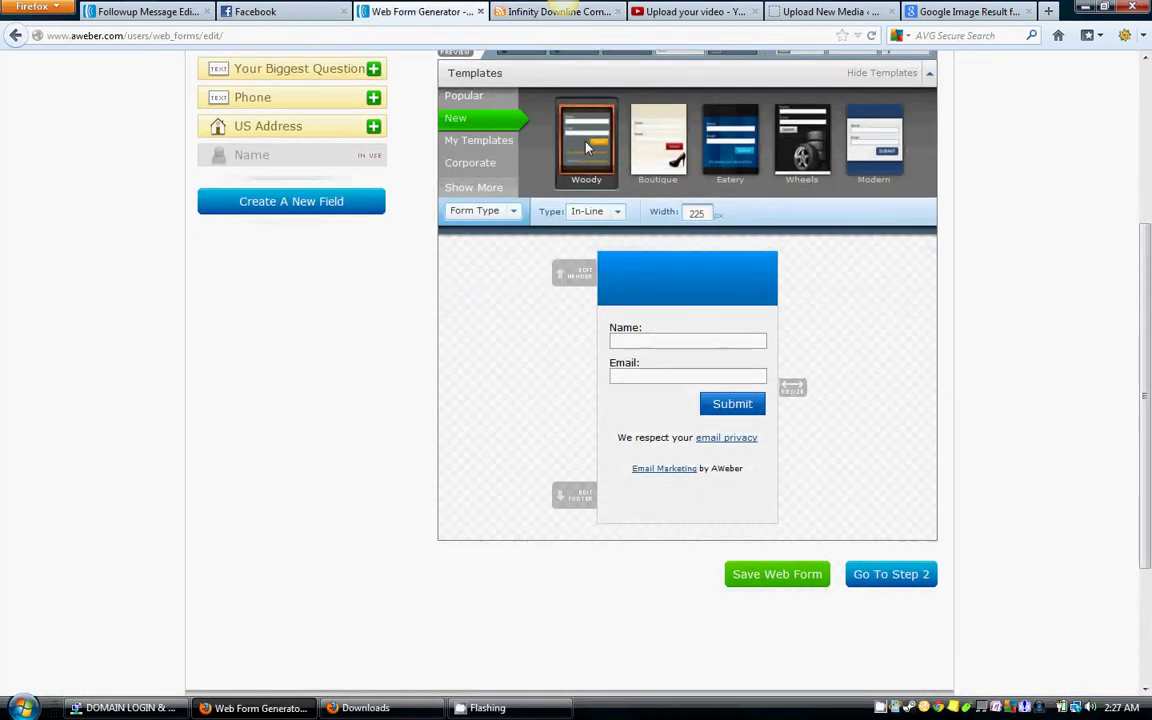
{"action": "left_click", "coordinate": [466, 97]}
{"action": "scroll", "coordinate": [915, 247], "scroll_direction": "up", "scroll_amount": 3}
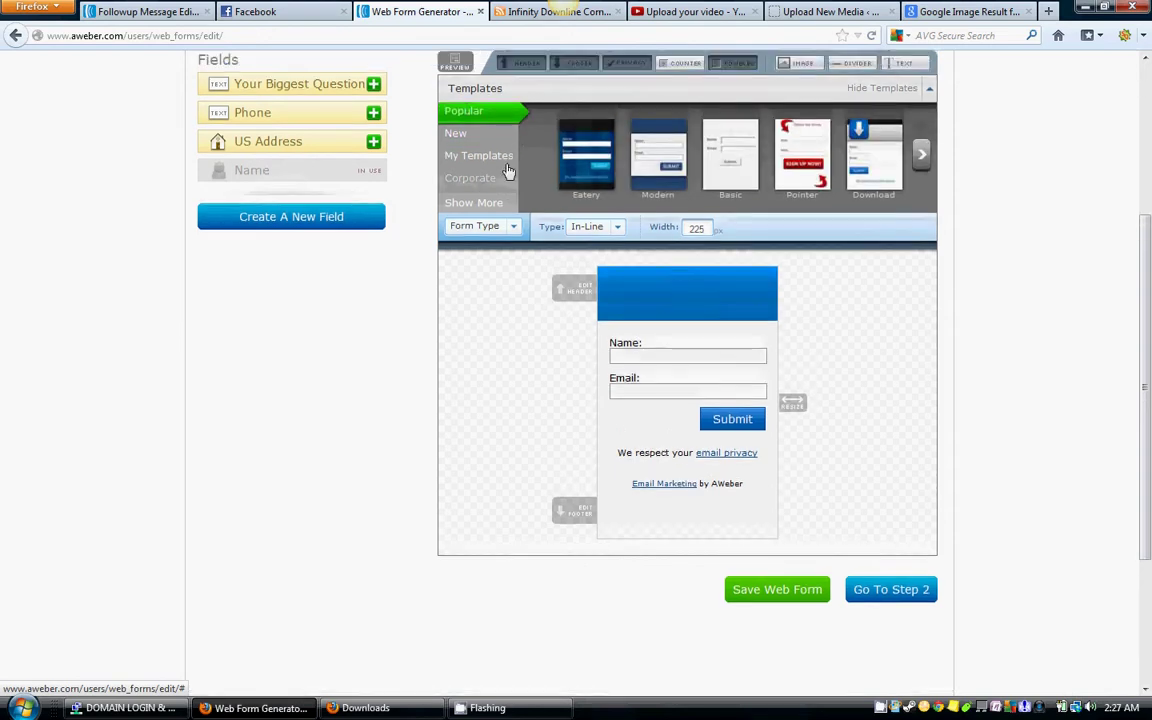
{"action": "left_click", "coordinate": [921, 231]}
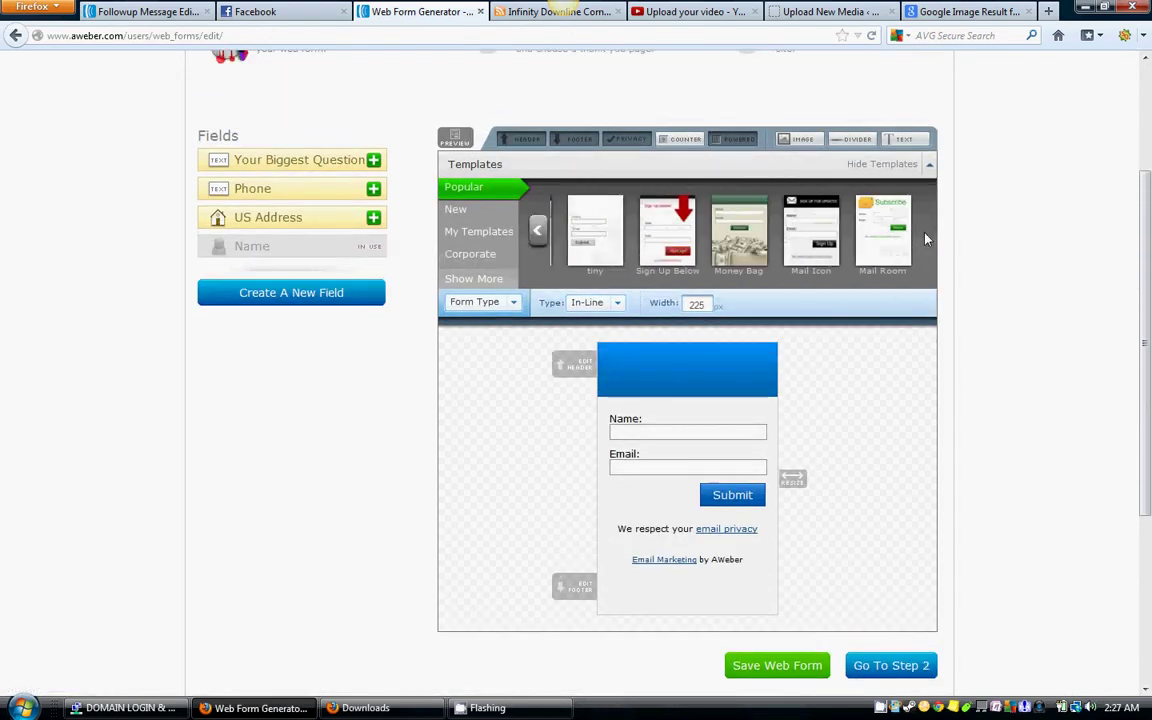
{"action": "left_click", "coordinate": [668, 236]}
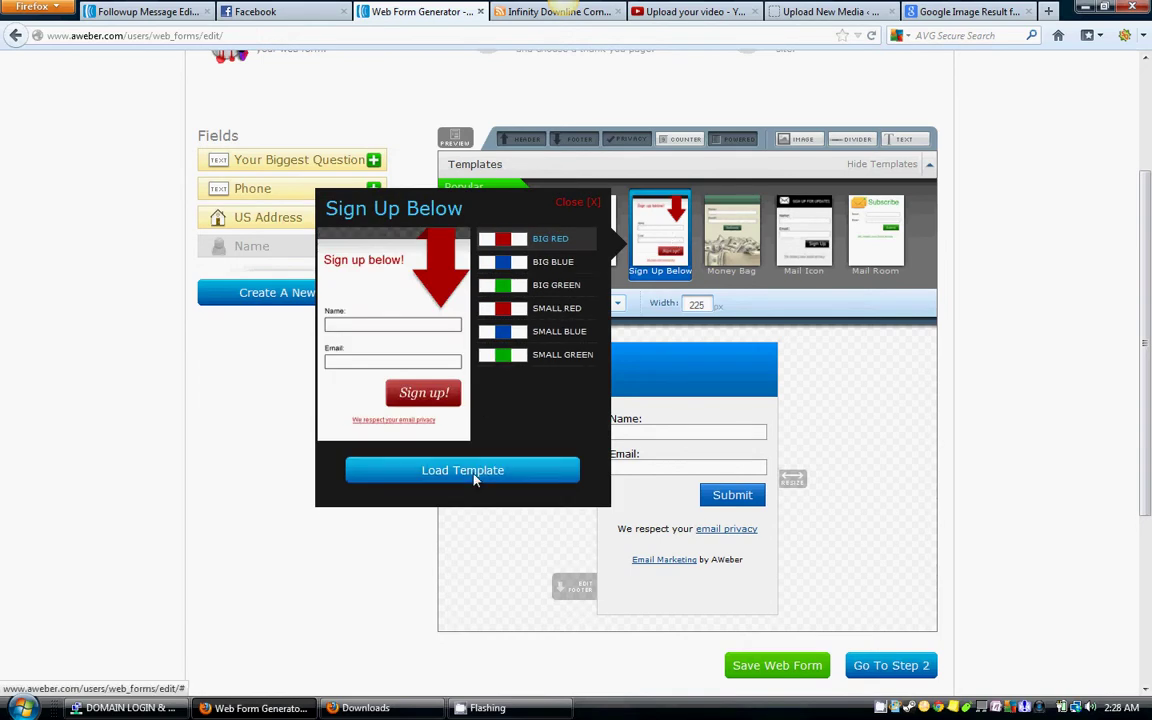
{"action": "left_click", "coordinate": [525, 260]}
{"action": "left_click", "coordinate": [550, 245]}
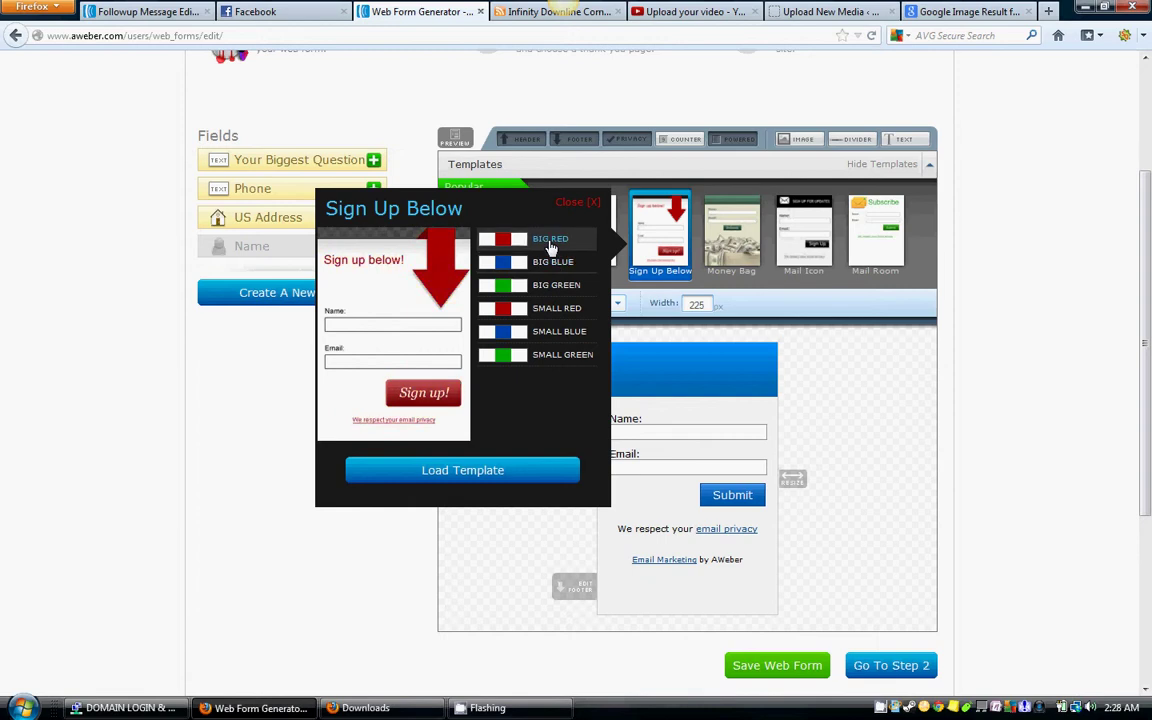
{"action": "left_click", "coordinate": [543, 309]}
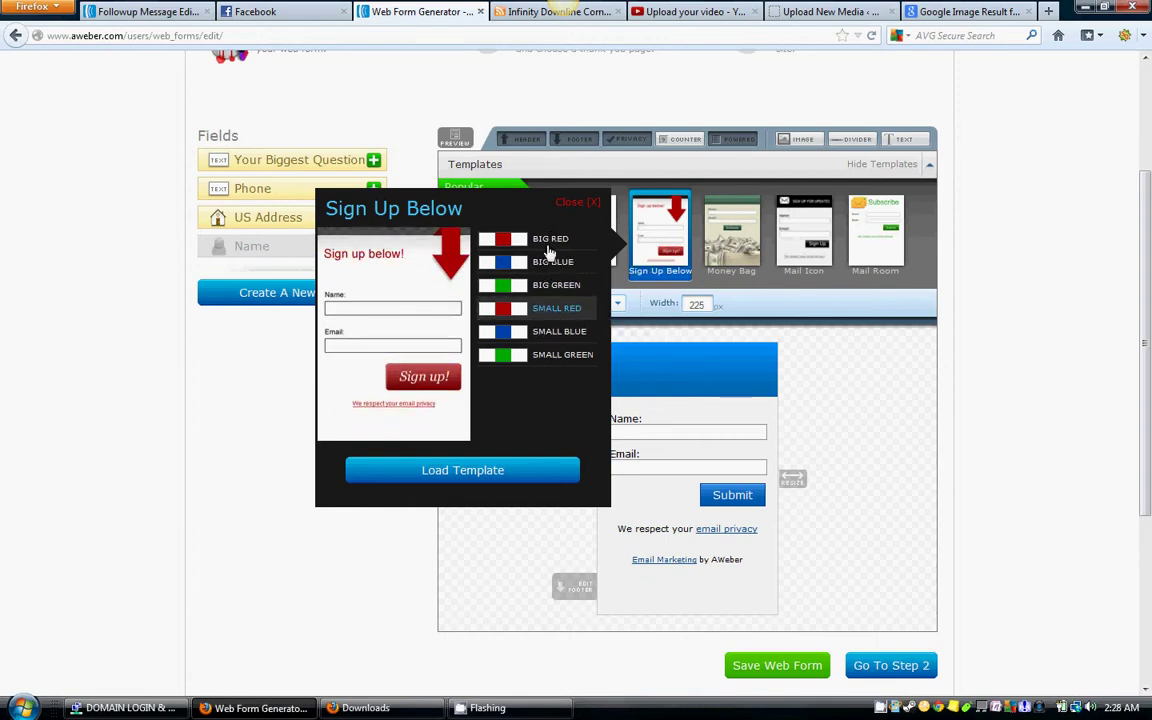
{"action": "left_click", "coordinate": [481, 470]}
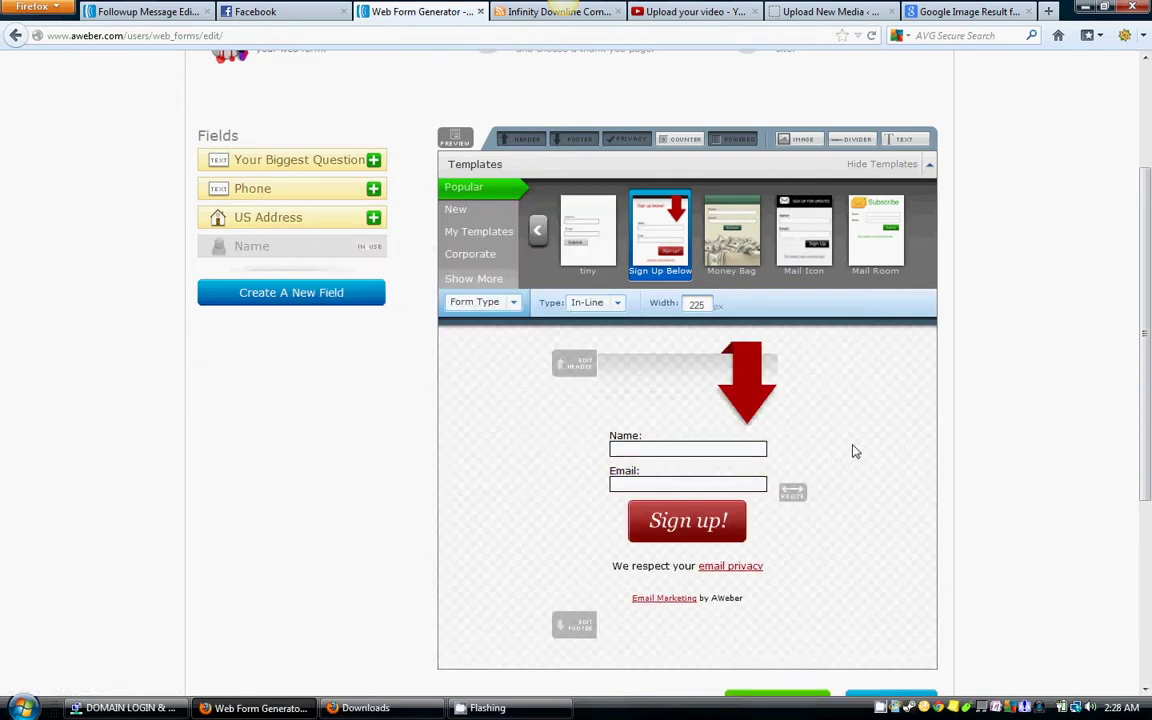
- Set the form header text to "Sign Up here for a FREE bonus on how to get 22 leads daily into your business!!" and save it
{"action": "scroll", "coordinate": [871, 417], "scroll_direction": "down", "scroll_amount": 2}
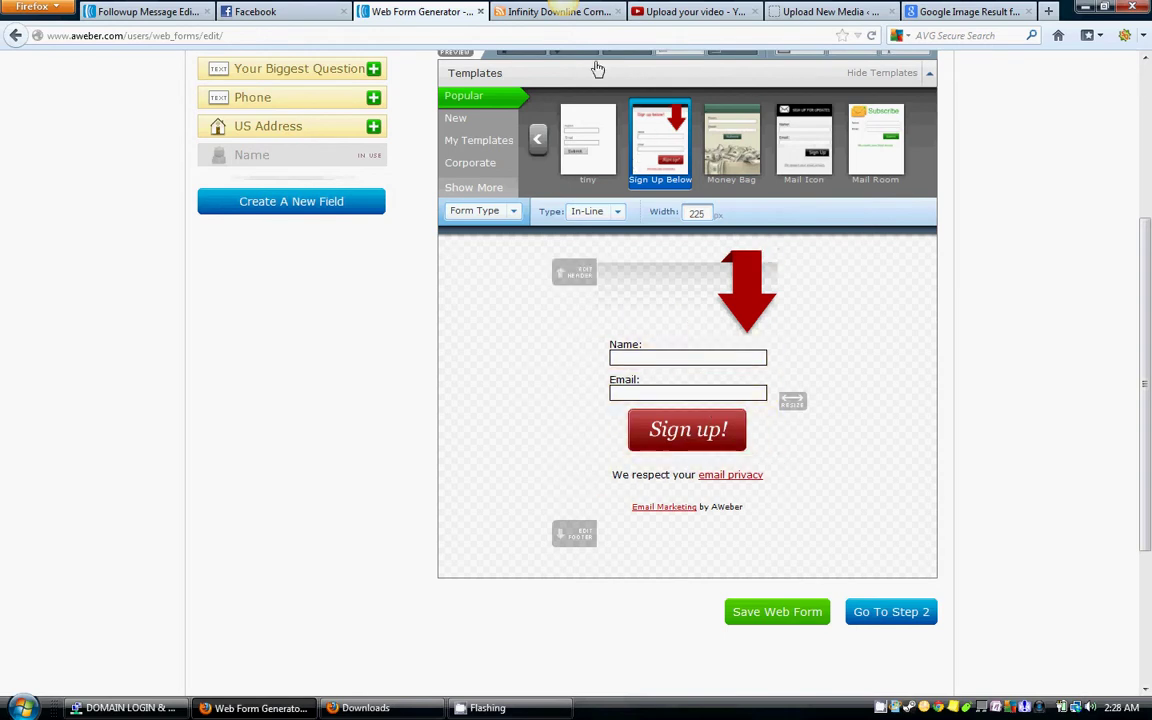
{"action": "left_click", "coordinate": [593, 14]}
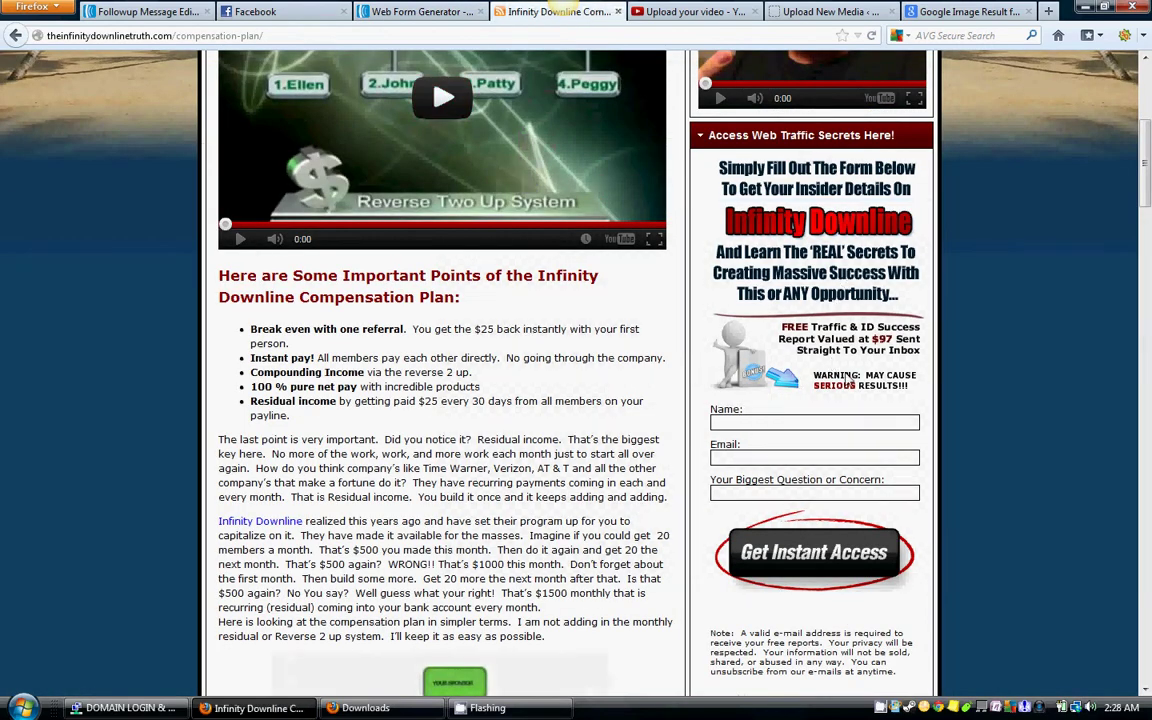
{"action": "left_click", "coordinate": [420, 14]}
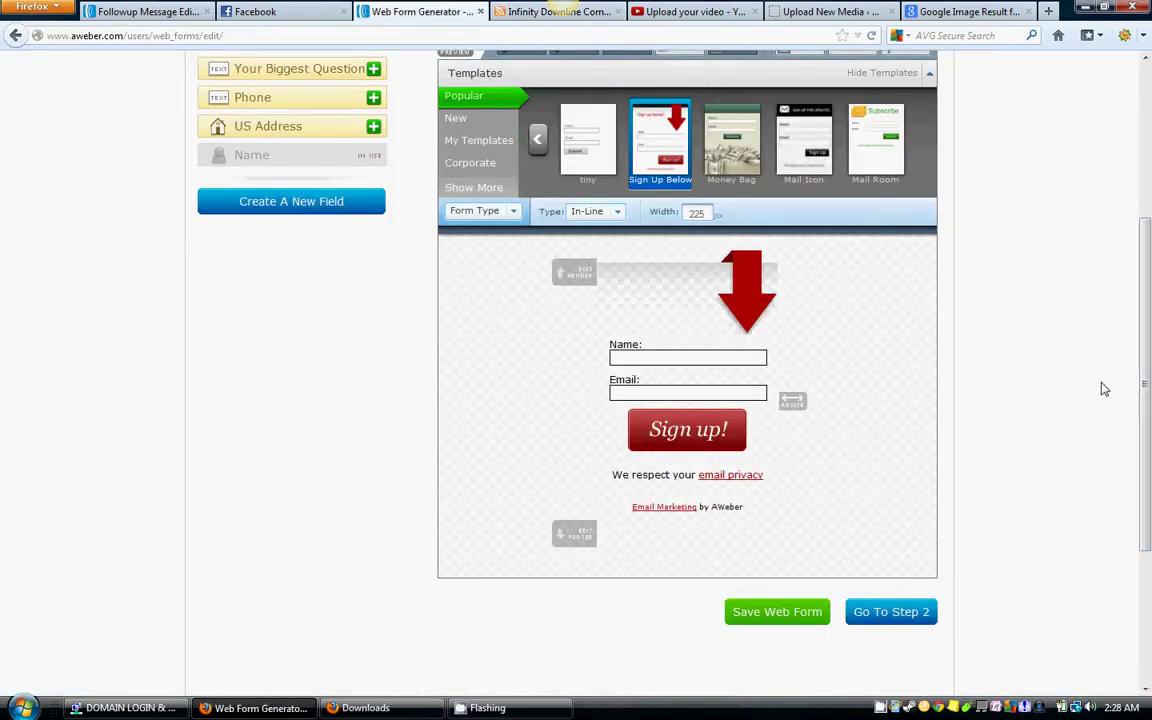
{"action": "mouse_move", "coordinate": [668, 309]}
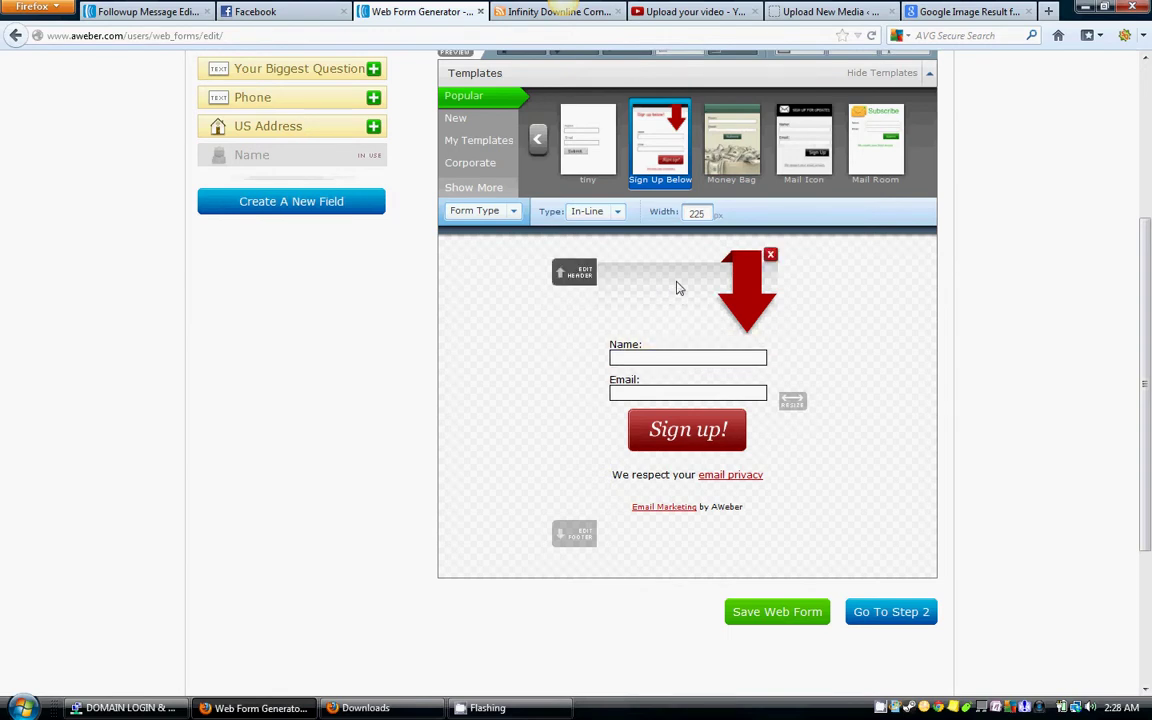
{"action": "left_click", "coordinate": [677, 287]}
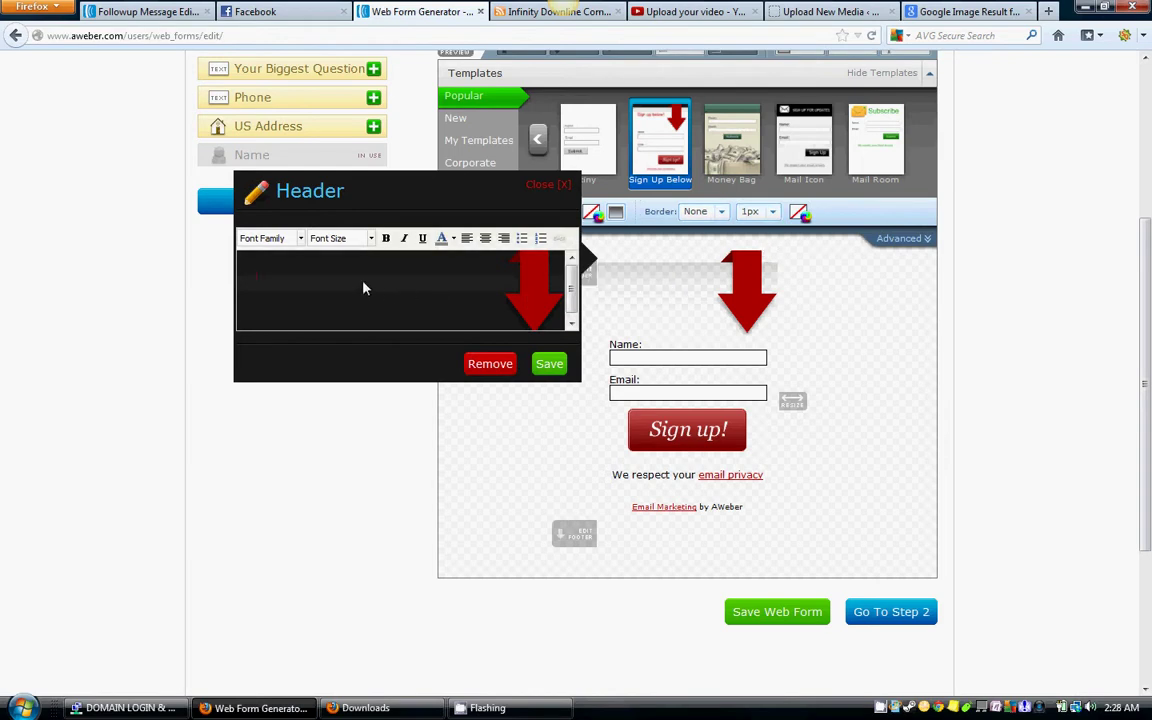
{"action": "type", "text": "Sign Up h"}
{"action": "type", "text": "ere for a FREE"}
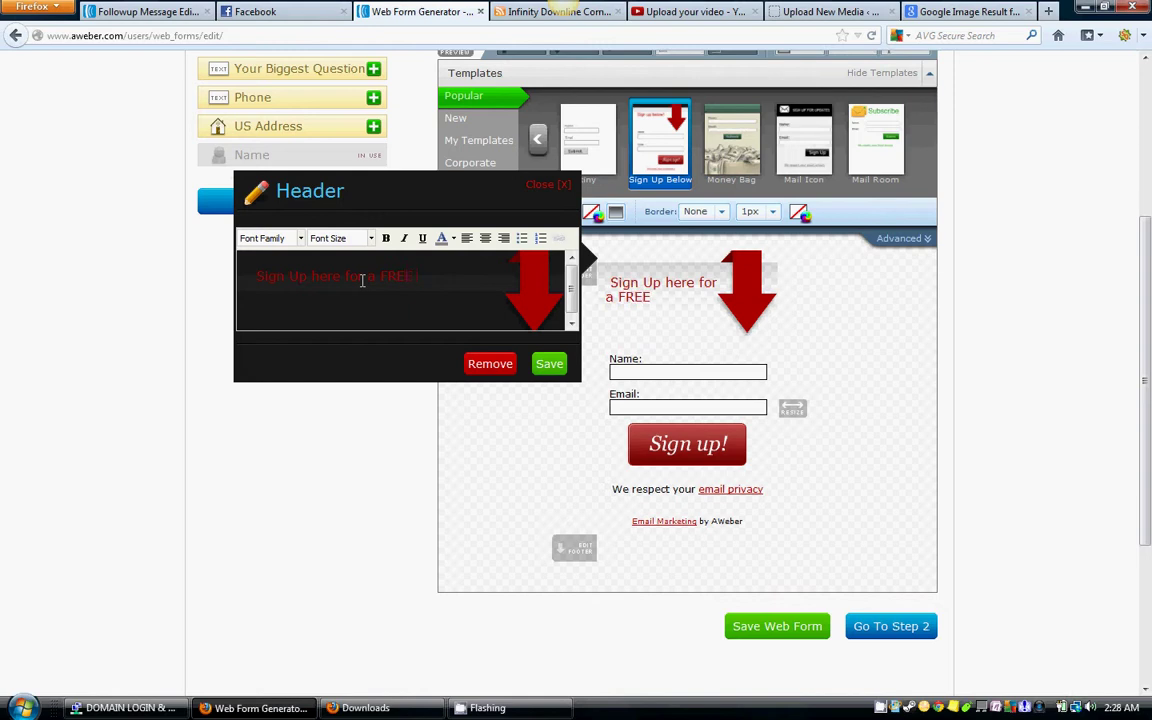
{"action": "type", "text": " bonus on how to"}
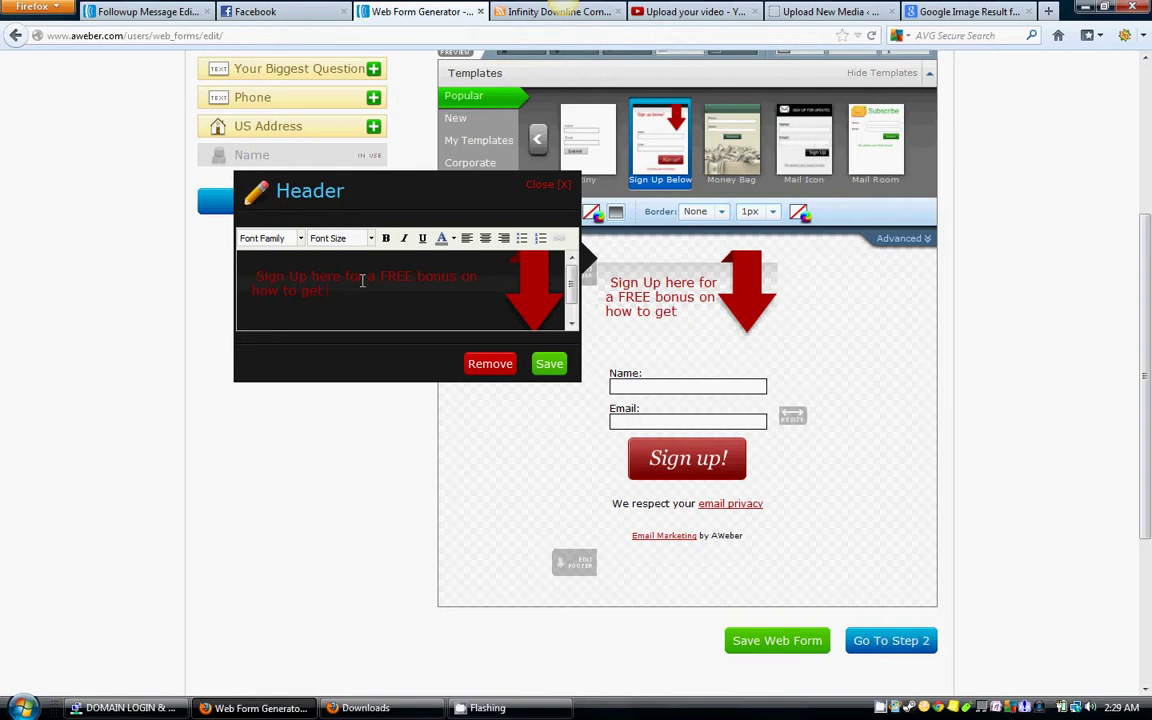
{"action": "type", "text": "get 22 leads daily in"}
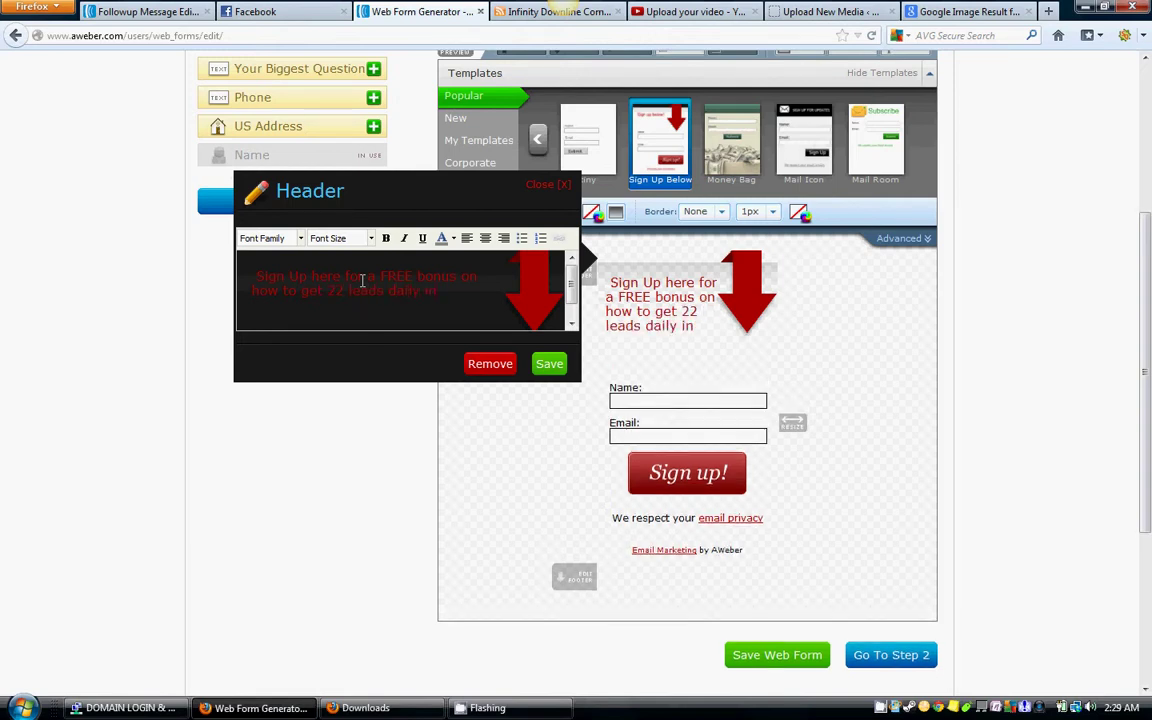
{"action": "type", "text": "to your busine"}
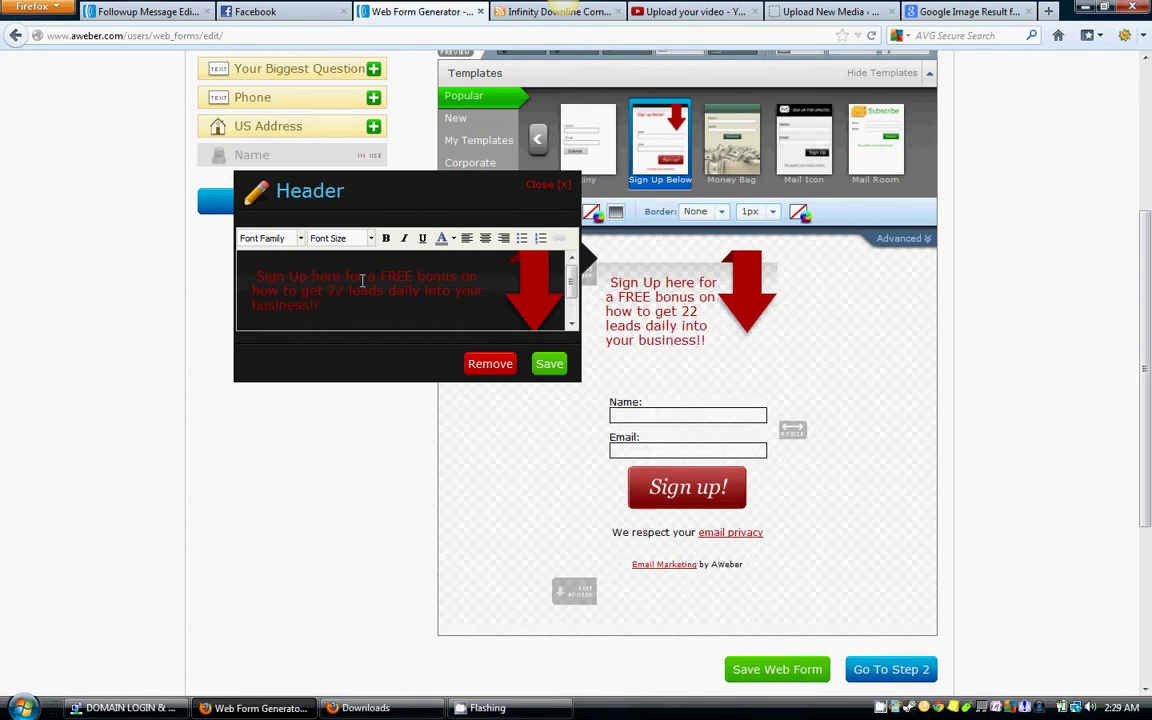
{"action": "type", "text": "ss!!"}
{"action": "left_click", "coordinate": [550, 365]}
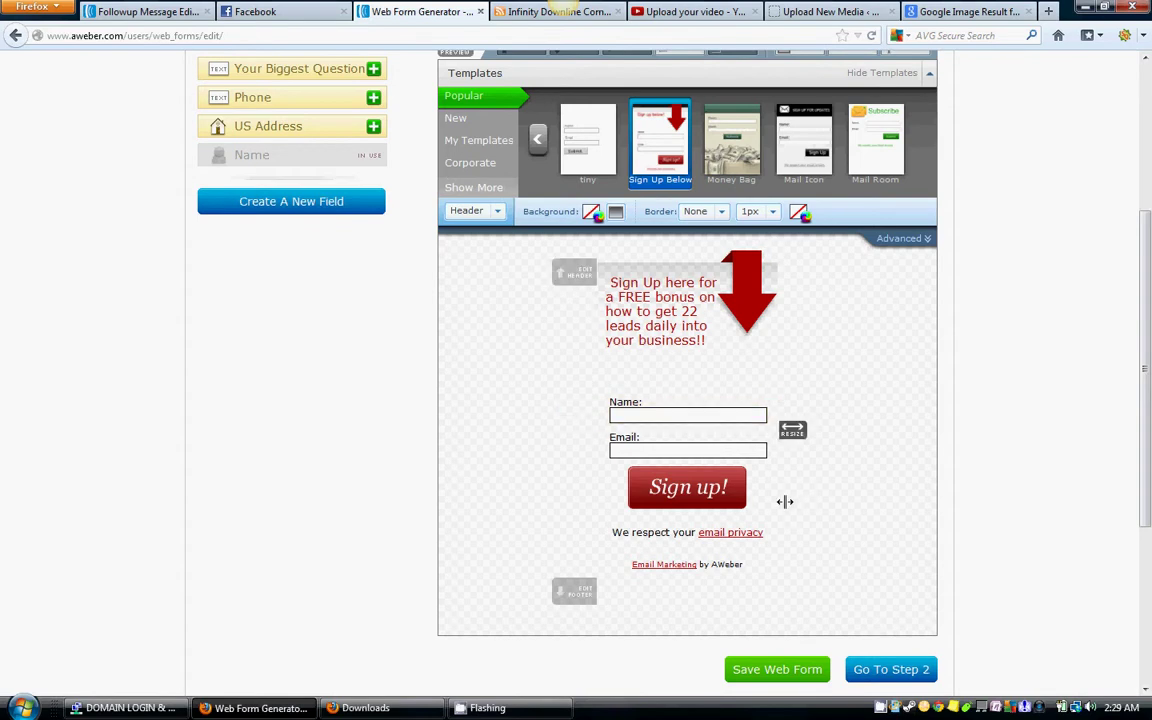
- Check the example opt-in form on the Infinity Downline page again and expand the web form header's advanced settings
{"action": "mouse_move", "coordinate": [745, 412]}
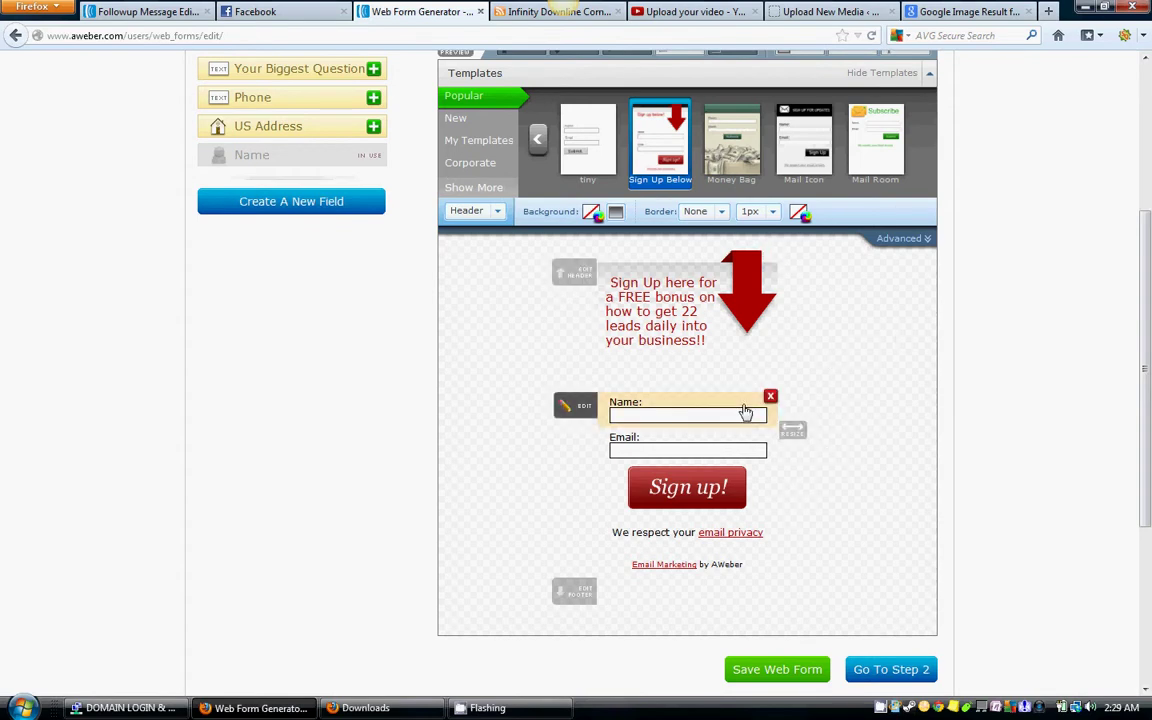
{"action": "left_click", "coordinate": [545, 14]}
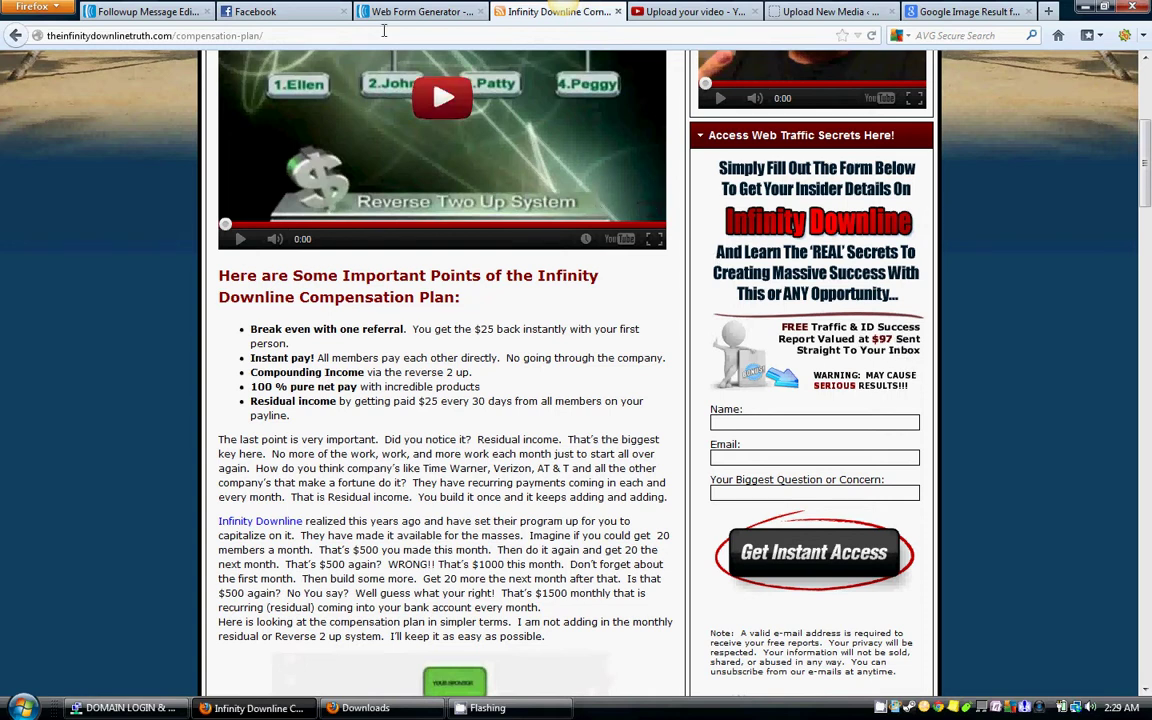
{"action": "left_click", "coordinate": [412, 12]}
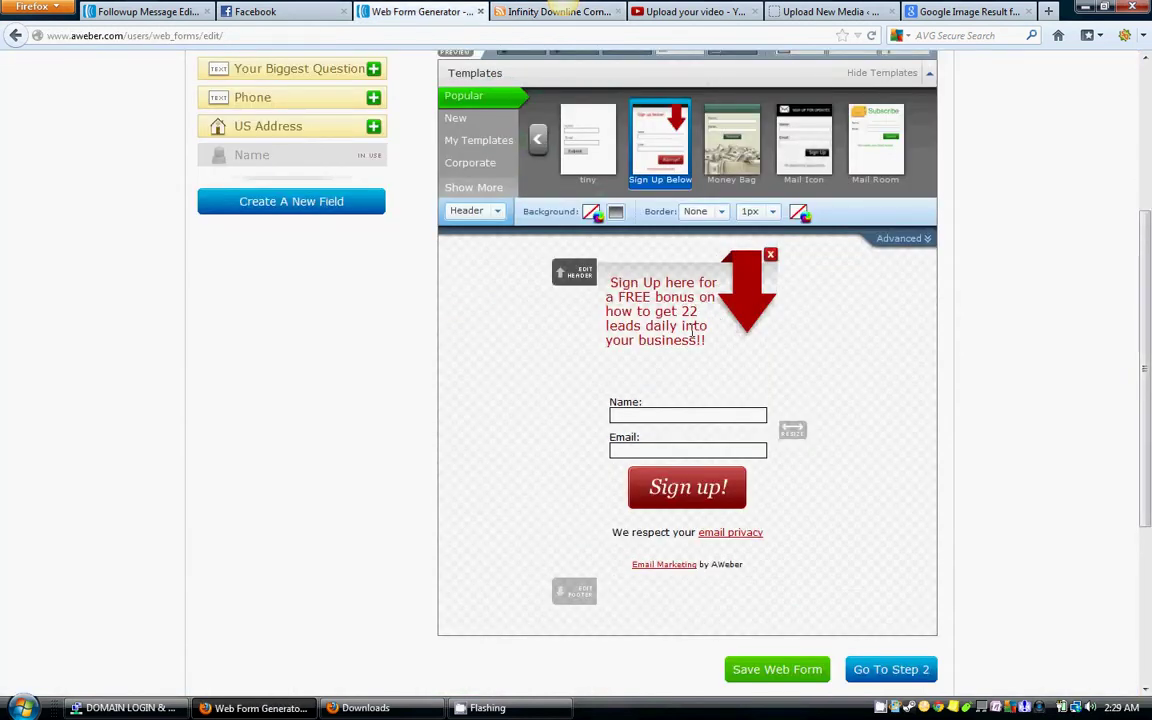
{"action": "scroll", "coordinate": [838, 386], "scroll_direction": "down", "scroll_amount": 2}
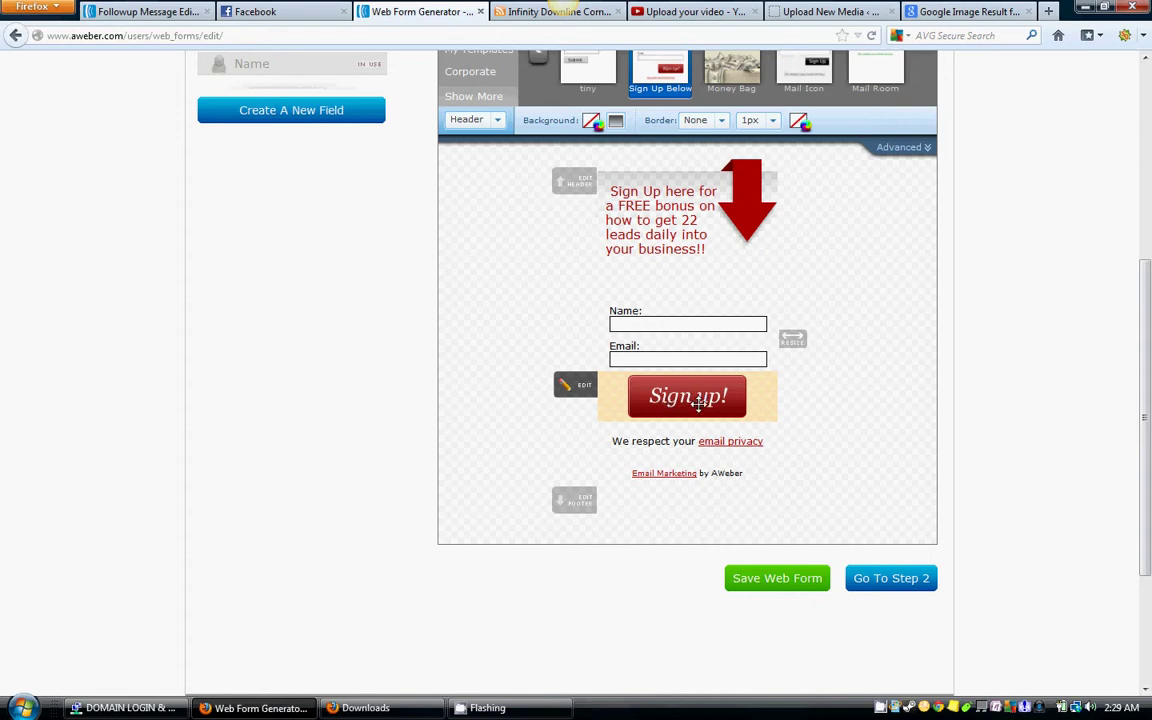
{"action": "left_click", "coordinate": [925, 149]}
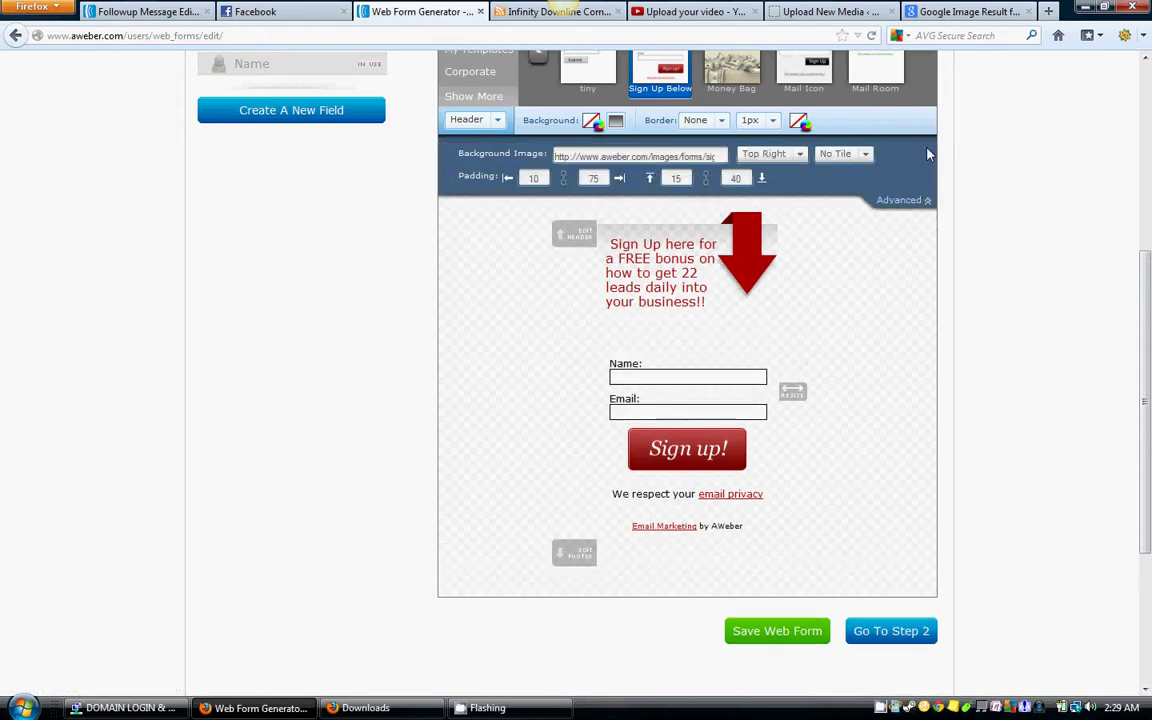
- Open the web form's Sign up! submit button for editing and expand its advanced settings with the button image address
{"action": "left_click", "coordinate": [903, 204]}
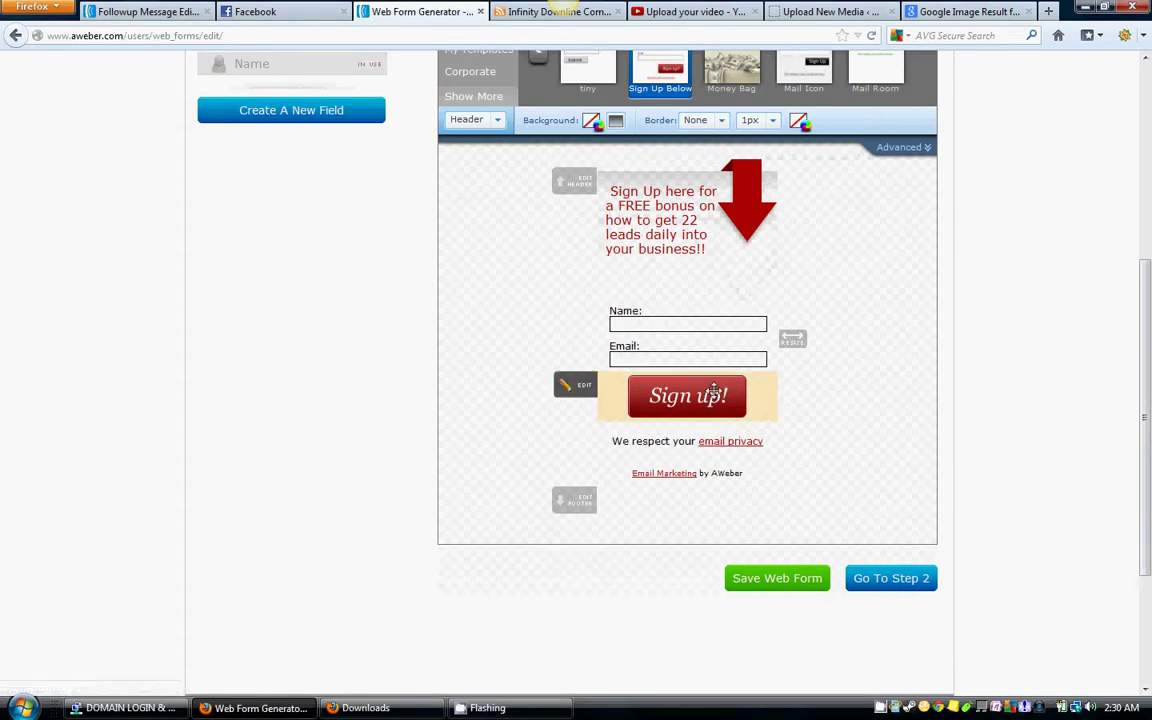
{"action": "left_click", "coordinate": [698, 403]}
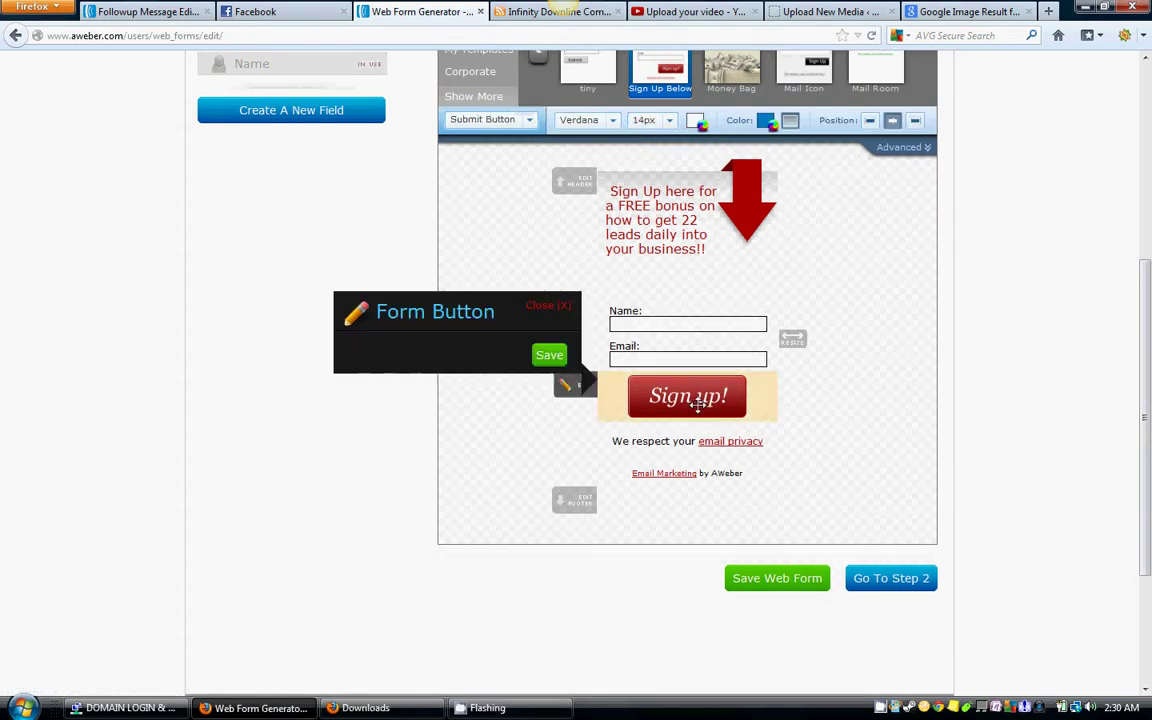
{"action": "left_click", "coordinate": [927, 148]}
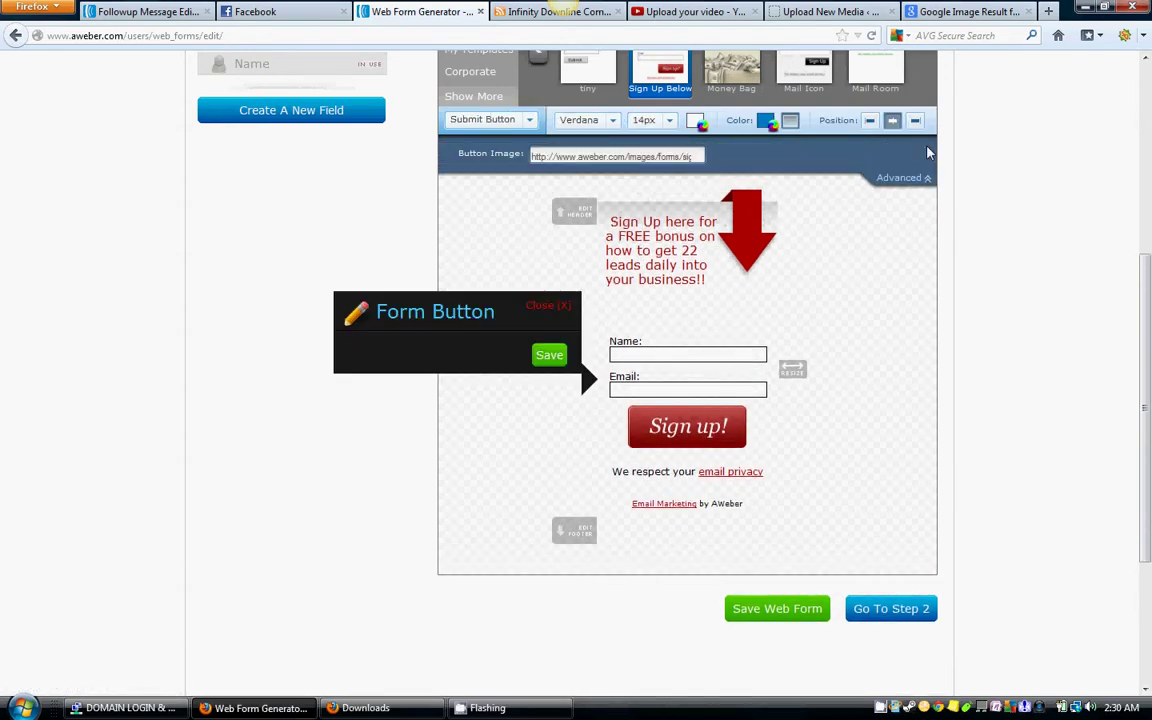
{"action": "left_click", "coordinate": [546, 306]}
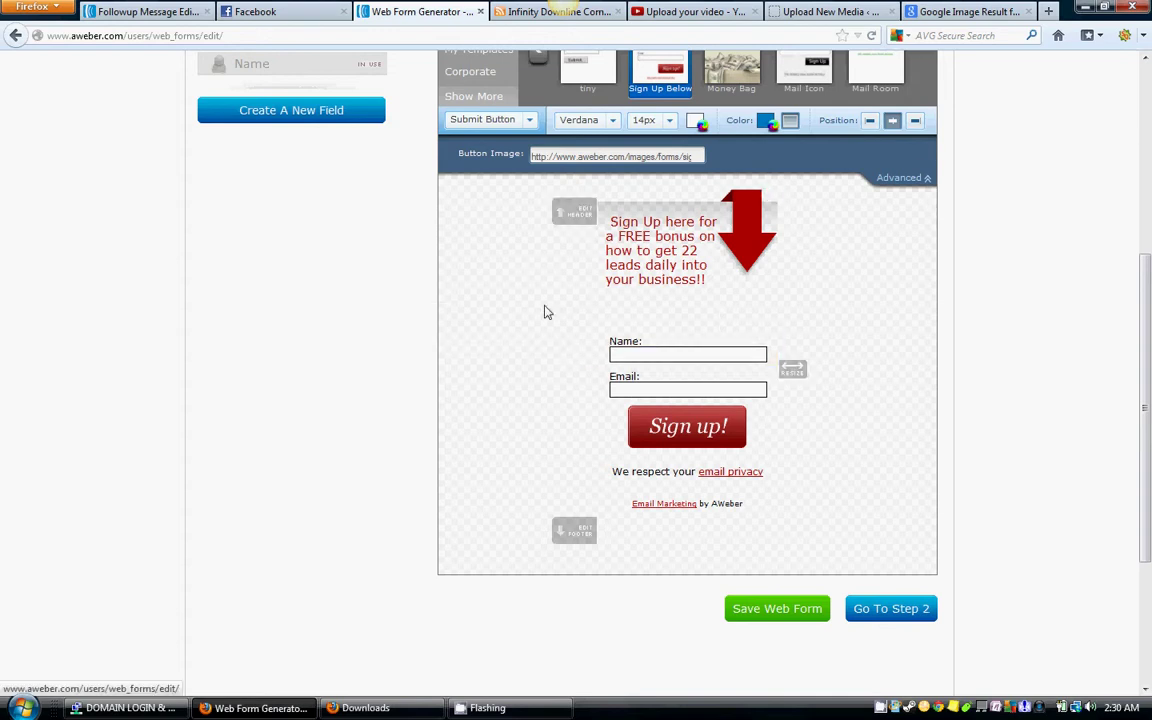
{"action": "left_click", "coordinate": [912, 178]}
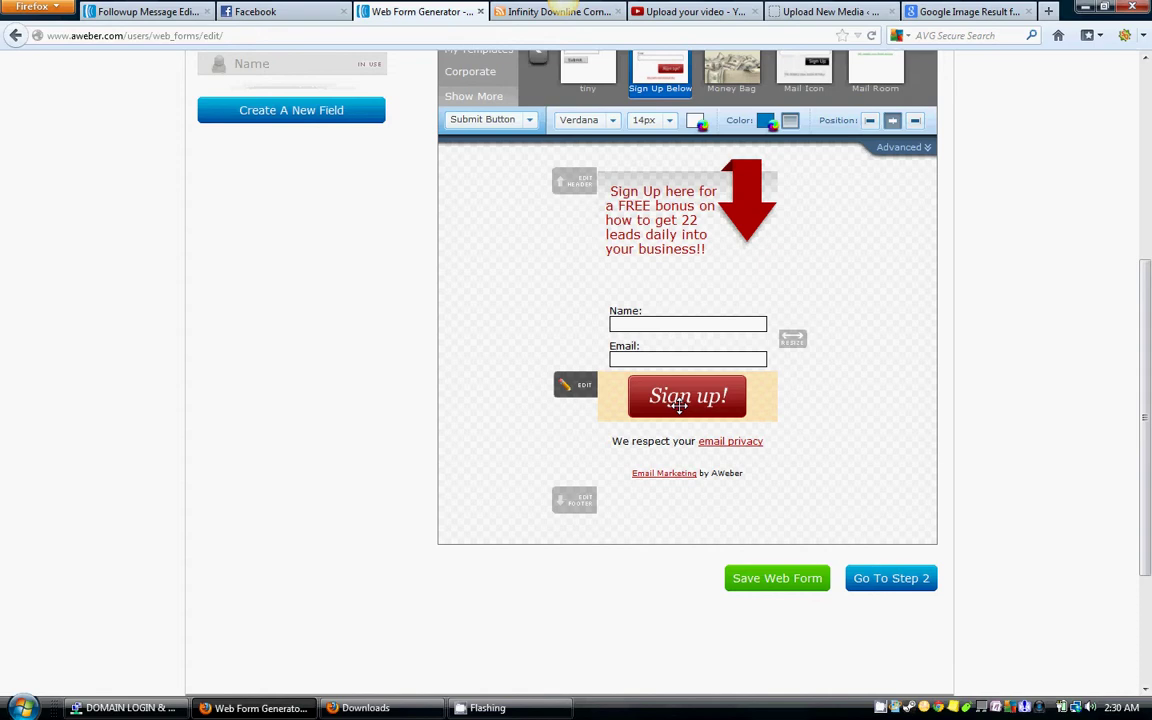
{"action": "left_click", "coordinate": [577, 385]}
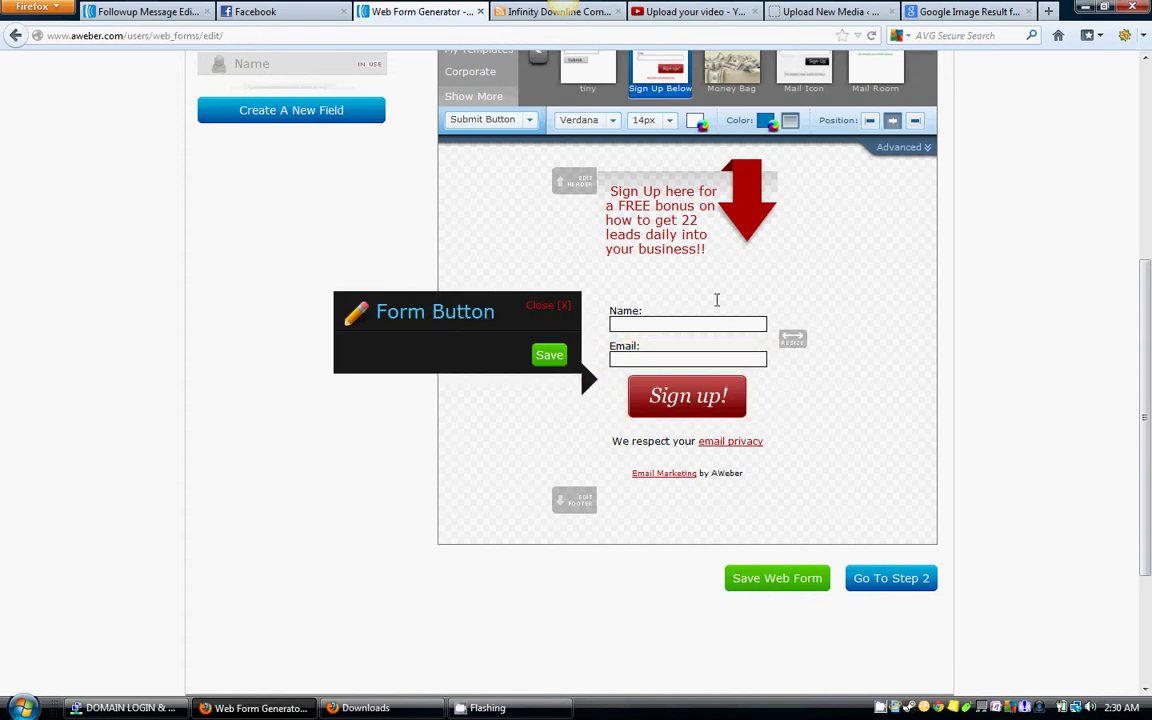
{"action": "left_click", "coordinate": [929, 149]}
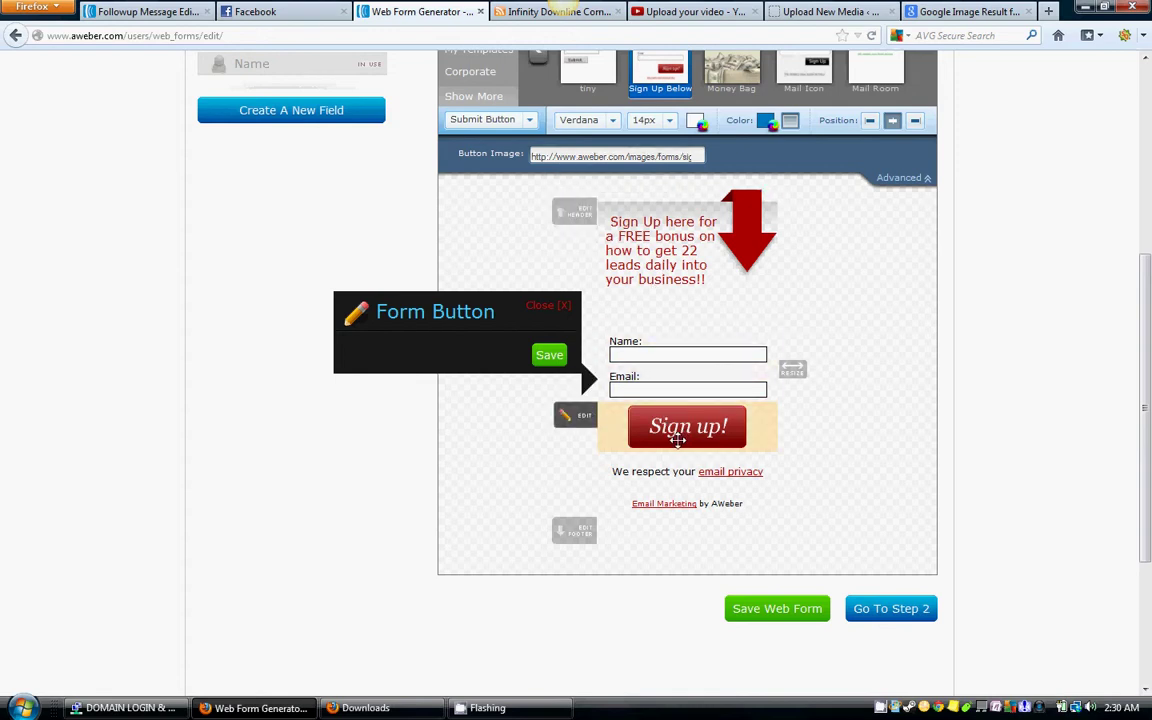
- Switch to the WordPress Upload New Media page and review the details of the uploaded get_instant_access_button image
{"action": "left_click", "coordinate": [840, 14]}
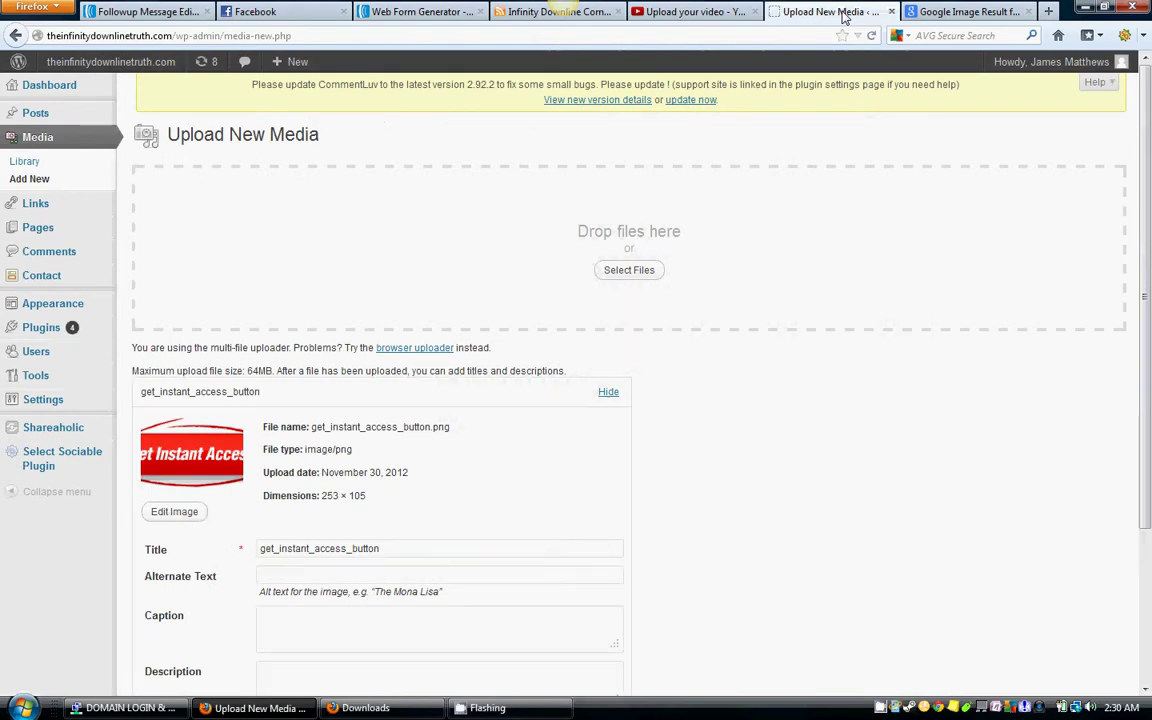
{"action": "scroll", "coordinate": [841, 381], "scroll_direction": "down", "scroll_amount": 3}
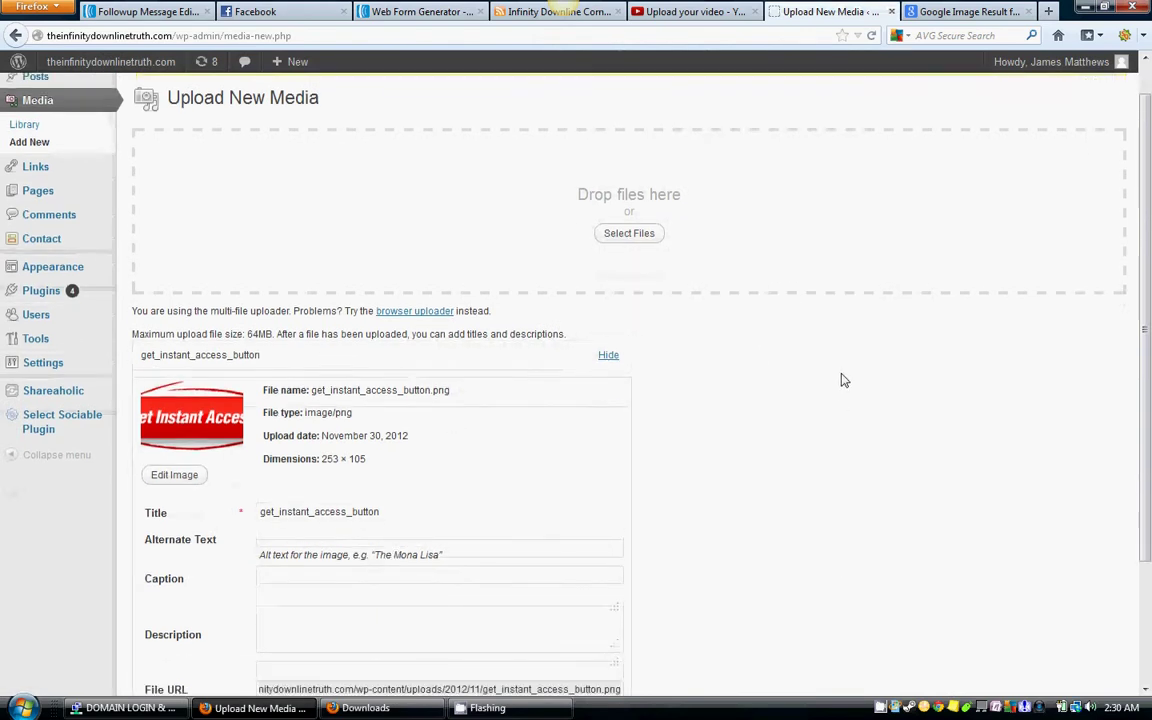
{"action": "scroll", "coordinate": [843, 380], "scroll_direction": "up", "scroll_amount": 3}
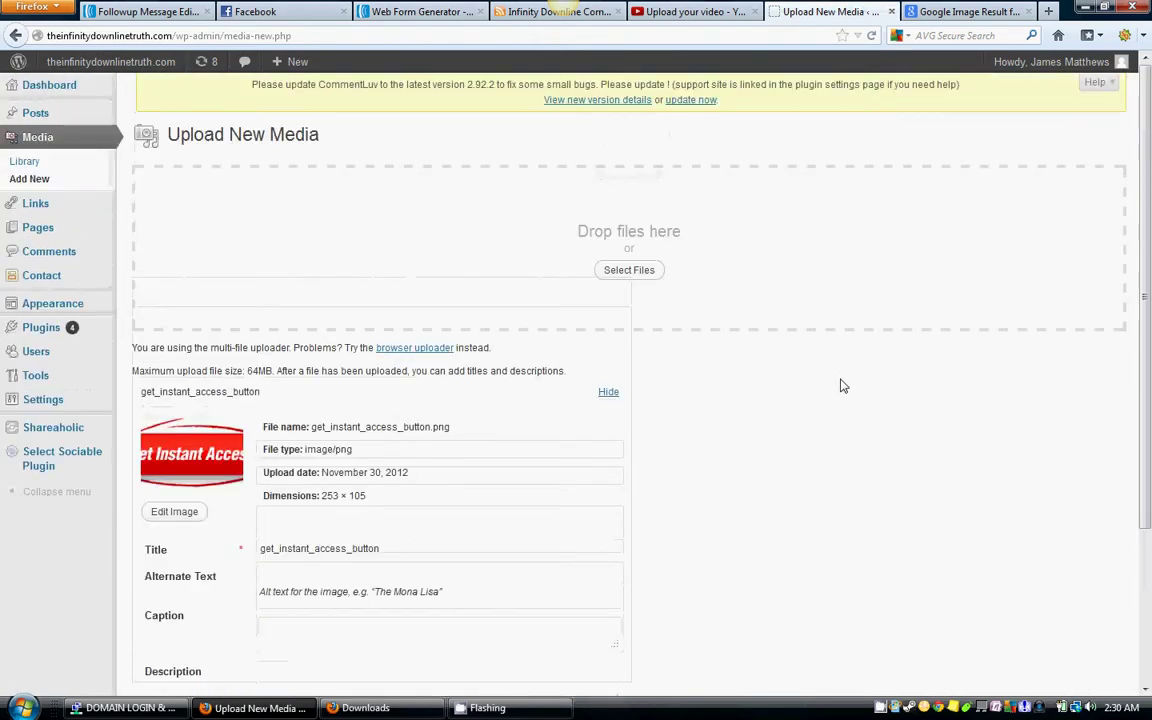
{"action": "scroll", "coordinate": [840, 385], "scroll_direction": "down", "scroll_amount": 3}
{"action": "scroll", "coordinate": [850, 370], "scroll_direction": "up", "scroll_amount": 3}
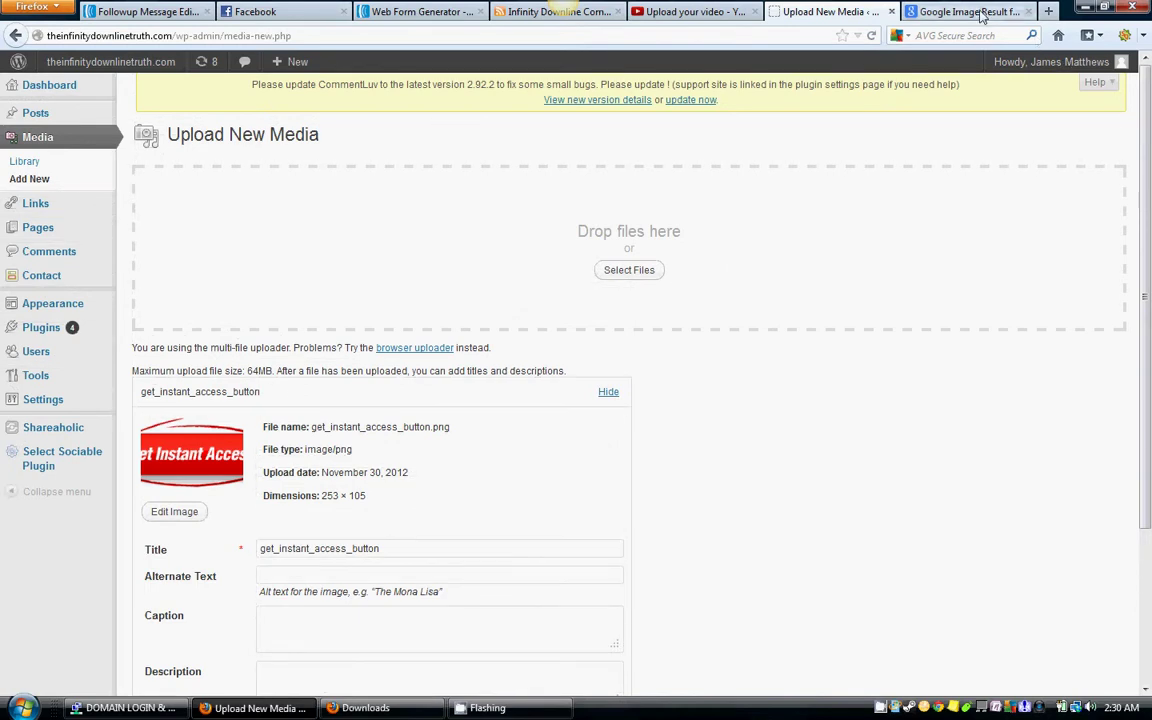
- Switch to the Google image result and return to the image results for "get access now button"
{"action": "left_click", "coordinate": [968, 12]}
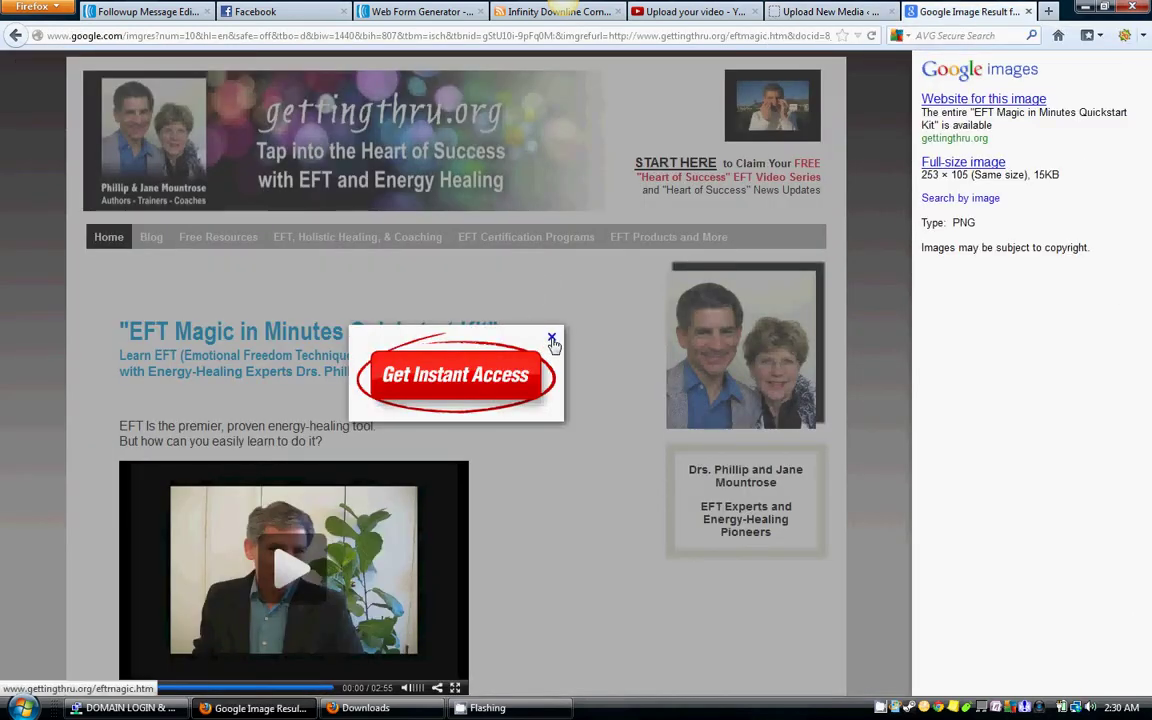
{"action": "left_click", "coordinate": [553, 344]}
{"action": "left_click", "coordinate": [16, 36]}
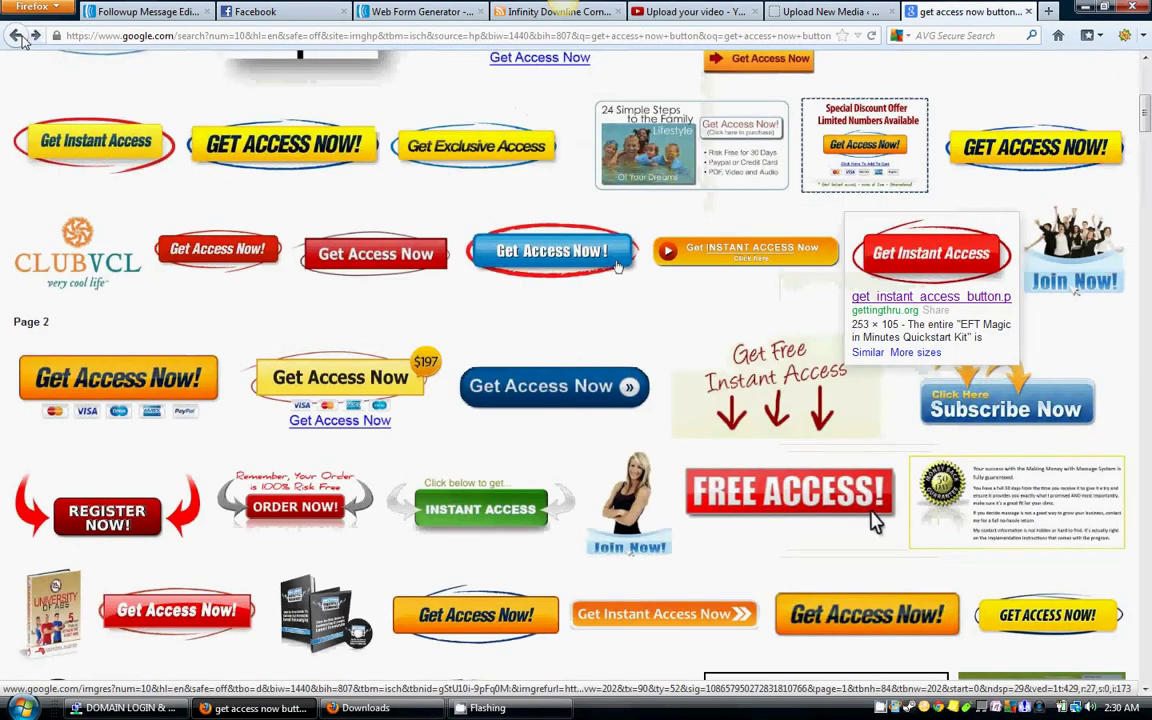
{"action": "scroll", "coordinate": [873, 520], "scroll_direction": "up", "scroll_amount": 5}
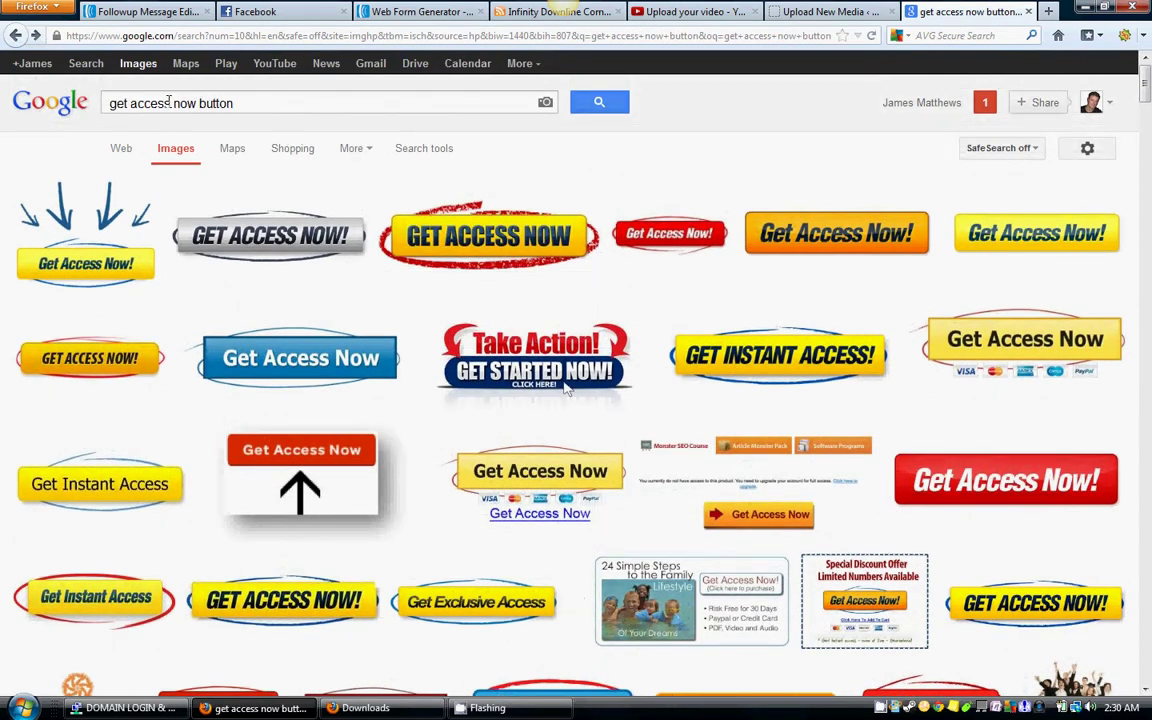
- Start a new Google Images search for "submit now button" and look through the results
{"action": "left_click", "coordinate": [55, 114]}
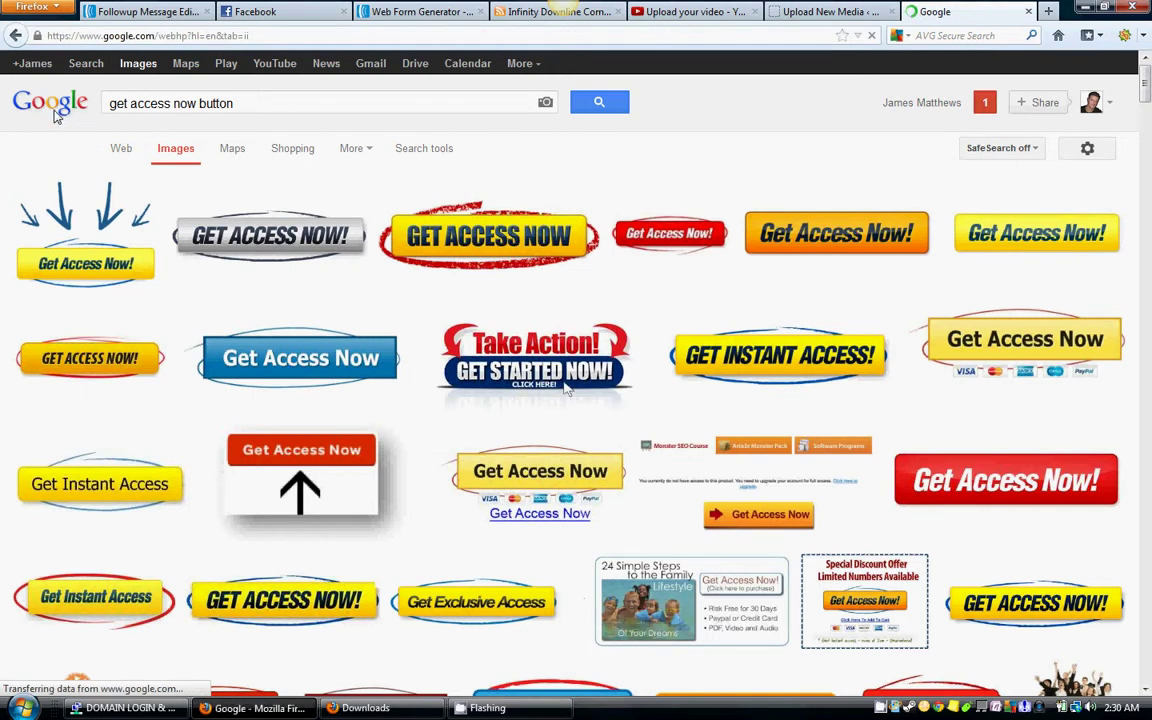
{"action": "left_click", "coordinate": [145, 67]}
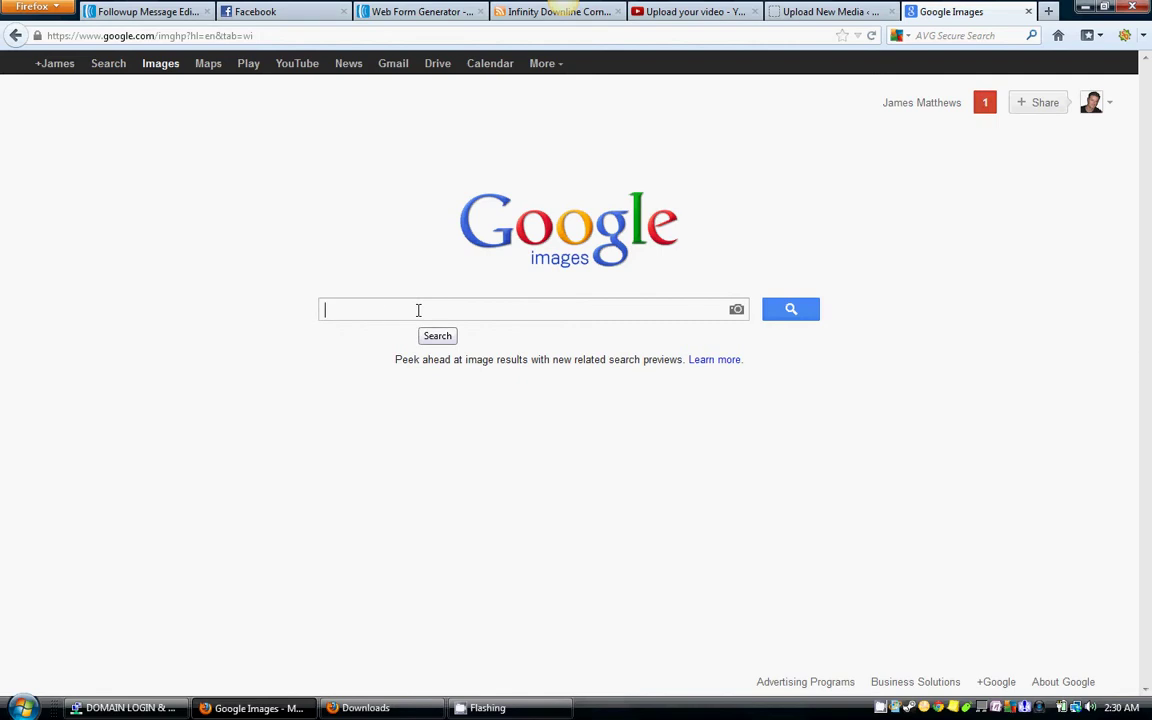
{"action": "type", "text": "s"}
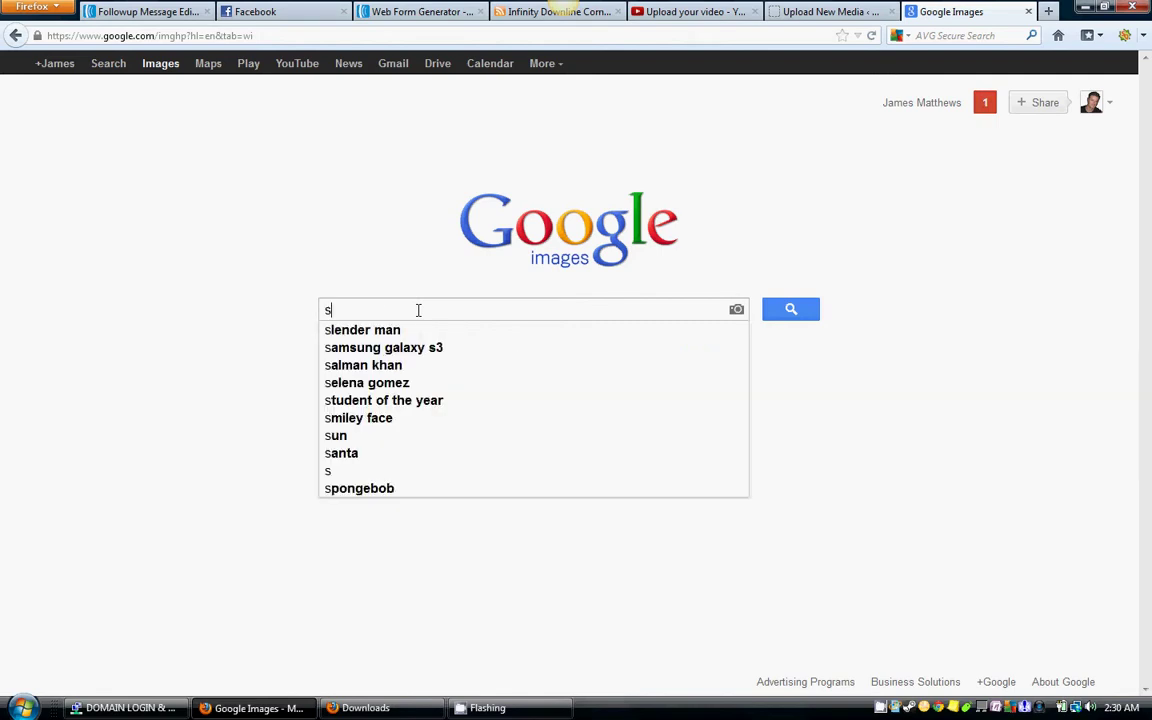
{"action": "type", "text": "ubmit now button"}
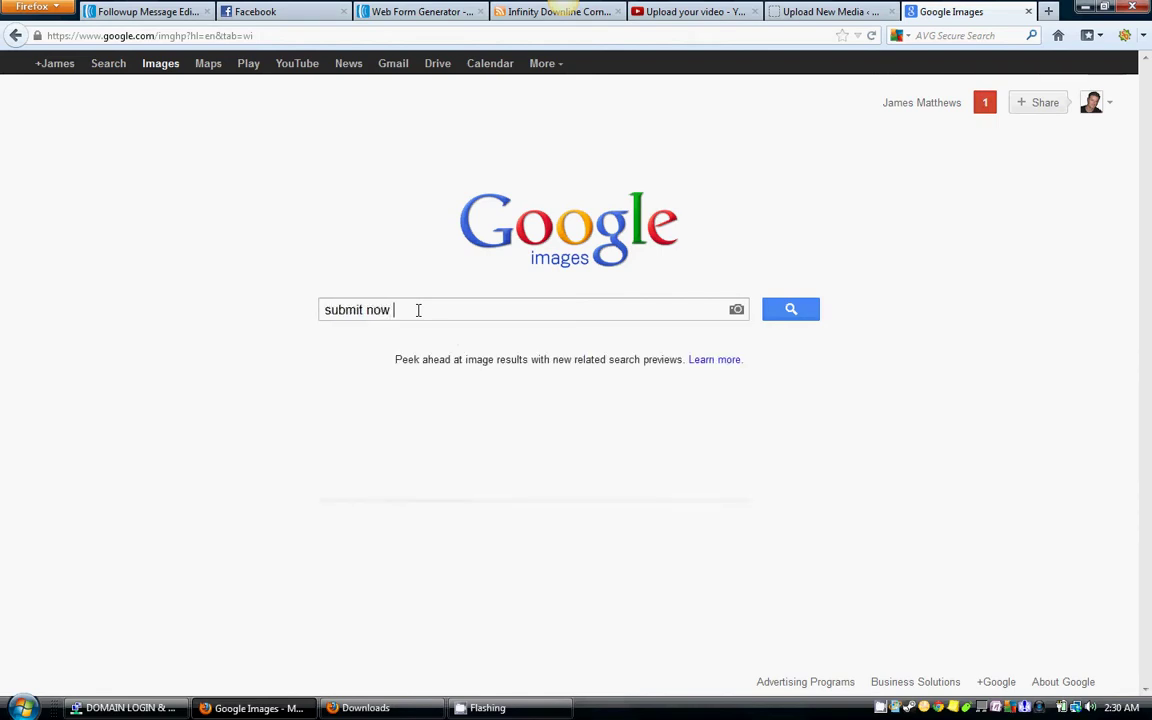
{"action": "key", "text": "Return"}
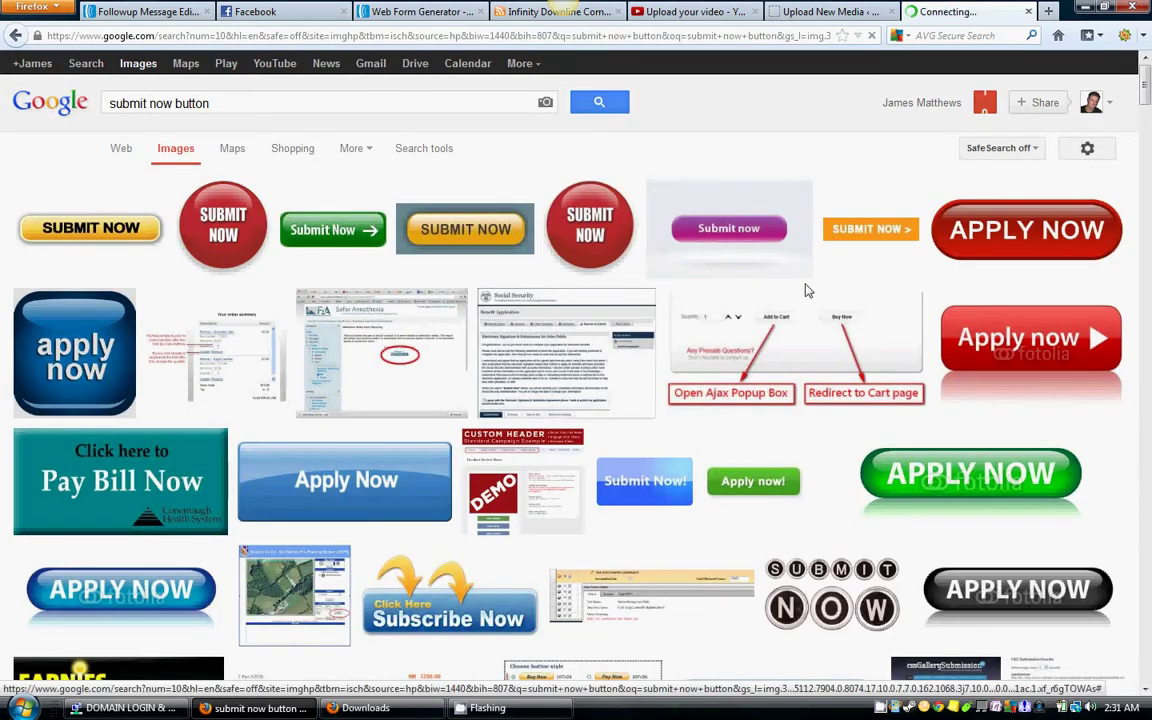
{"action": "scroll", "coordinate": [983, 263], "scroll_direction": "down", "scroll_amount": 3}
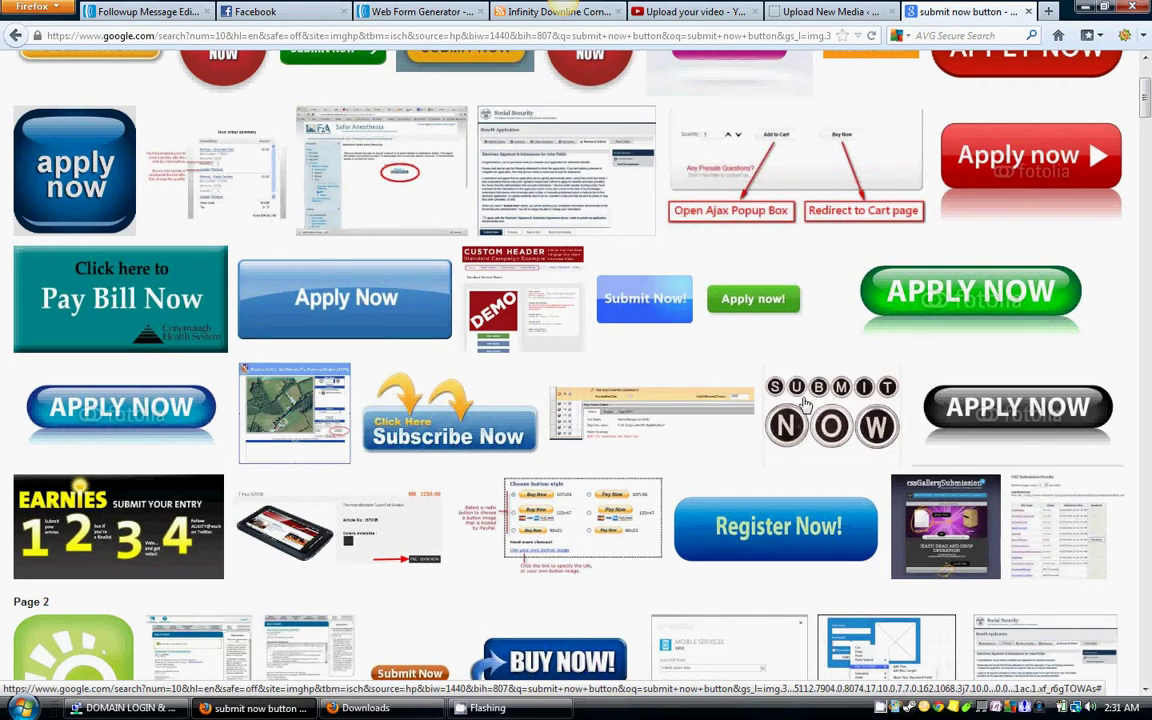
{"action": "scroll", "coordinate": [805, 399], "scroll_direction": "up", "scroll_amount": 3}
- Replace the image search query with "access now button" and run the search
{"action": "left_click", "coordinate": [230, 98]}
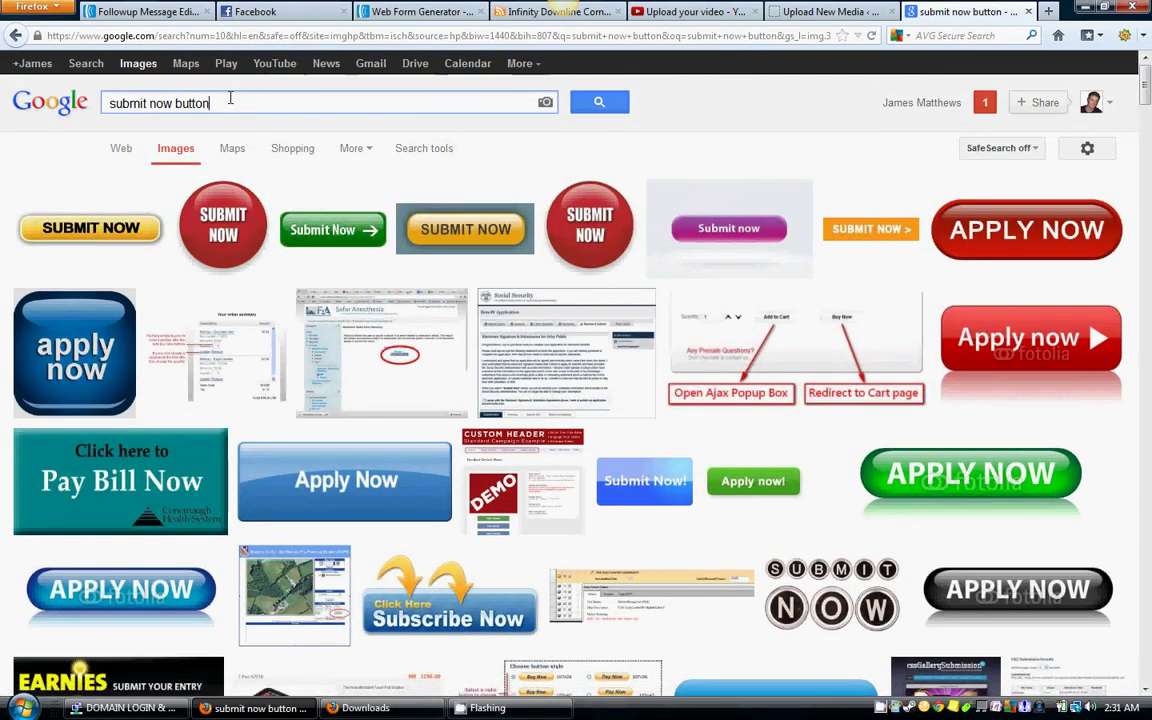
{"action": "key", "text": "BackSpace"}
{"action": "key", "text": "BackSpace"}
{"action": "key", "text": "BackSpace"}
{"action": "key", "text": "BackSpace"}
{"action": "key", "text": "BackSpace"}
{"action": "key", "text": "BackSpace"}
{"action": "key", "text": "BackSpace"}
{"action": "key", "text": "BackSpace"}
{"action": "key", "text": "BackSpace"}
{"action": "key", "text": "BackSpace"}
{"action": "key", "text": "BackSpace"}
{"action": "key", "text": "BackSpace"}
{"action": "key", "text": "BackSpace"}
{"action": "key", "text": "BackSpace"}
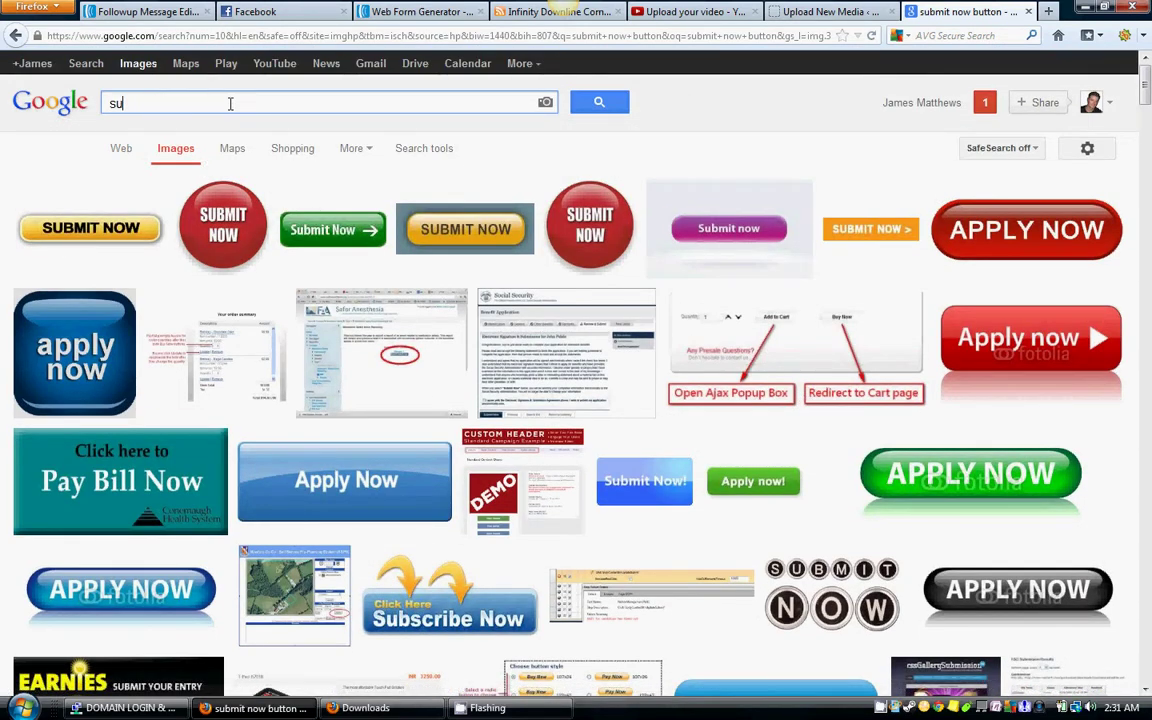
{"action": "type", "text": "accesss"}
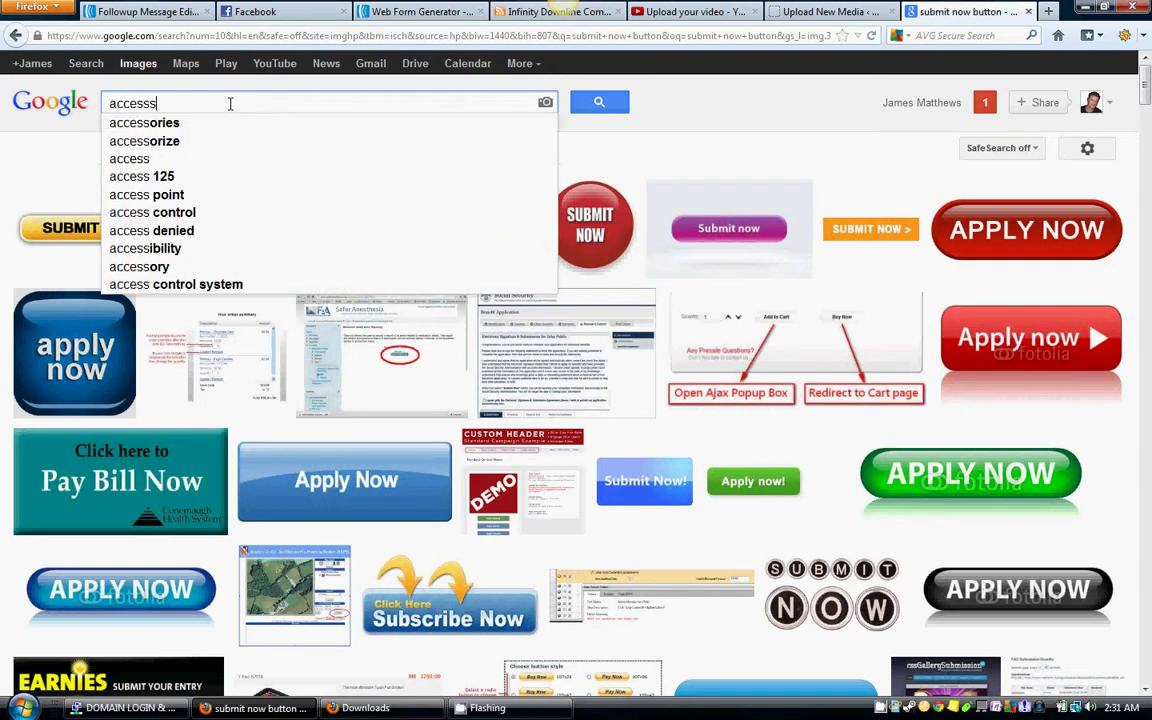
{"action": "key", "text": "BackSpace"}
{"action": "type", "text": " now button"}
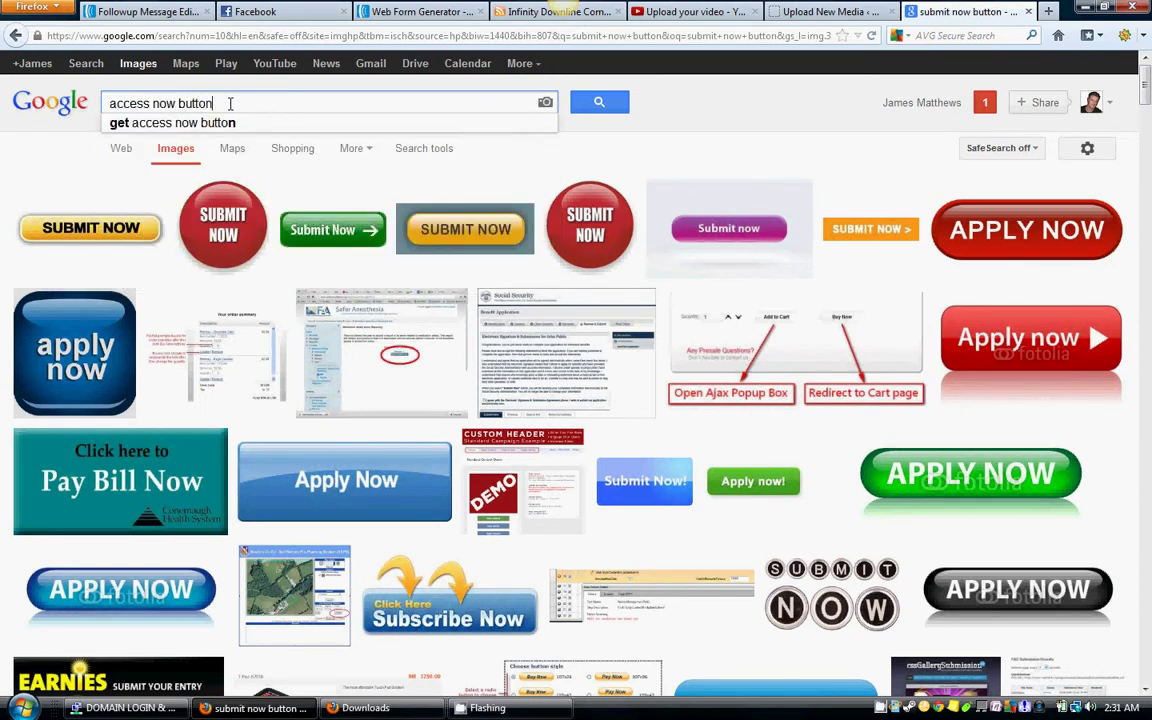
{"action": "key", "text": "Return"}
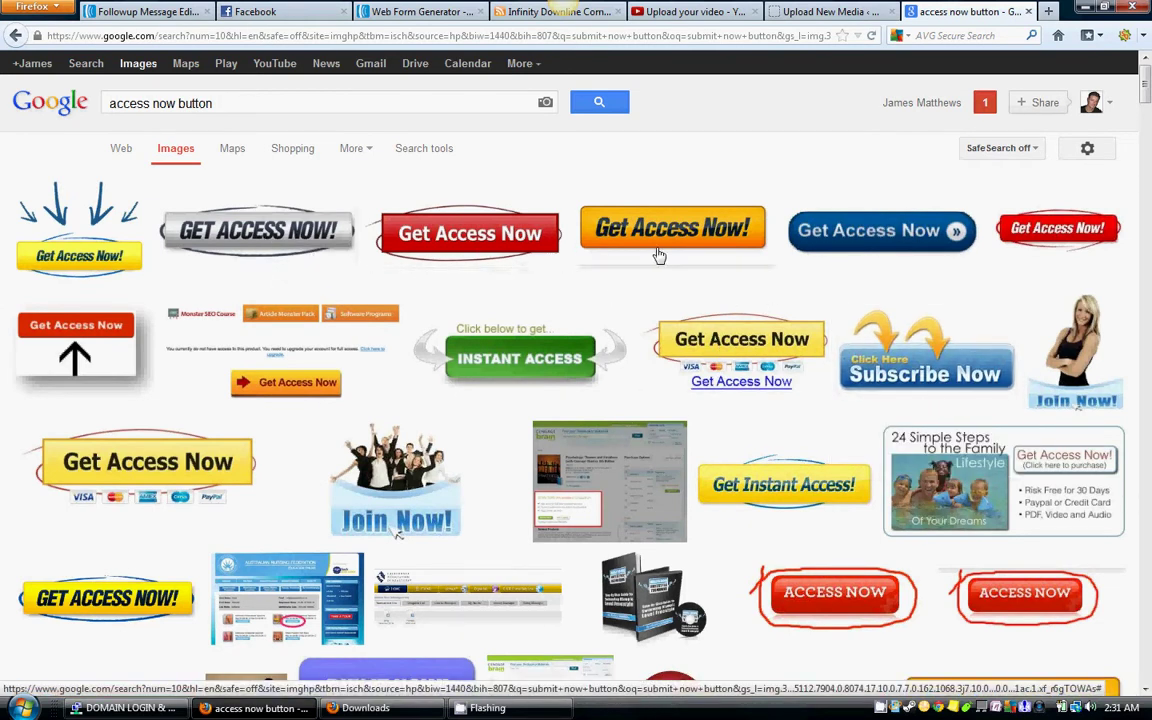
- Browse the button images and open the red Get Instant Access button from gettingthru.org
{"action": "scroll", "coordinate": [1013, 262], "scroll_direction": "down", "scroll_amount": 2}
{"action": "scroll", "coordinate": [1013, 262], "scroll_direction": "down", "scroll_amount": 3}
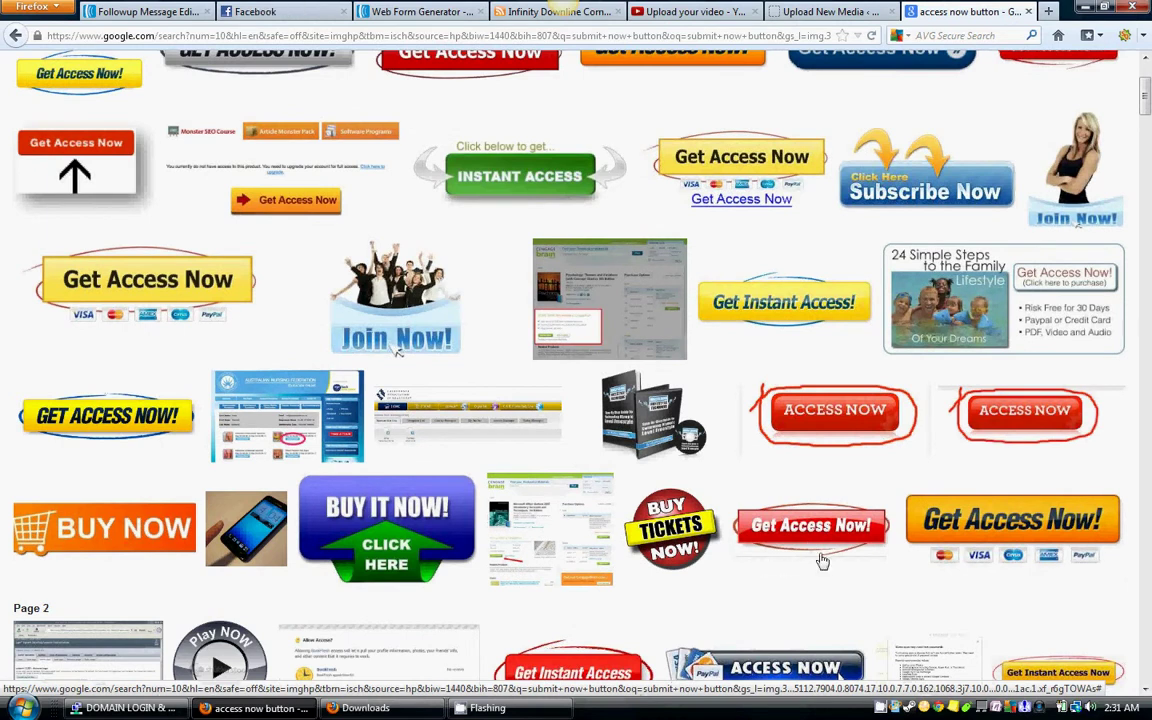
{"action": "mouse_move", "coordinate": [812, 550]}
{"action": "scroll", "coordinate": [812, 550], "scroll_direction": "up", "scroll_amount": 4}
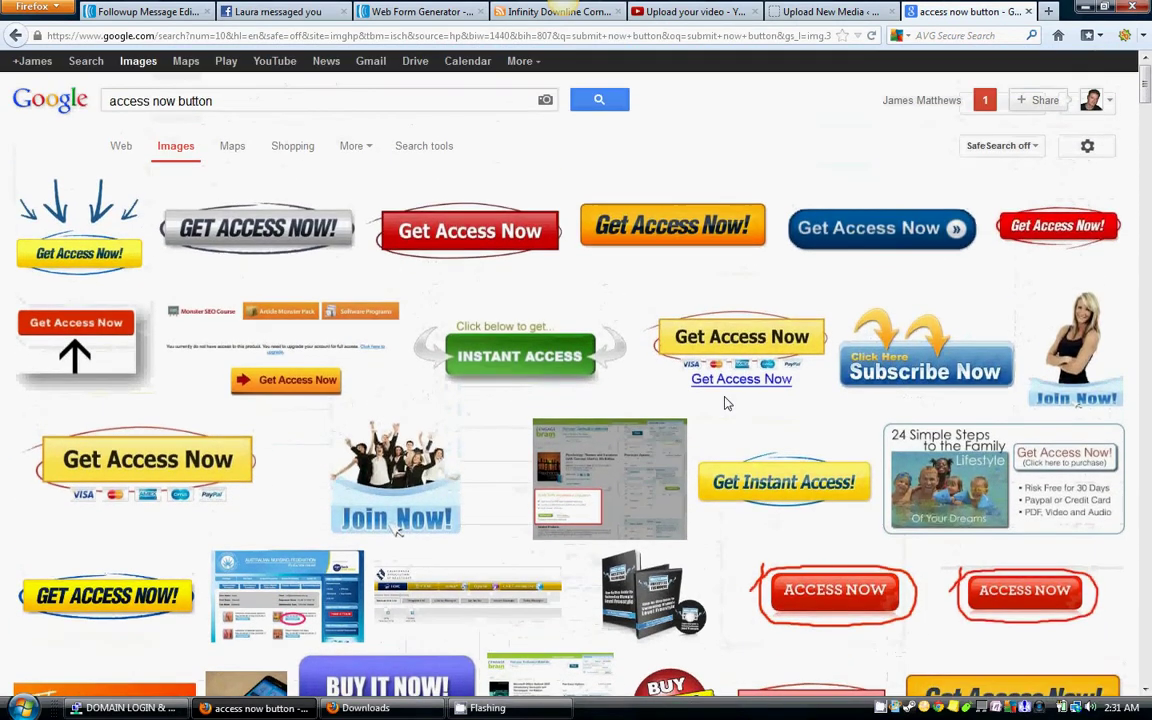
{"action": "scroll", "coordinate": [727, 404], "scroll_direction": "down", "scroll_amount": 7}
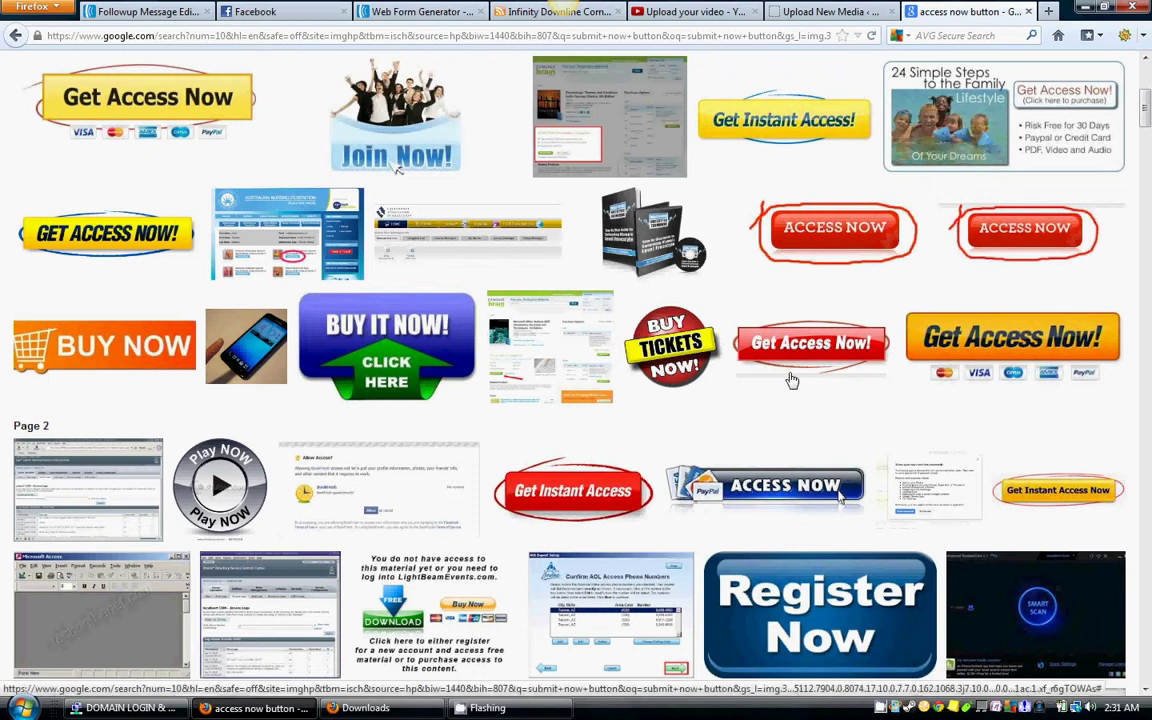
{"action": "mouse_move", "coordinate": [578, 490]}
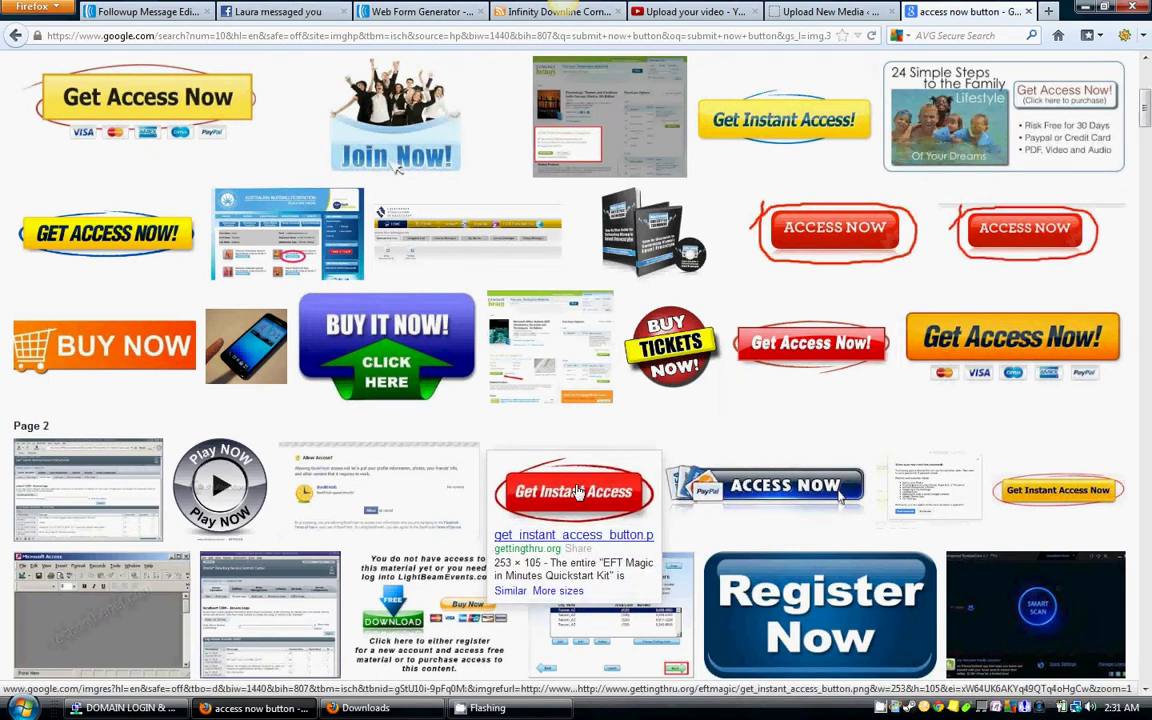
{"action": "left_click", "coordinate": [578, 490]}
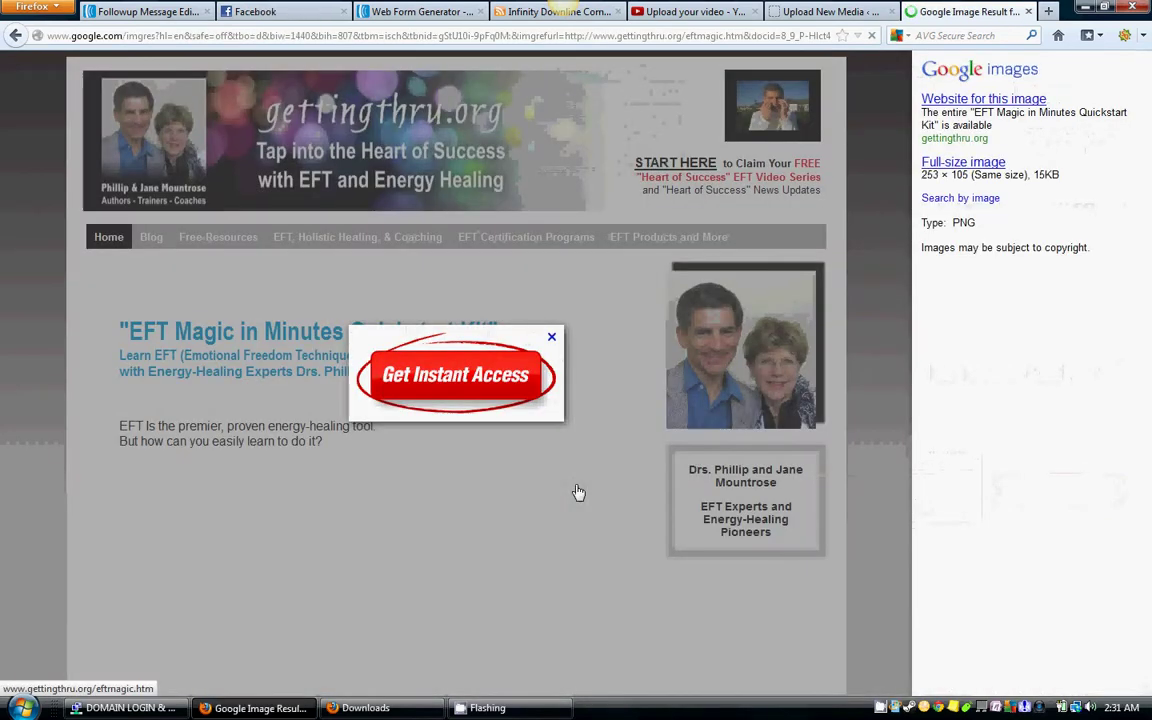
- Save the Get Instant Access image to the Desktop as get_instant_access_button, replacing the existing file, and return to WordPress's Upload New Media page
{"action": "right_click", "coordinate": [463, 375]}
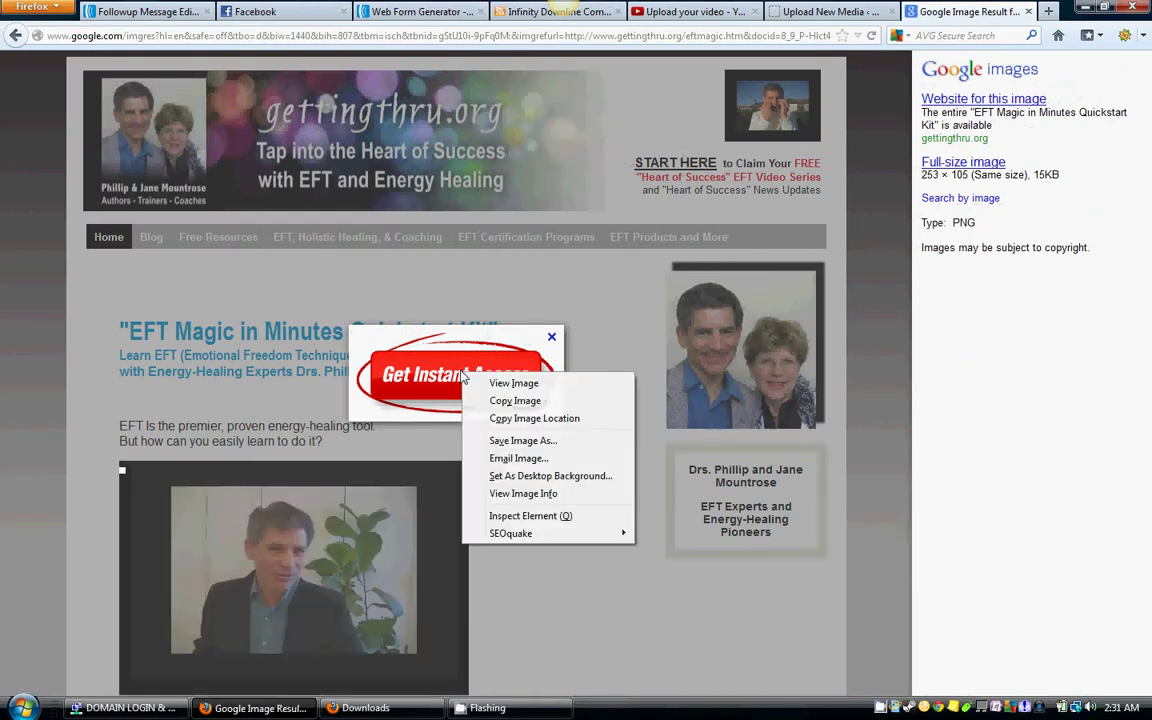
{"action": "left_click", "coordinate": [530, 440]}
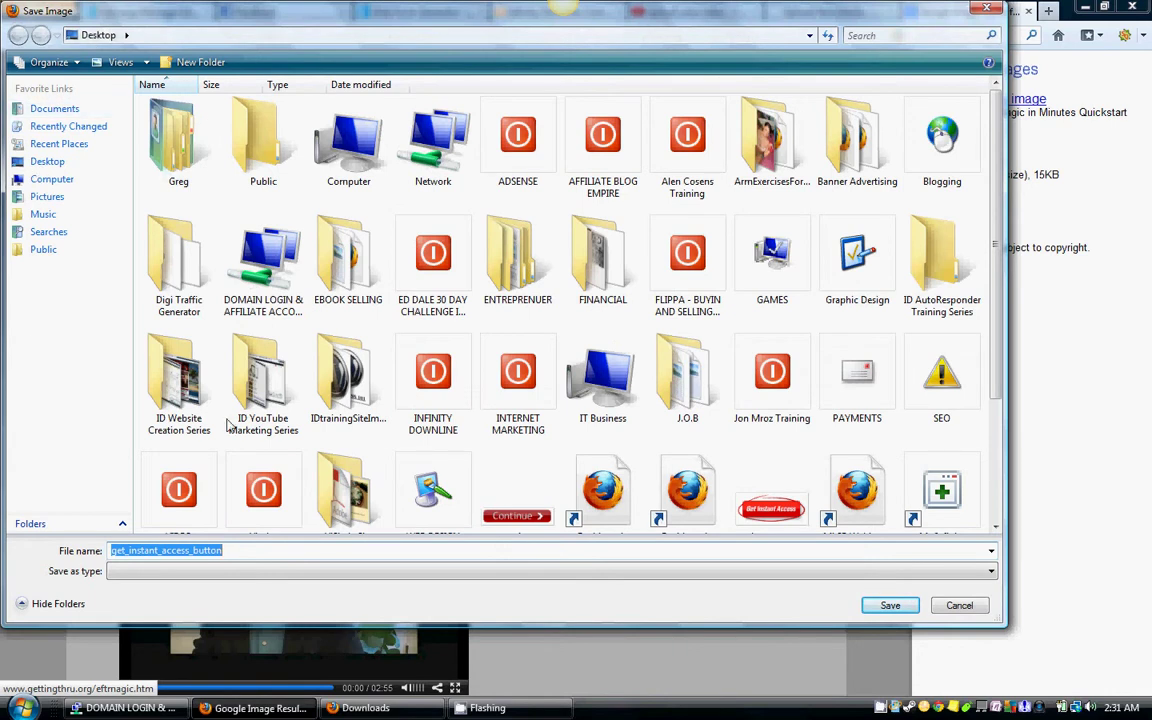
{"action": "left_click", "coordinate": [890, 606]}
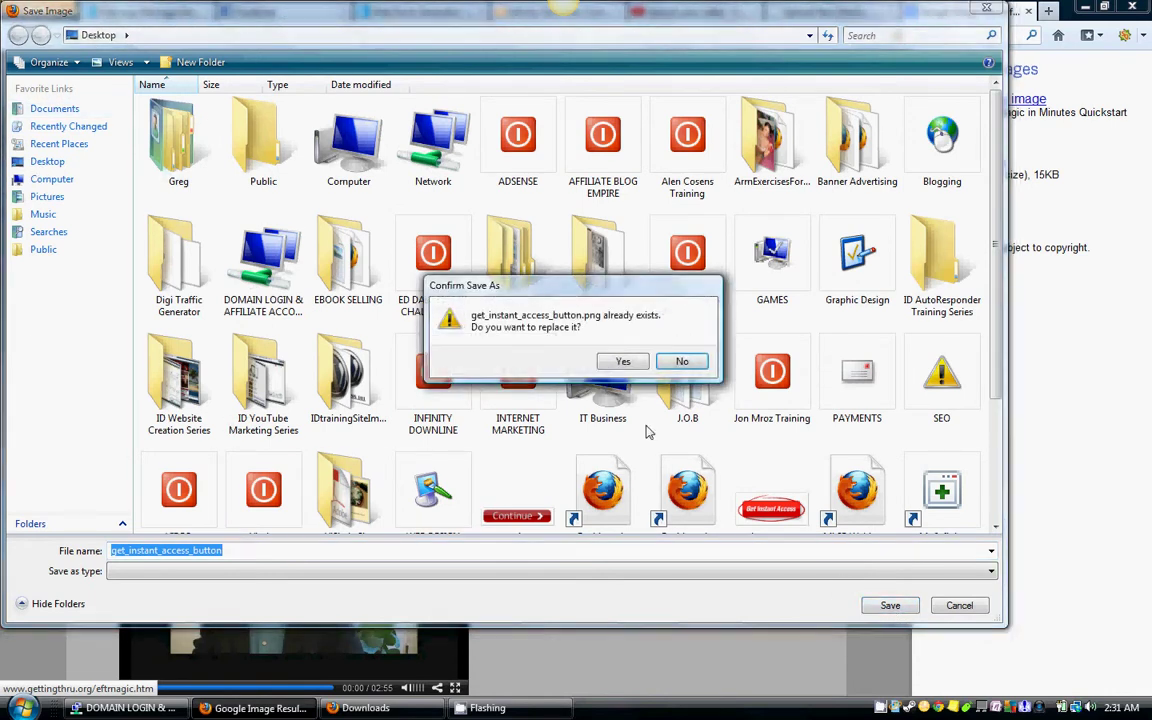
{"action": "left_click", "coordinate": [623, 362]}
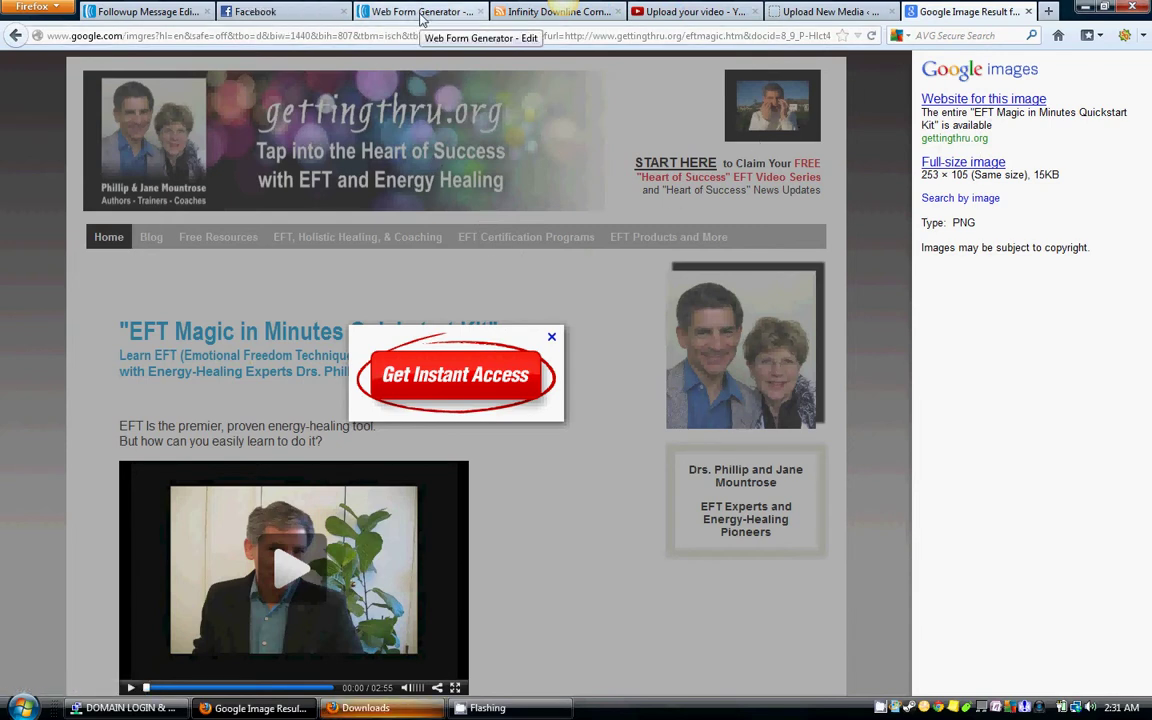
{"action": "left_click", "coordinate": [823, 15]}
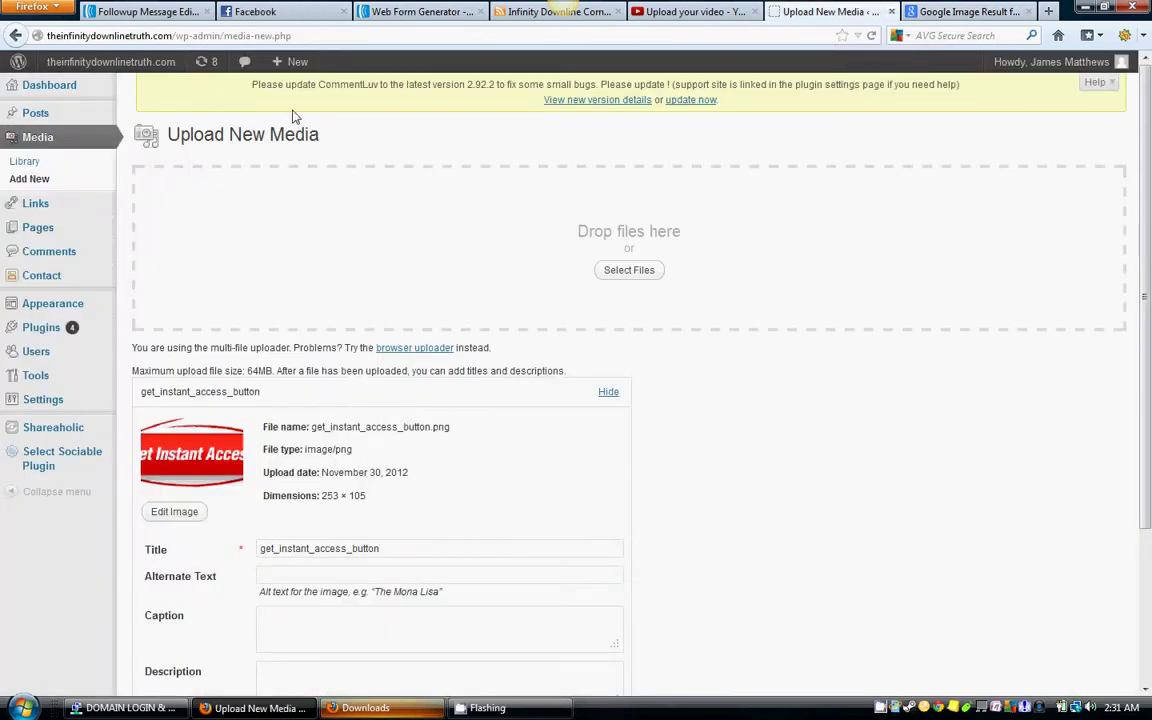
- Upload the get_instant_access_button PNG from the Desktop to the WordPress media library as a new file
{"action": "left_click", "coordinate": [47, 146]}
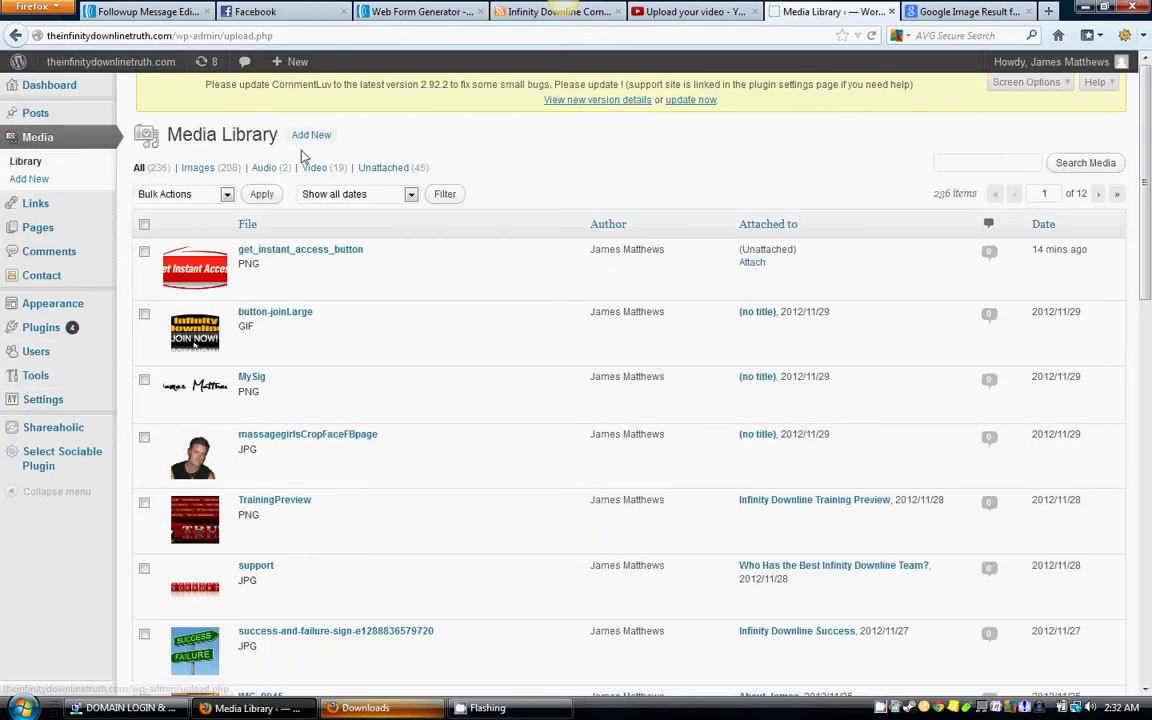
{"action": "left_click", "coordinate": [311, 140]}
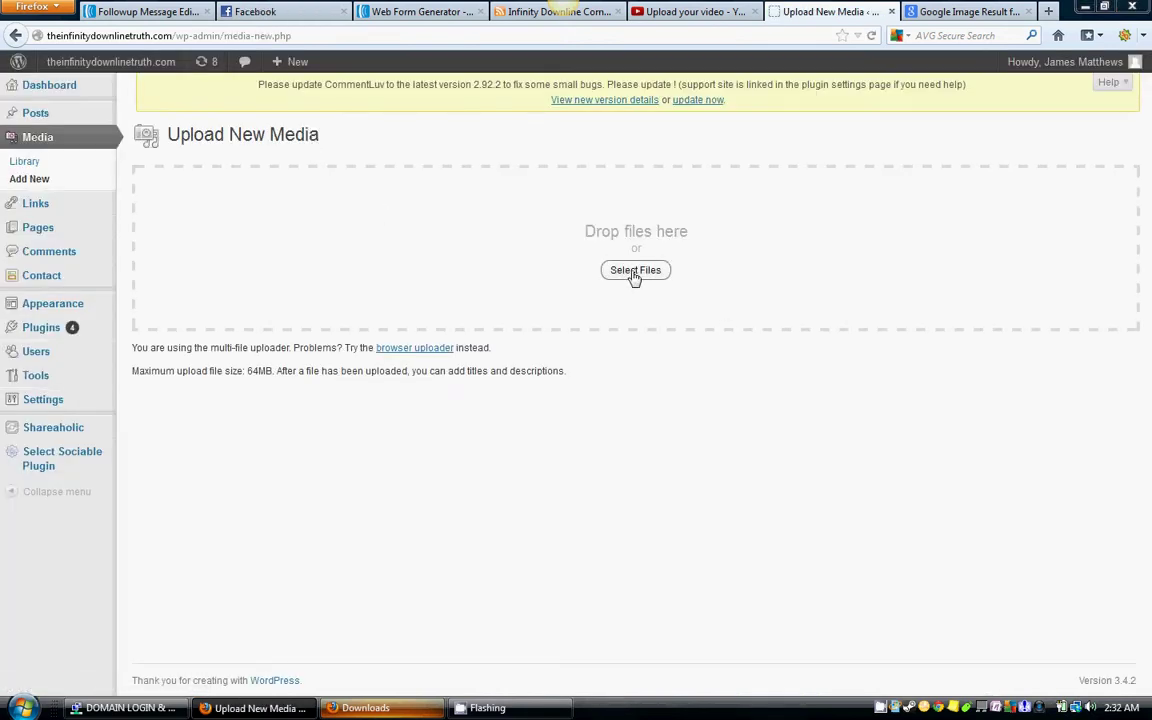
{"action": "left_click", "coordinate": [634, 271]}
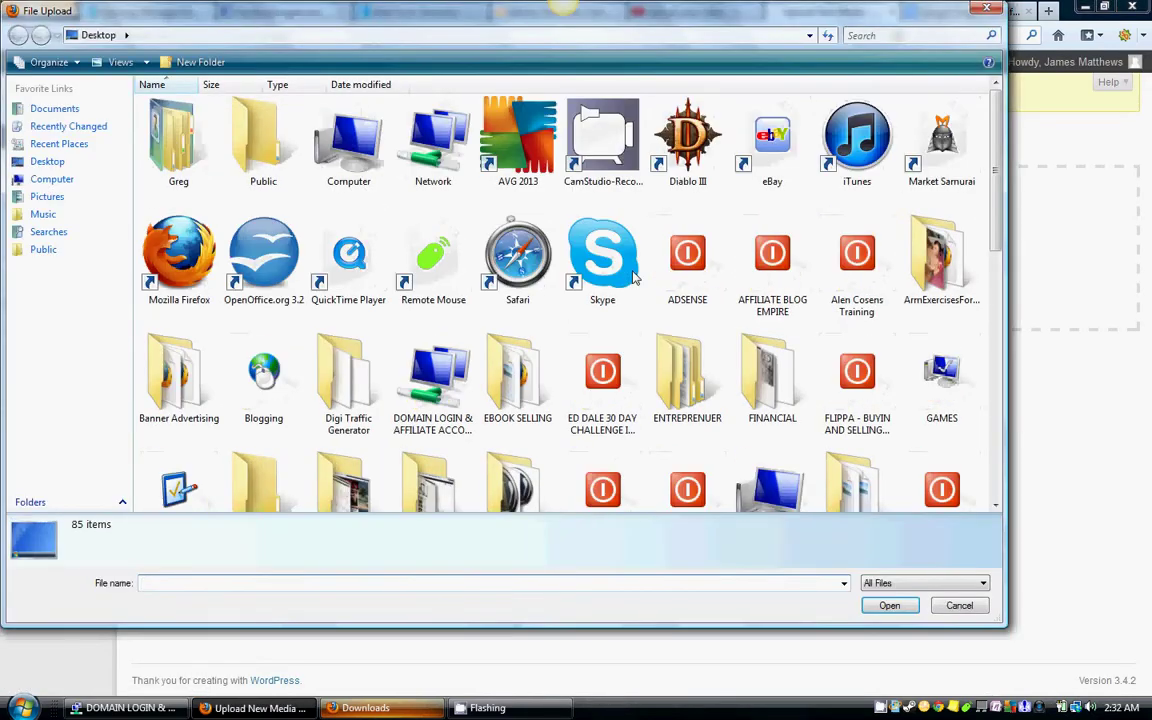
{"action": "left_click", "coordinate": [350, 270]}
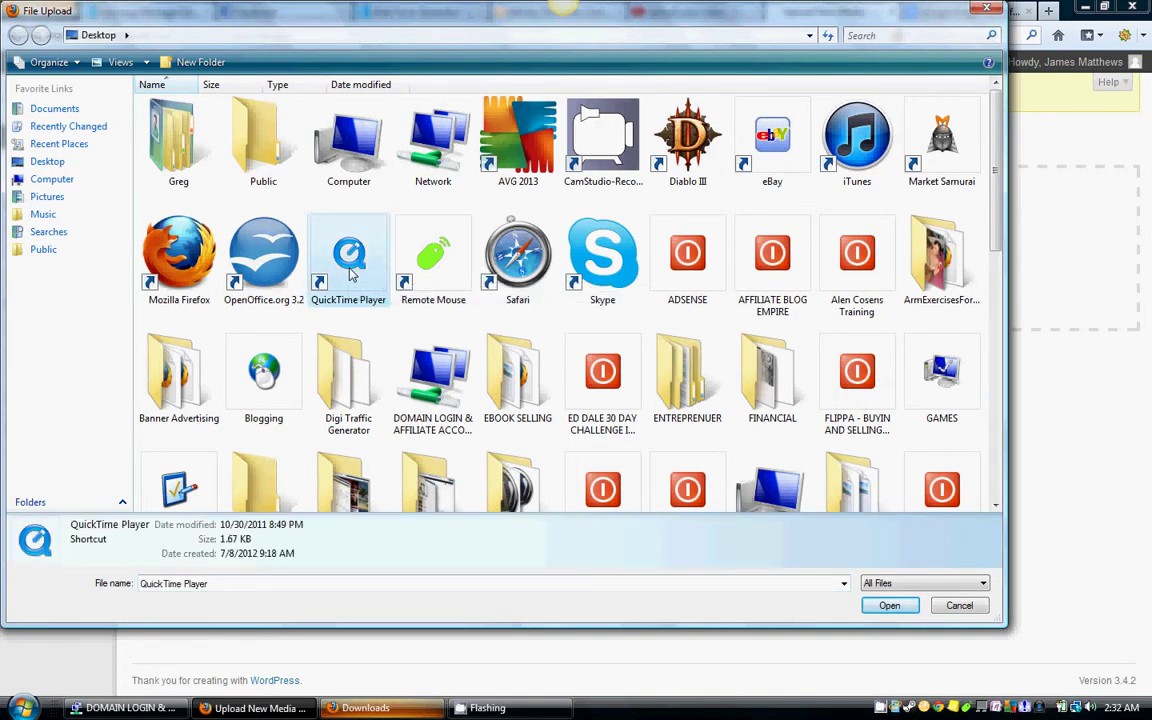
{"action": "key", "text": "g"}
{"action": "left_click", "coordinate": [350, 270]}
{"action": "key", "text": "g"}
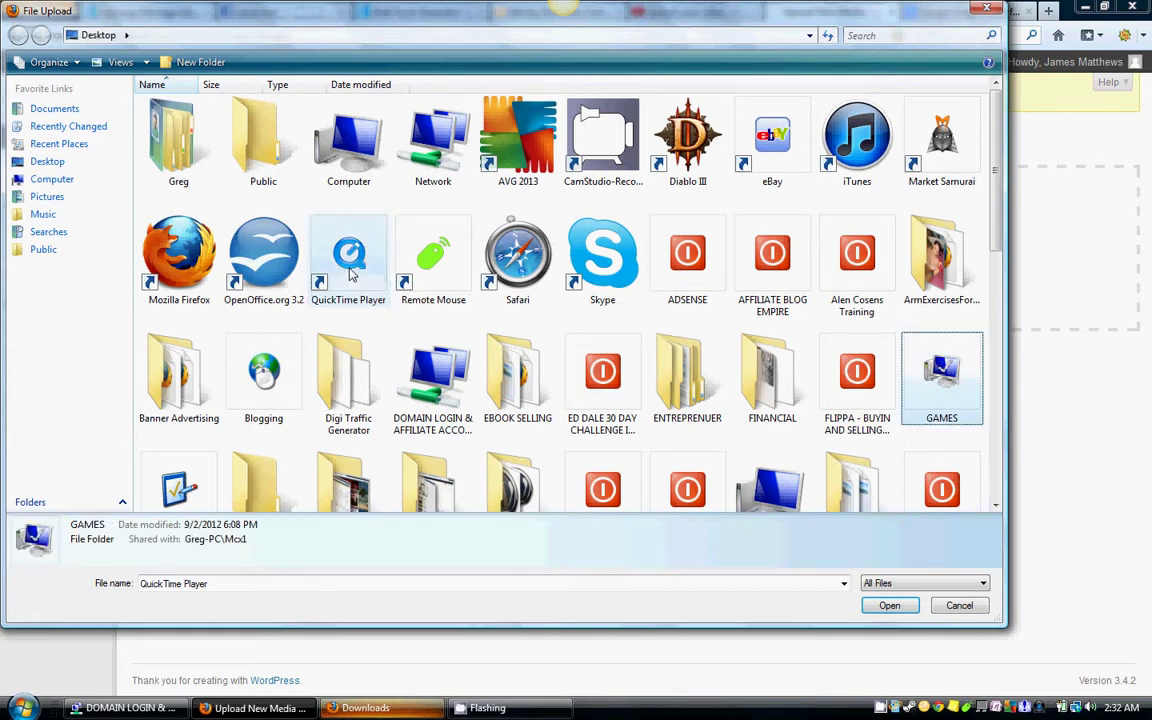
{"action": "key", "text": "g"}
{"action": "key", "text": "g"}
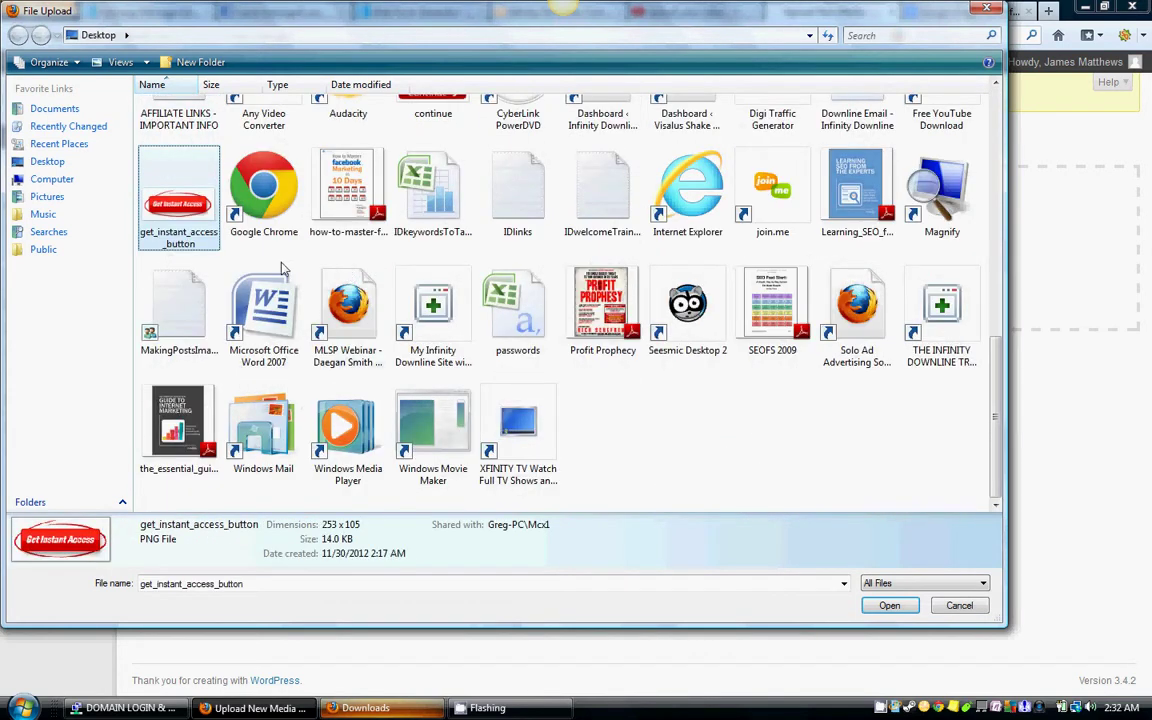
{"action": "left_click", "coordinate": [888, 606]}
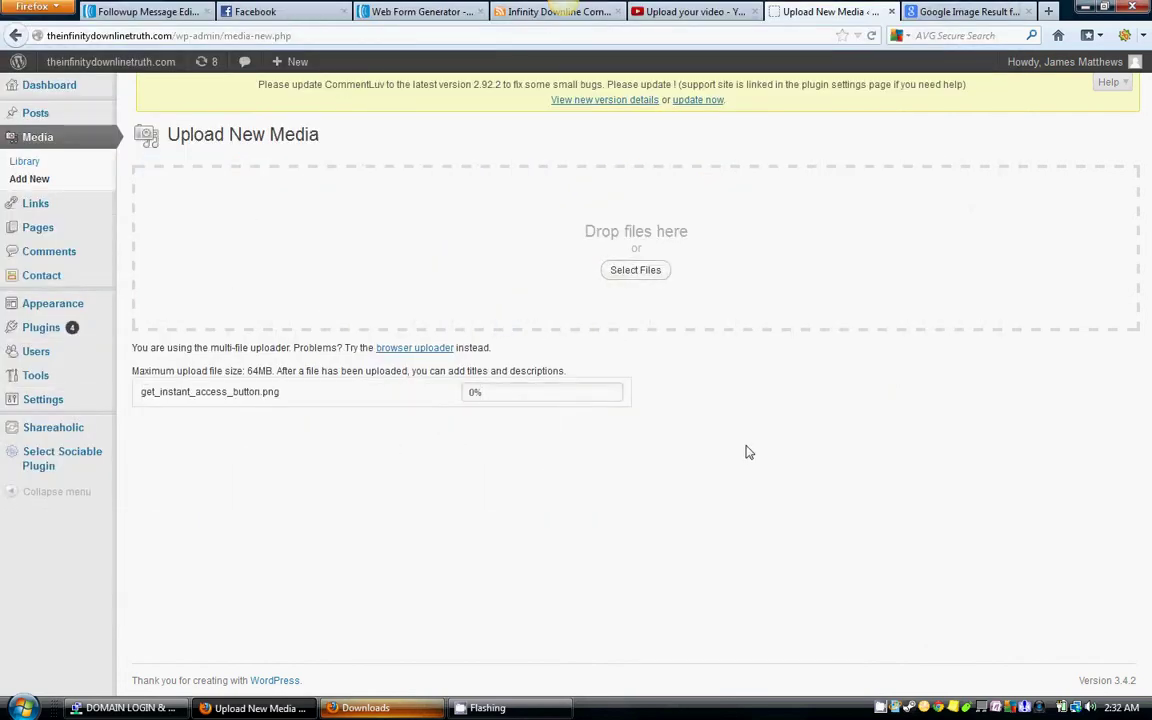
- Copy the uploaded button image's file URL and switch to the AWeber Web Form Generator
{"action": "scroll", "coordinate": [800, 384], "scroll_direction": "down", "scroll_amount": 3}
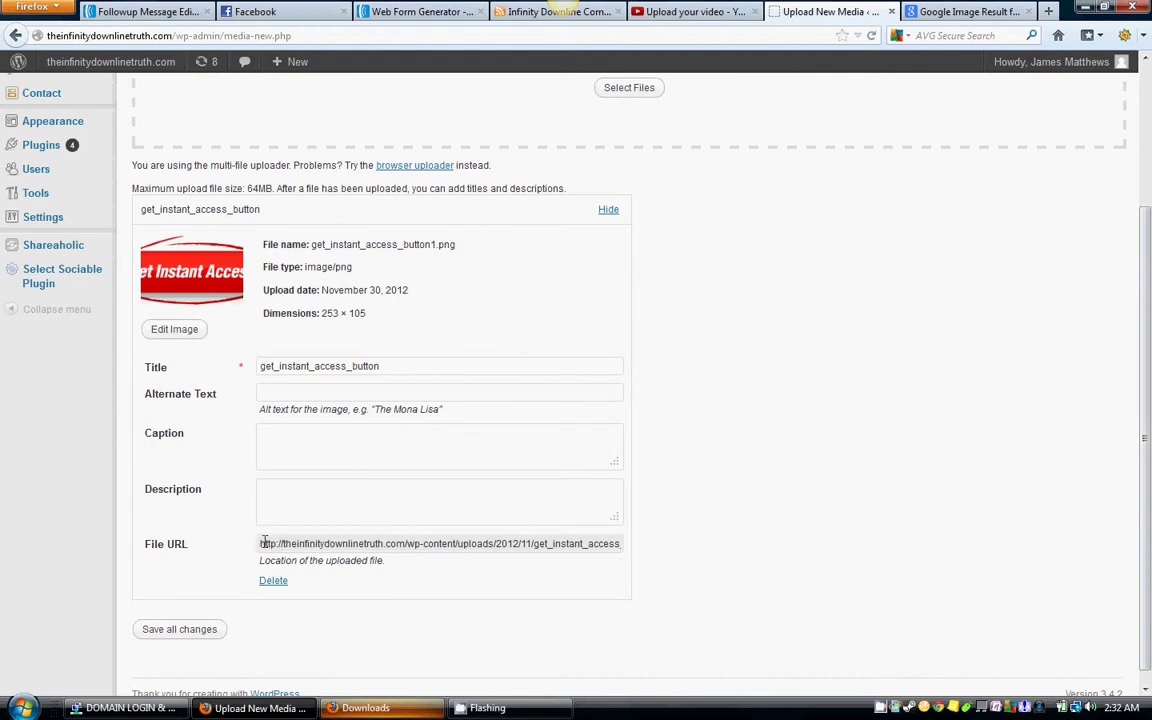
{"action": "left_click_drag", "start_coordinate": [258, 543], "coordinate": [785, 541]}
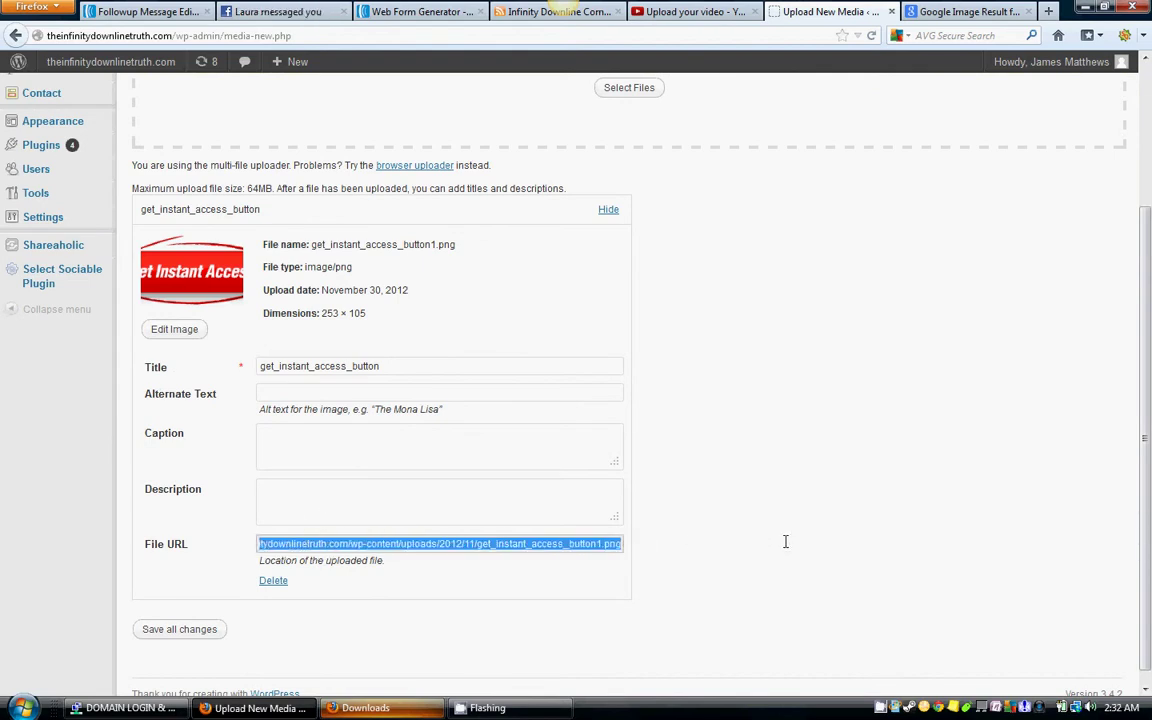
{"action": "right_click", "coordinate": [496, 540]}
{"action": "left_click", "coordinate": [545, 602]}
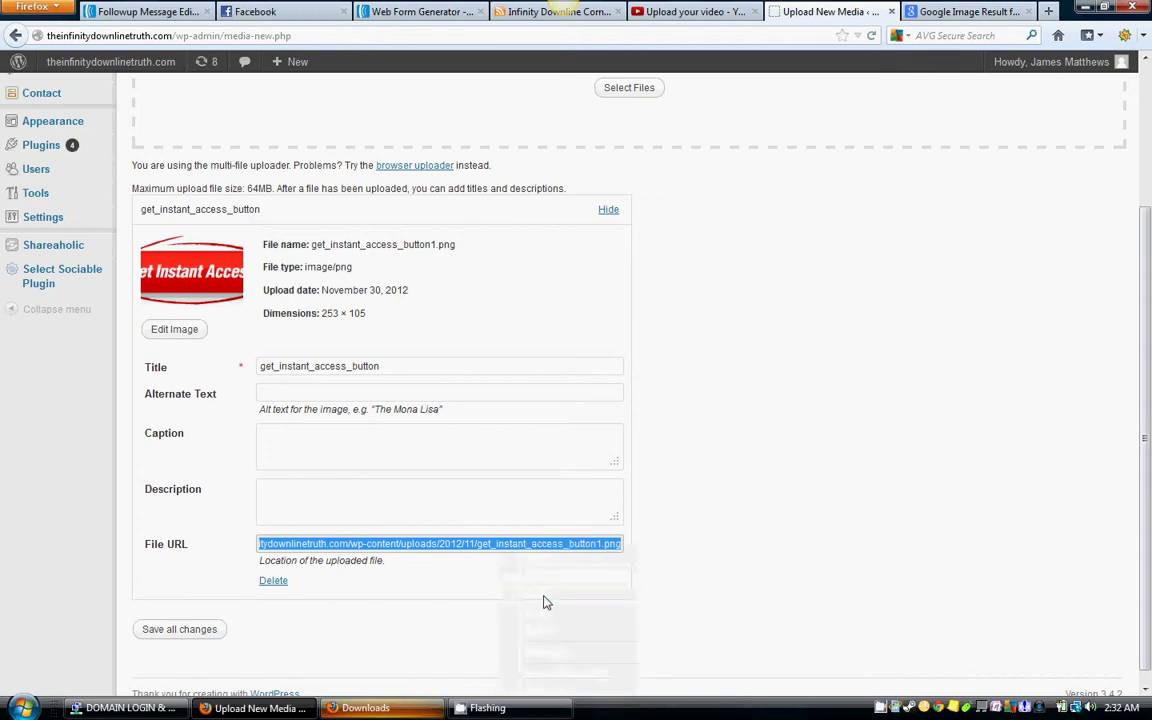
{"action": "left_click", "coordinate": [416, 12]}
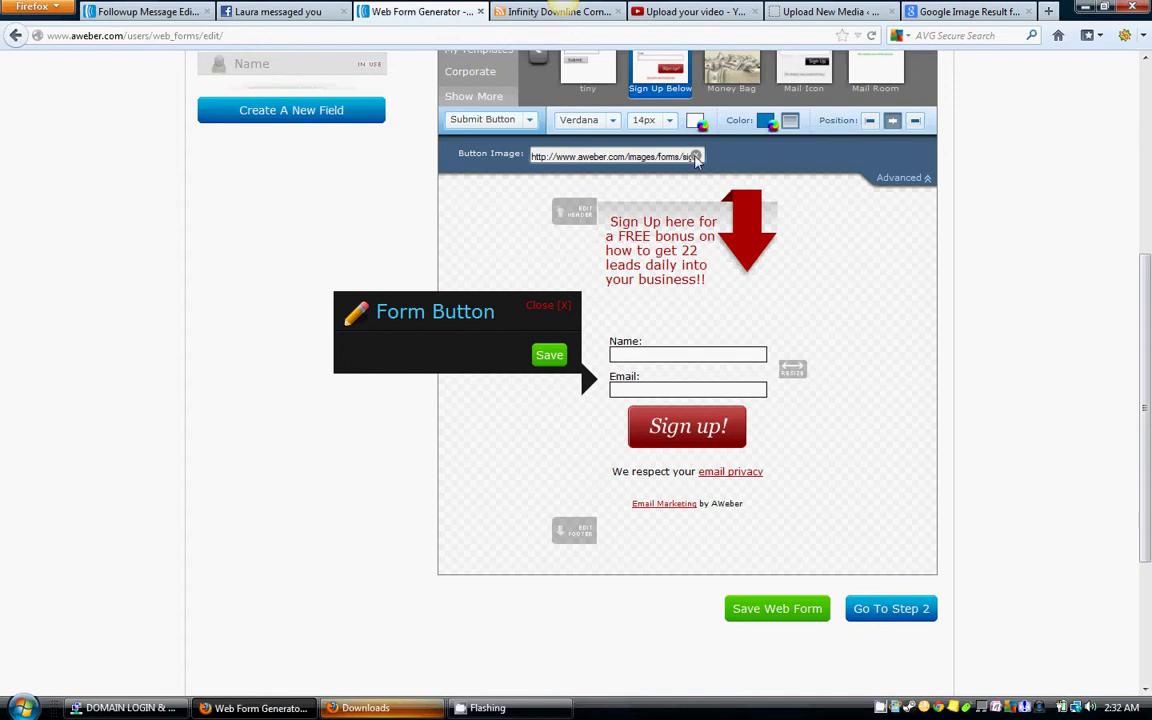
- Try to replace the submit button's image URL with the copied WordPress file URL and save the form button
{"action": "left_click", "coordinate": [695, 157]}
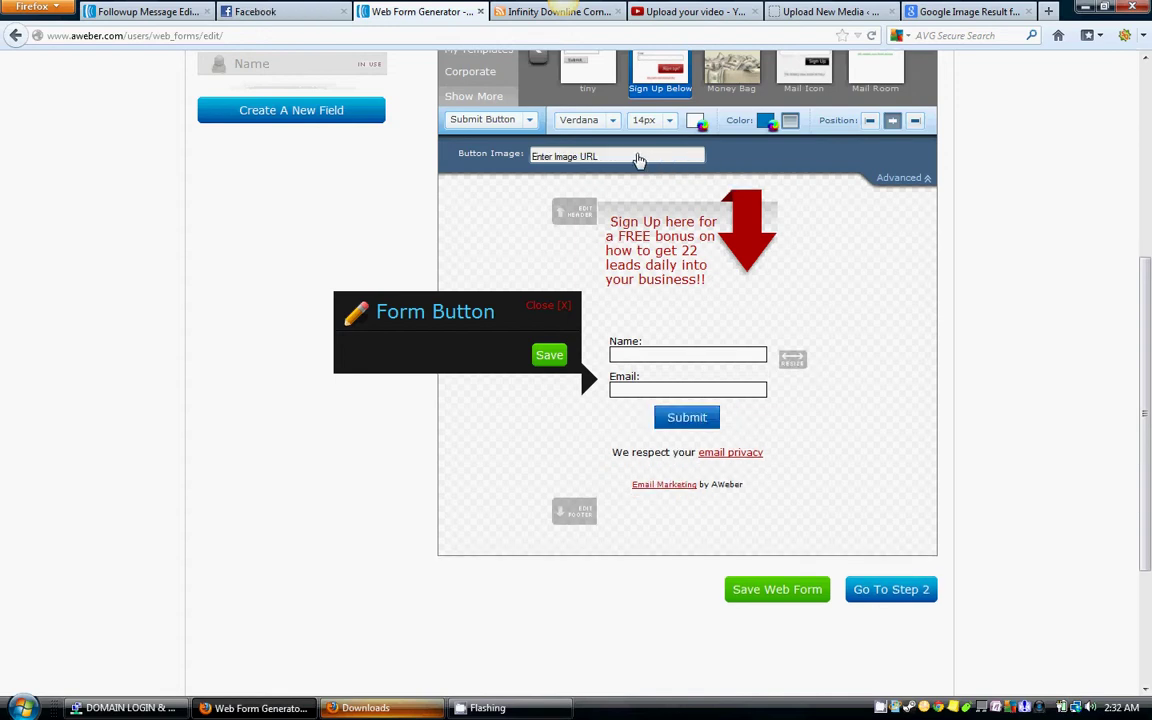
{"action": "right_click", "coordinate": [578, 160]}
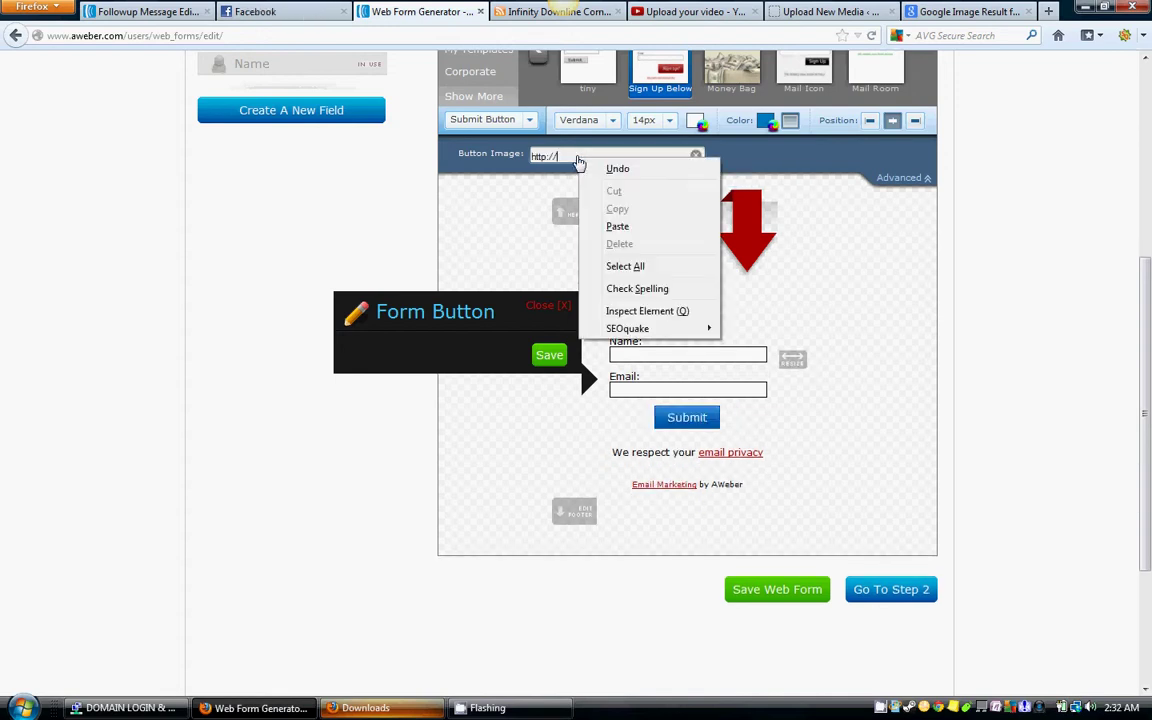
{"action": "left_click", "coordinate": [643, 234]}
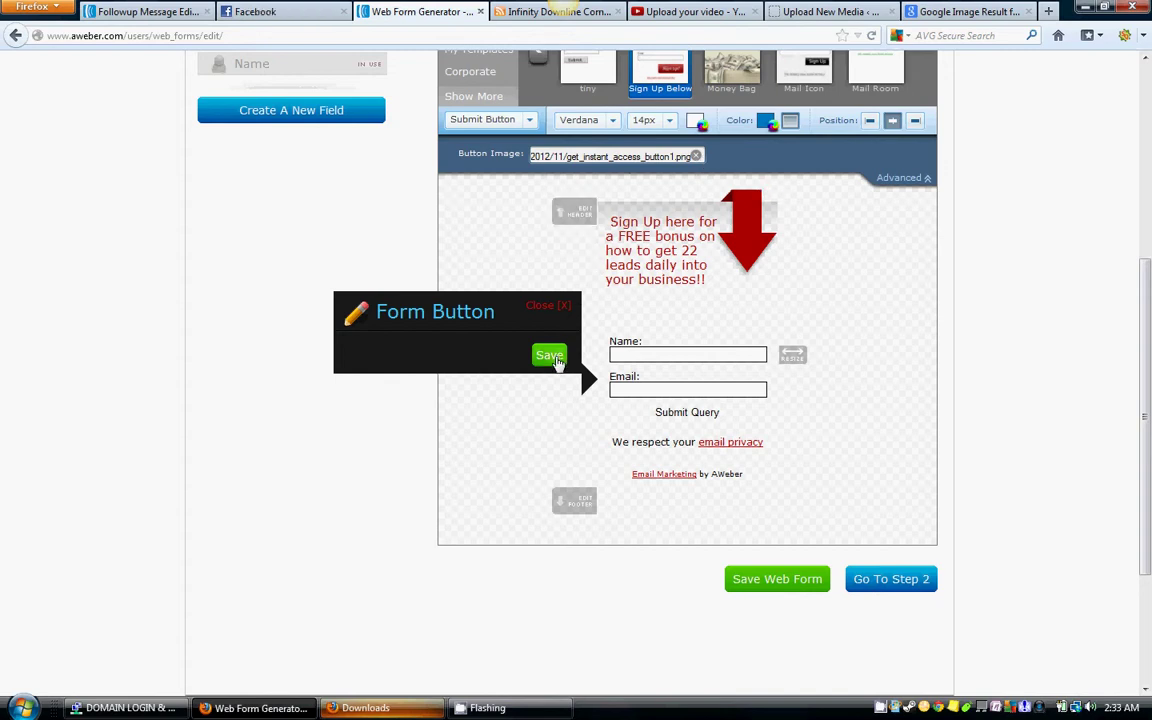
{"action": "left_click", "coordinate": [552, 357]}
{"action": "left_click", "coordinate": [702, 418]}
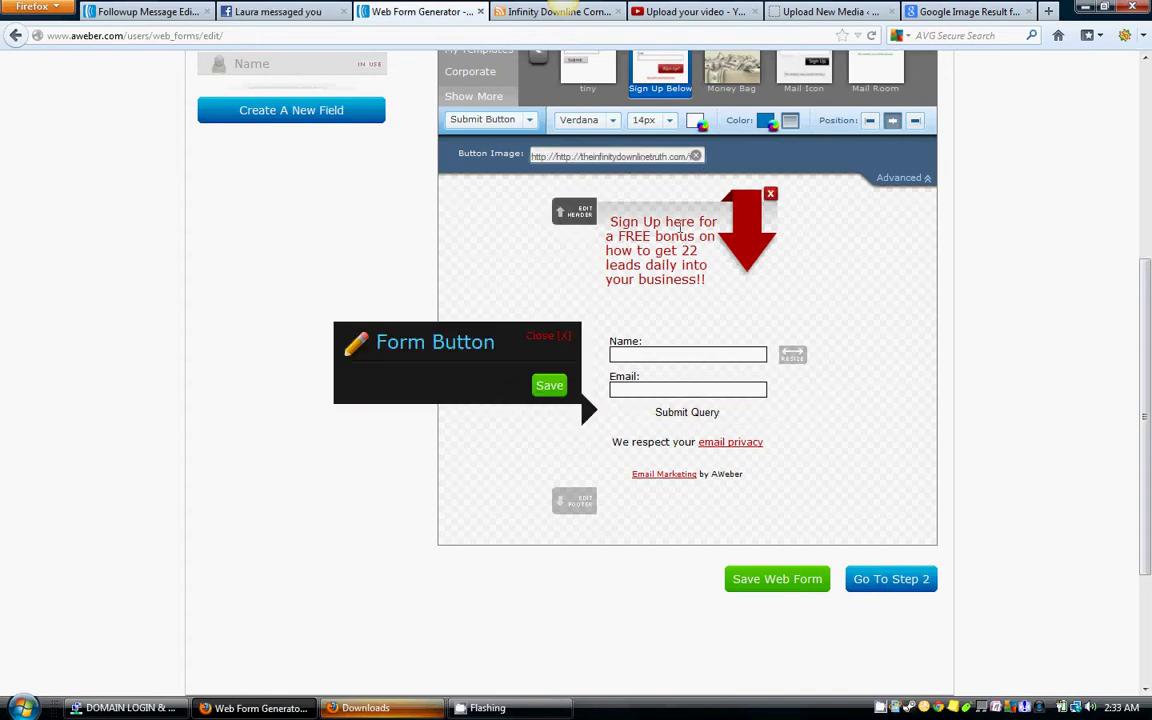
{"action": "left_click", "coordinate": [696, 157]}
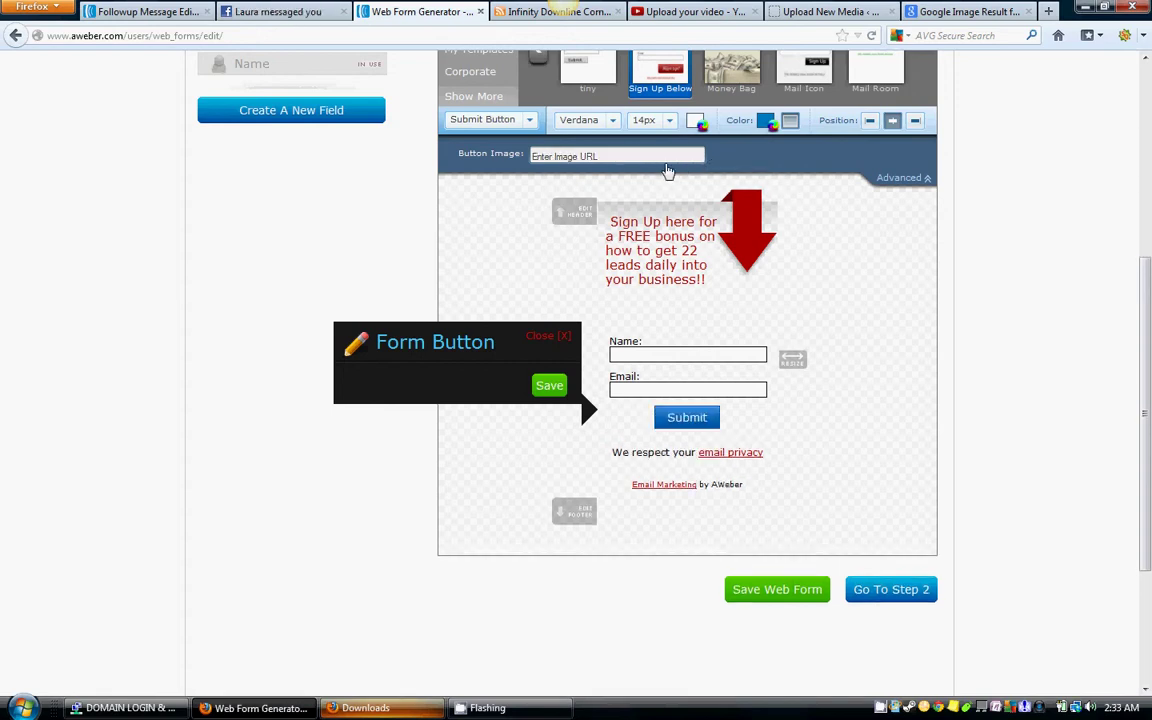
{"action": "right_click", "coordinate": [549, 160]}
{"action": "left_click", "coordinate": [606, 226]}
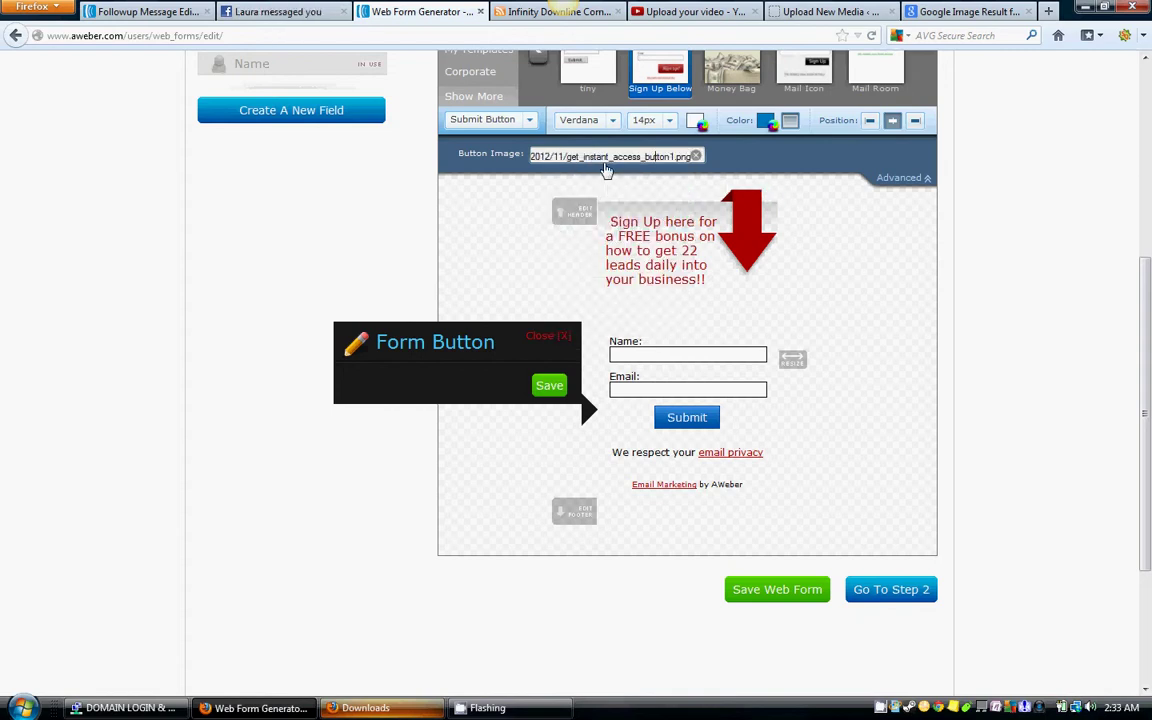
{"action": "key", "text": "Left"}
{"action": "key", "text": "Left"}
{"action": "key", "text": "Left"}
{"action": "key", "text": "Left"}
{"action": "key", "text": "Left"}
{"action": "key", "text": "Left"}
{"action": "key", "text": "Left"}
{"action": "key", "text": "Left"}
{"action": "key", "text": "Left"}
{"action": "key", "text": "Left"}
{"action": "key", "text": "Left"}
{"action": "key", "text": "Left"}
{"action": "key", "text": "Left"}
{"action": "key", "text": "Left"}
{"action": "key", "text": "Left"}
{"action": "key", "text": "Left"}
{"action": "key", "text": "Left"}
{"action": "key", "text": "Left"}
{"action": "key", "text": "Left"}
{"action": "key", "text": "Left"}
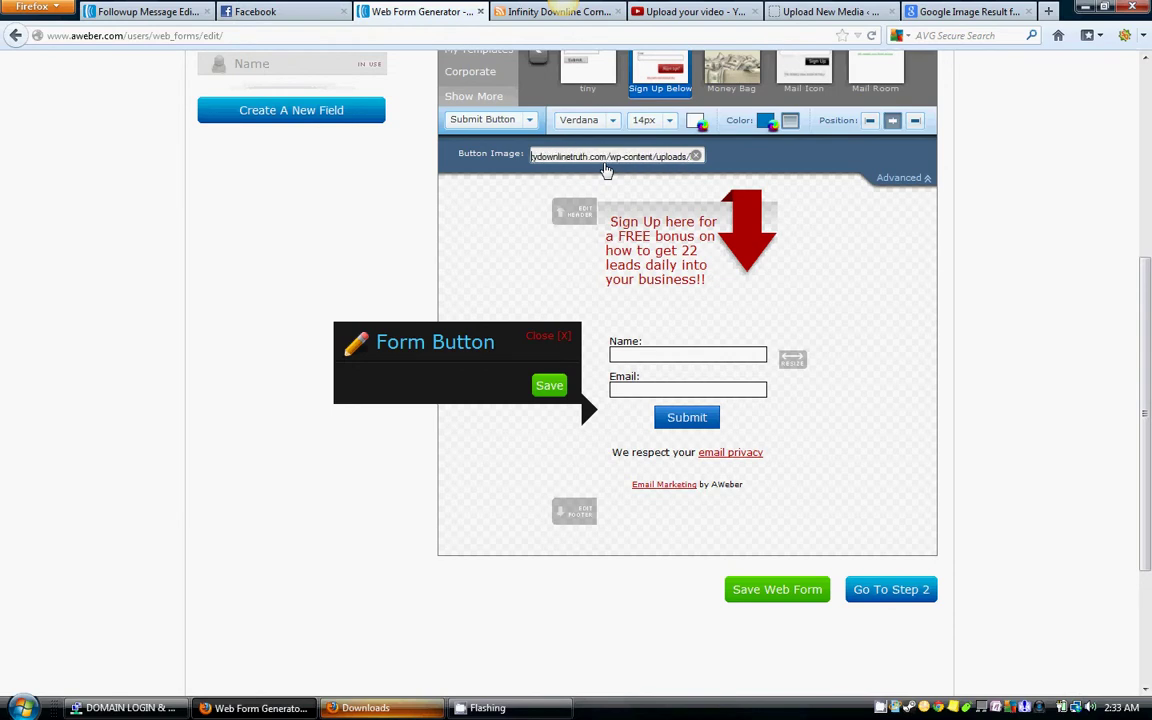
{"action": "key", "text": "Right"}
{"action": "key", "text": "Right"}
{"action": "key", "text": "Right"}
{"action": "key", "text": "Right"}
{"action": "key", "text": "Right"}
{"action": "key", "text": "Right"}
{"action": "key", "text": "Right"}
{"action": "key", "text": "Right"}
{"action": "key", "text": "Right"}
{"action": "key", "text": "Right"}
{"action": "key", "text": "Right"}
{"action": "key", "text": "Right"}
{"action": "key", "text": "Right"}
{"action": "key", "text": "Right"}
{"action": "key", "text": "Right"}
{"action": "key", "text": "Right"}
{"action": "key", "text": "Right"}
{"action": "key", "text": "Right"}
{"action": "key", "text": "Right"}
{"action": "key", "text": "Right"}
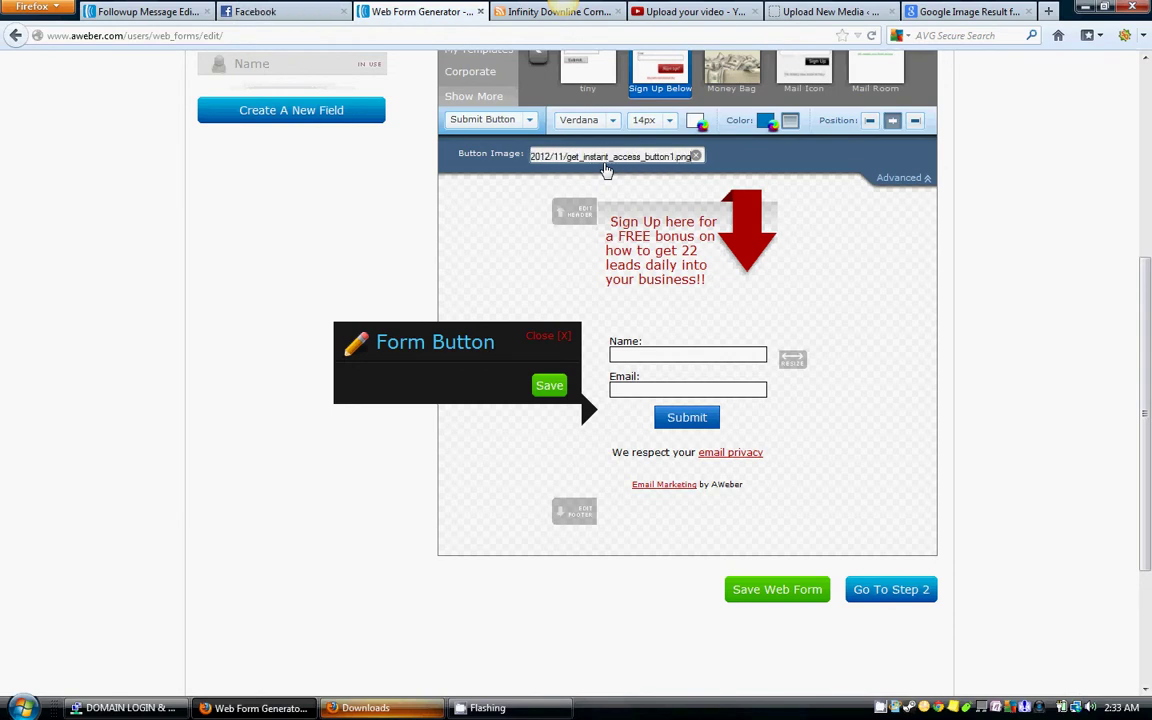
{"action": "key", "text": "Left"}
{"action": "key", "text": "Left"}
{"action": "key", "text": "Left"}
{"action": "key", "text": "Left"}
{"action": "key", "text": "Left"}
{"action": "key", "text": "Left"}
{"action": "key", "text": "Left"}
{"action": "key", "text": "Left"}
{"action": "key", "text": "Left"}
{"action": "key", "text": "Left"}
{"action": "key", "text": "Left"}
{"action": "key", "text": "Left"}
{"action": "key", "text": "Left"}
{"action": "key", "text": "Left"}
{"action": "key", "text": "Left"}
{"action": "key", "text": "Left"}
{"action": "key", "text": "Left"}
{"action": "key", "text": "Left"}
{"action": "key", "text": "Left"}
{"action": "key", "text": "Left"}
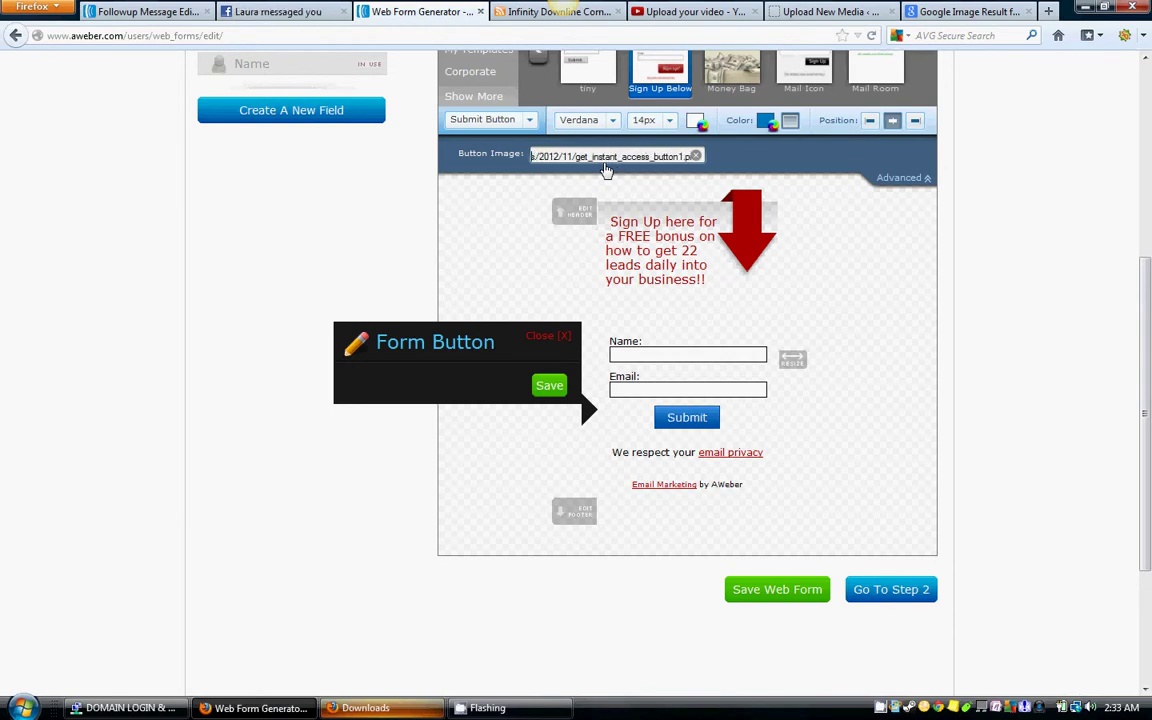
{"action": "key", "text": "Left"}
{"action": "key", "text": "Left"}
{"action": "key", "text": "Left"}
{"action": "key", "text": "Left"}
{"action": "key", "text": "Left"}
{"action": "key", "text": "Left"}
{"action": "key", "text": "Left"}
{"action": "key", "text": "Left"}
{"action": "key", "text": "Left"}
{"action": "key", "text": "Left"}
{"action": "key", "text": "Left"}
{"action": "key", "text": "Left"}
{"action": "key", "text": "Left"}
{"action": "key", "text": "Left"}
{"action": "key", "text": "Left"}
{"action": "key", "text": "Left"}
{"action": "key", "text": "Left"}
{"action": "key", "text": "Left"}
{"action": "key", "text": "Left"}
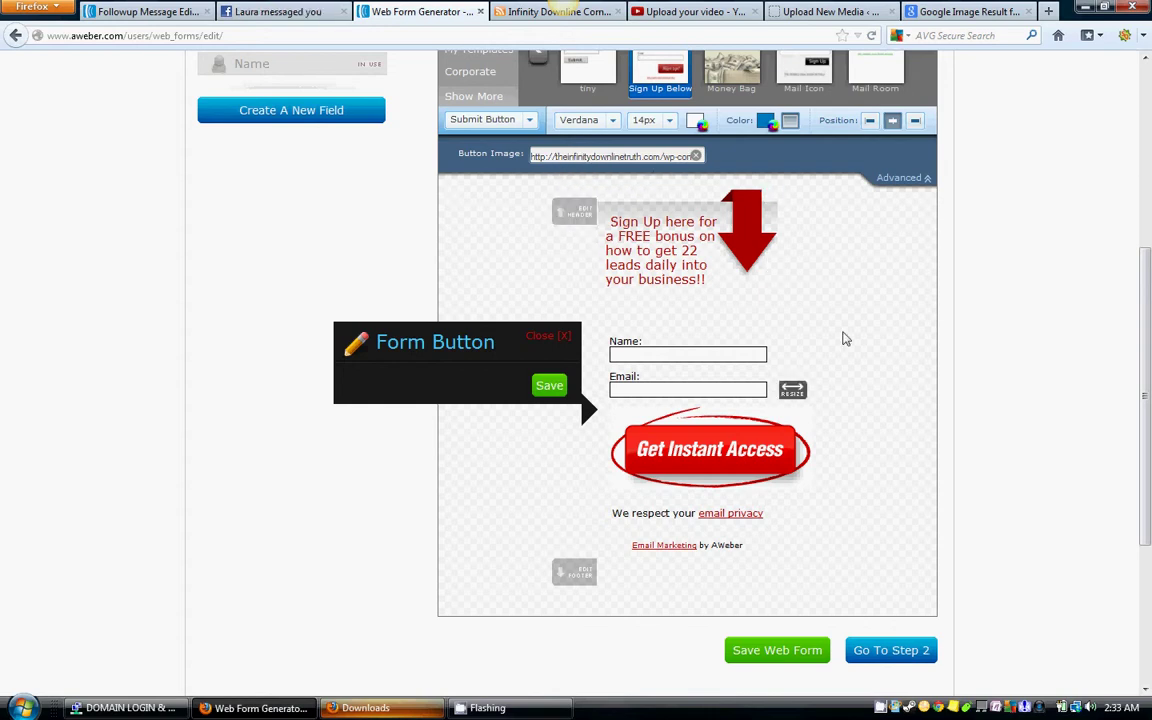
{"action": "left_click", "coordinate": [550, 387]}
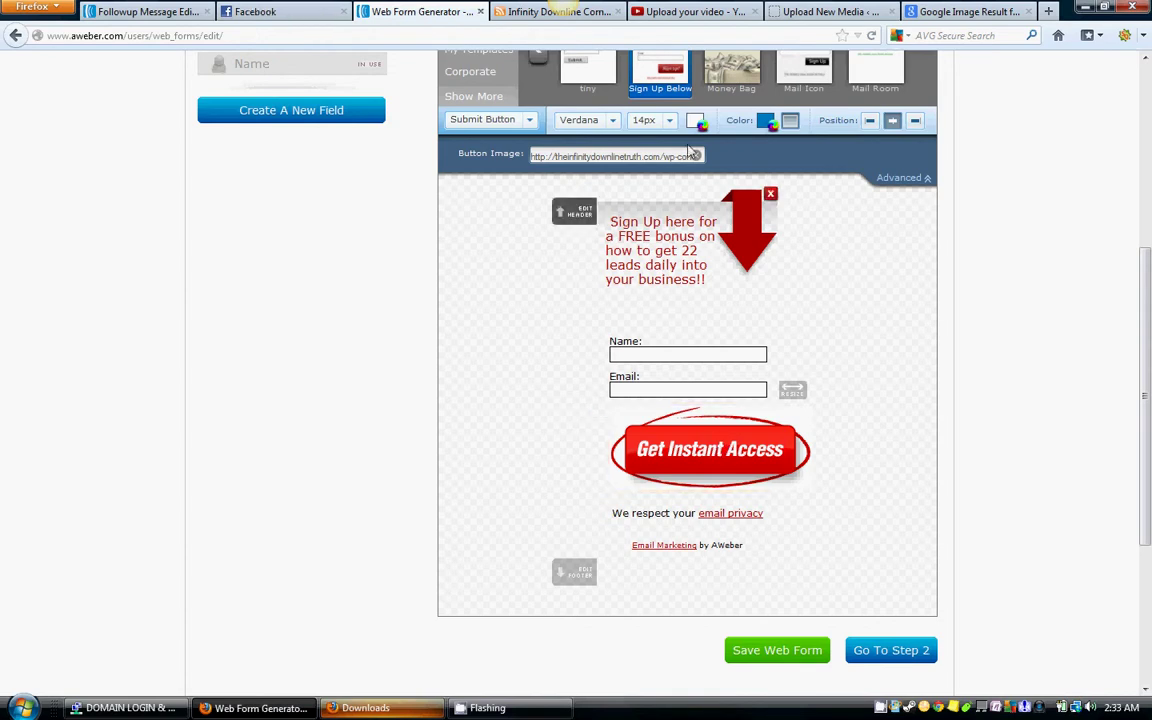
- Check the example opt-in form on the Infinity Downline compensation plan page and slightly widen the AWeber form
{"action": "left_click", "coordinate": [558, 12]}
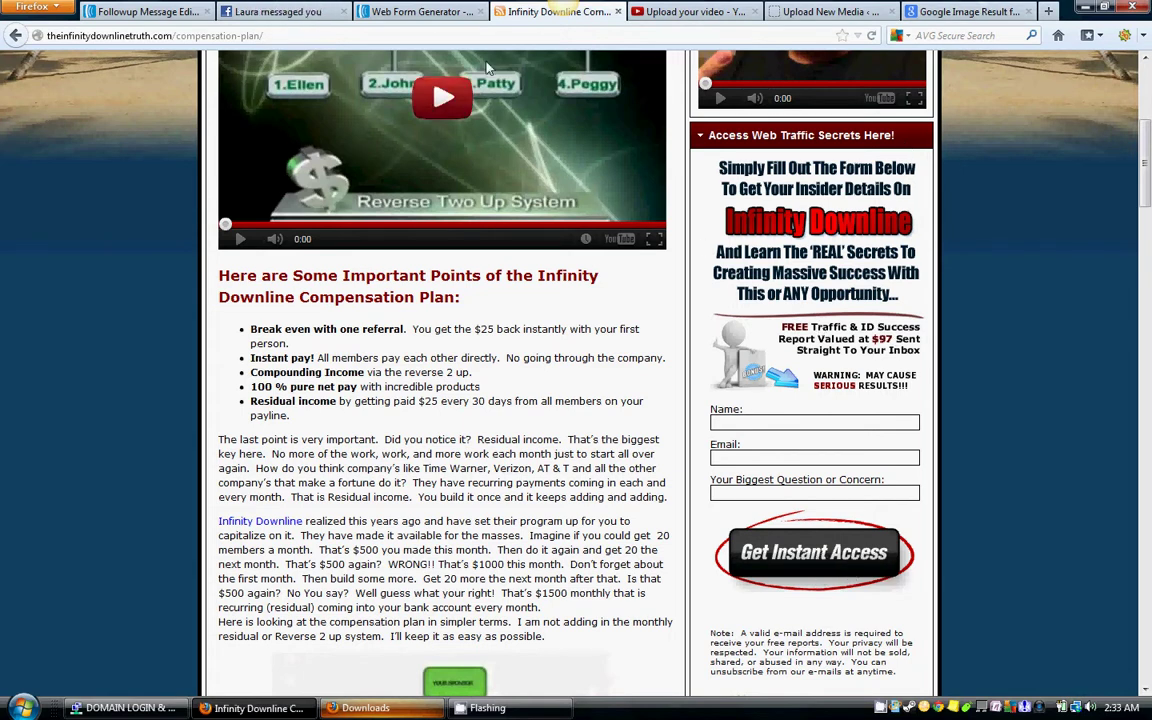
{"action": "left_click", "coordinate": [420, 12]}
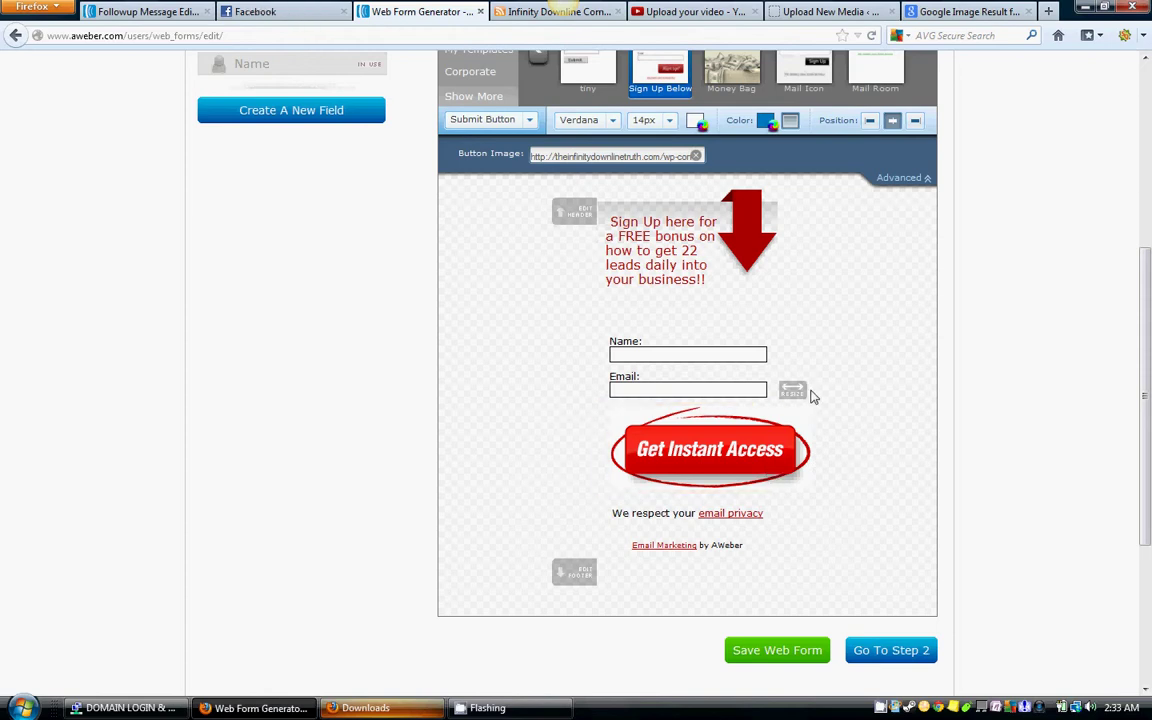
{"action": "left_click_drag", "start_coordinate": [793, 391], "coordinate": [833, 391]}
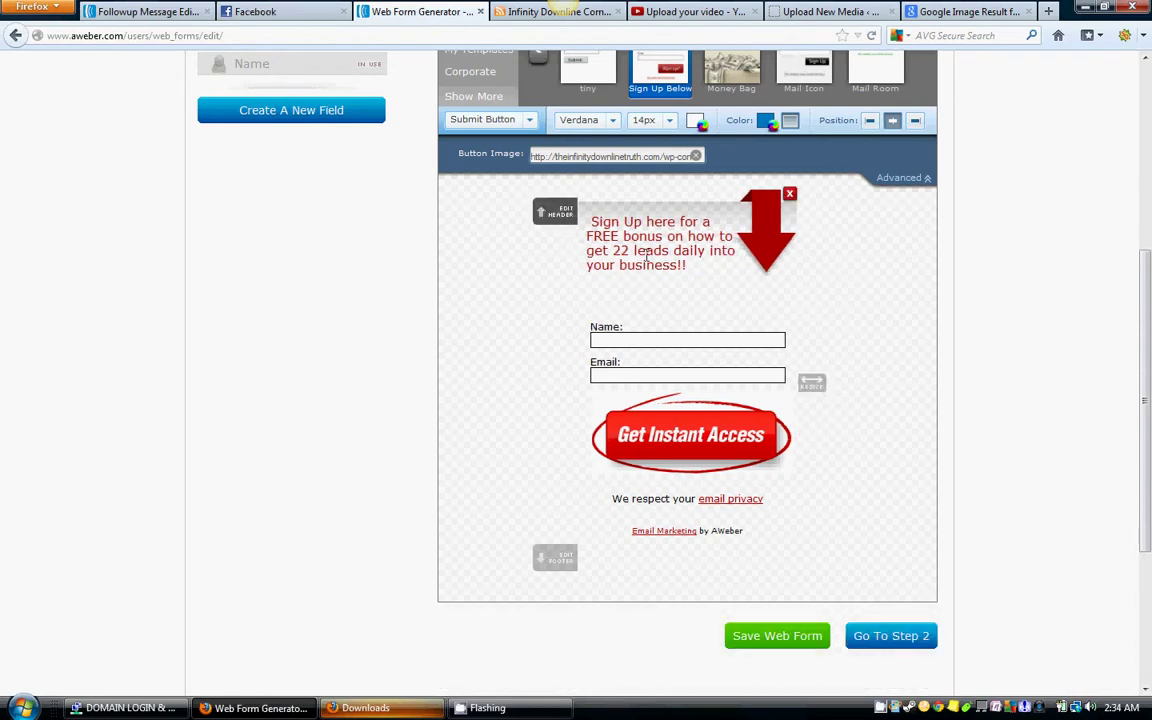
- Remove the header with the sign-up text and red arrow from the web form
{"action": "left_click", "coordinate": [709, 237]}
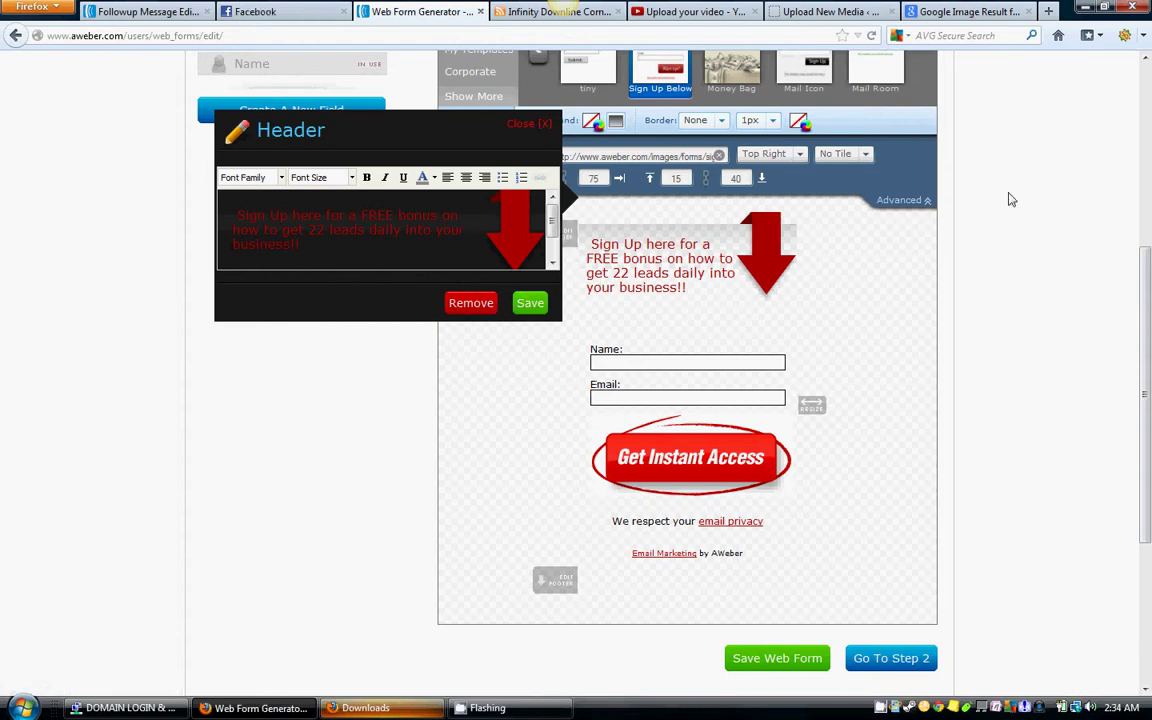
{"action": "left_click", "coordinate": [530, 303]}
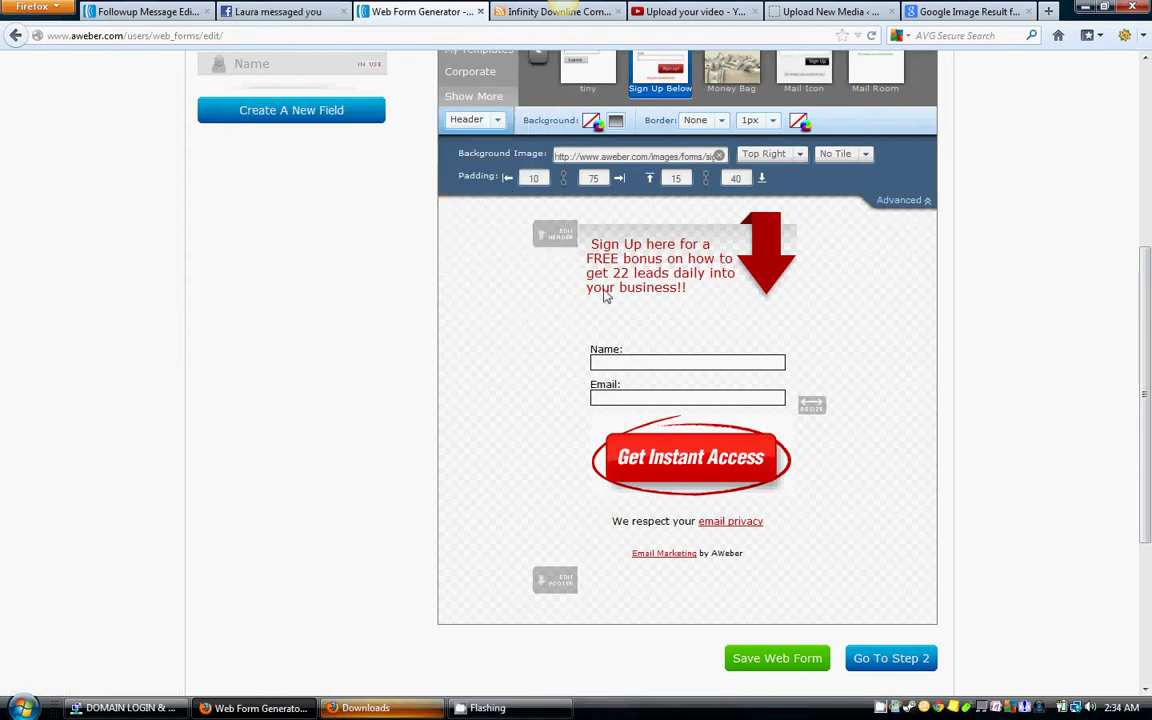
{"action": "left_click", "coordinate": [756, 265]}
{"action": "left_click", "coordinate": [926, 201]}
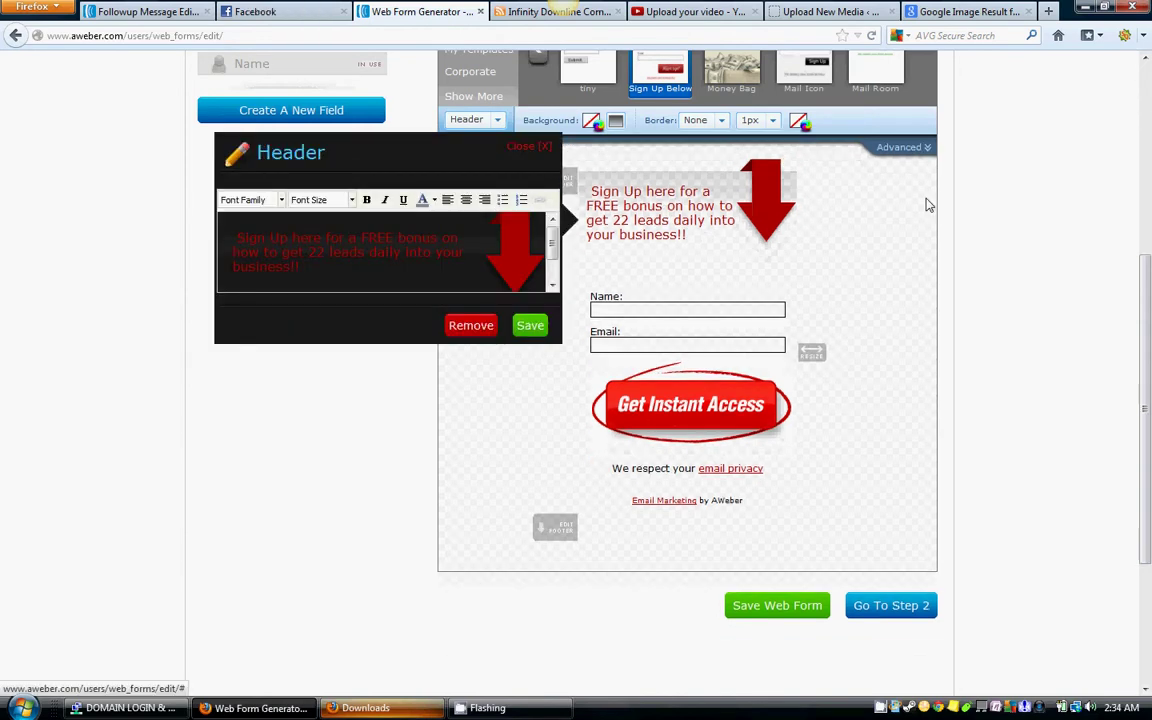
{"action": "left_click", "coordinate": [924, 148]}
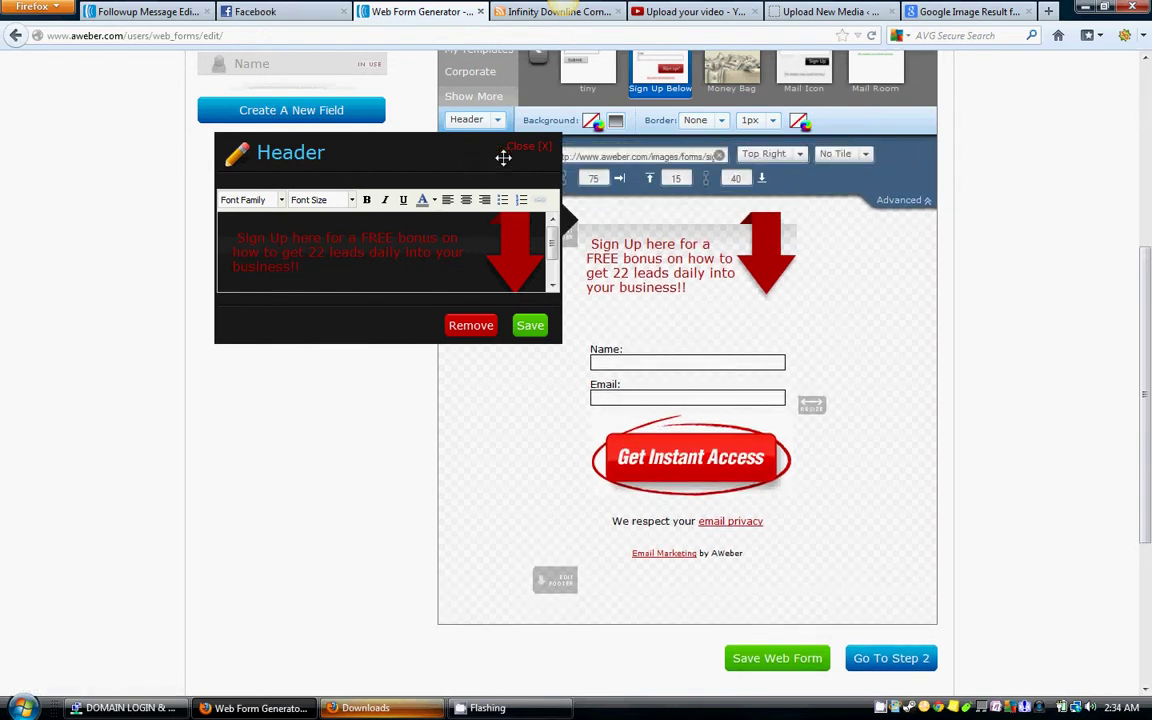
{"action": "left_click", "coordinate": [471, 327]}
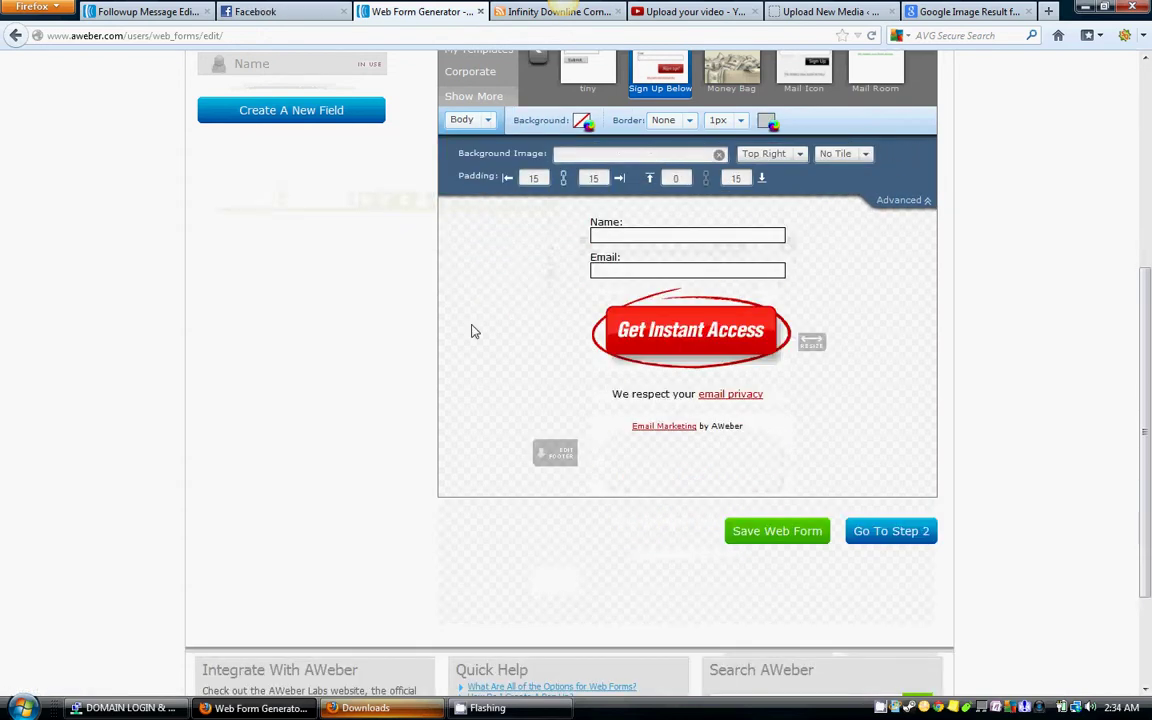
- Add a new image element to the web form and start editing its URL
{"action": "scroll", "coordinate": [872, 275], "scroll_direction": "up", "scroll_amount": 2}
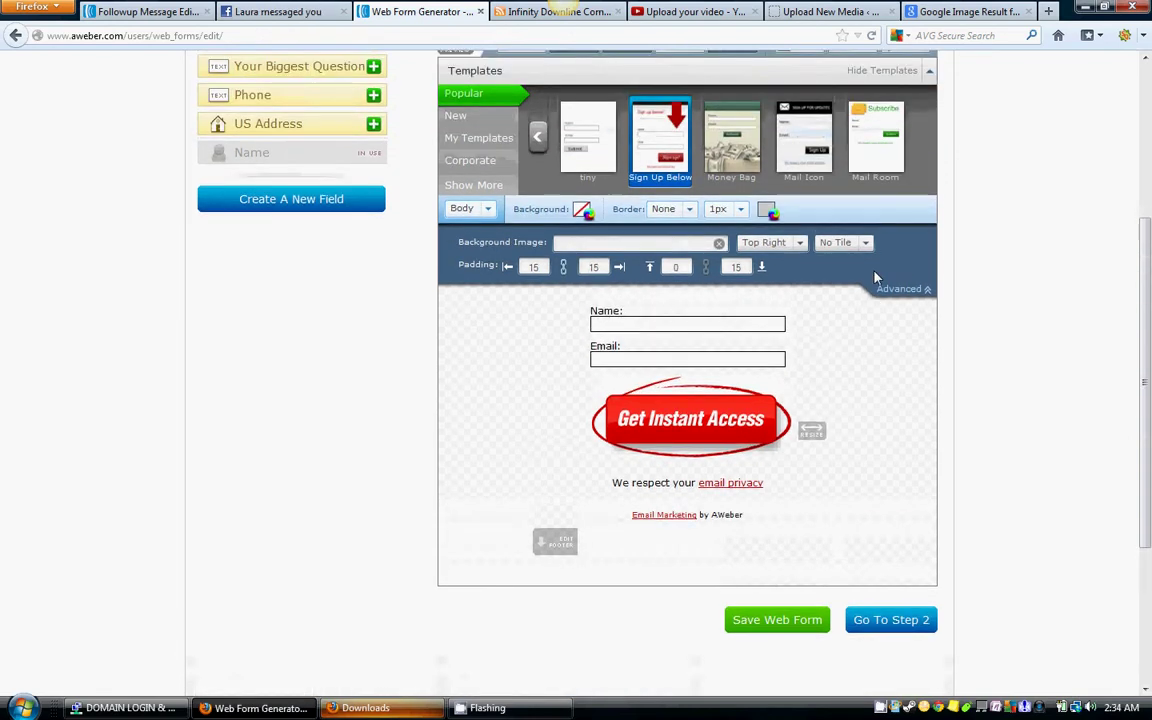
{"action": "scroll", "coordinate": [880, 275], "scroll_direction": "up", "scroll_amount": 5}
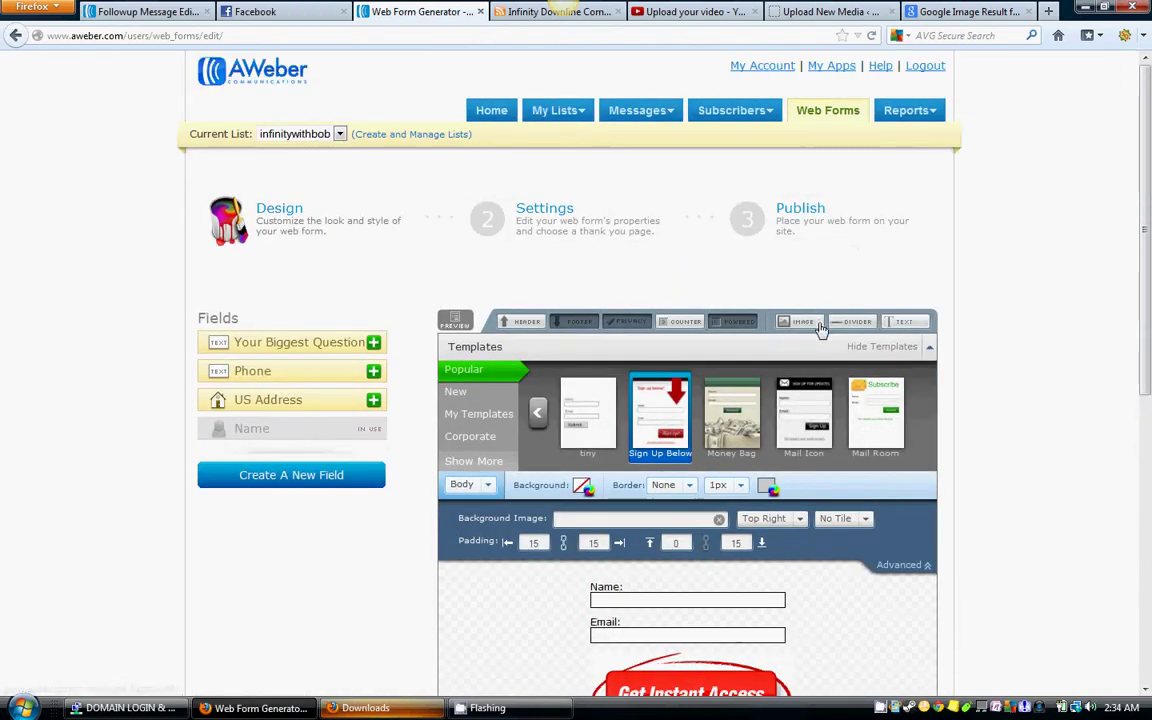
{"action": "scroll", "coordinate": [810, 170], "scroll_direction": "down", "scroll_amount": 4}
{"action": "left_click", "coordinate": [798, 140]}
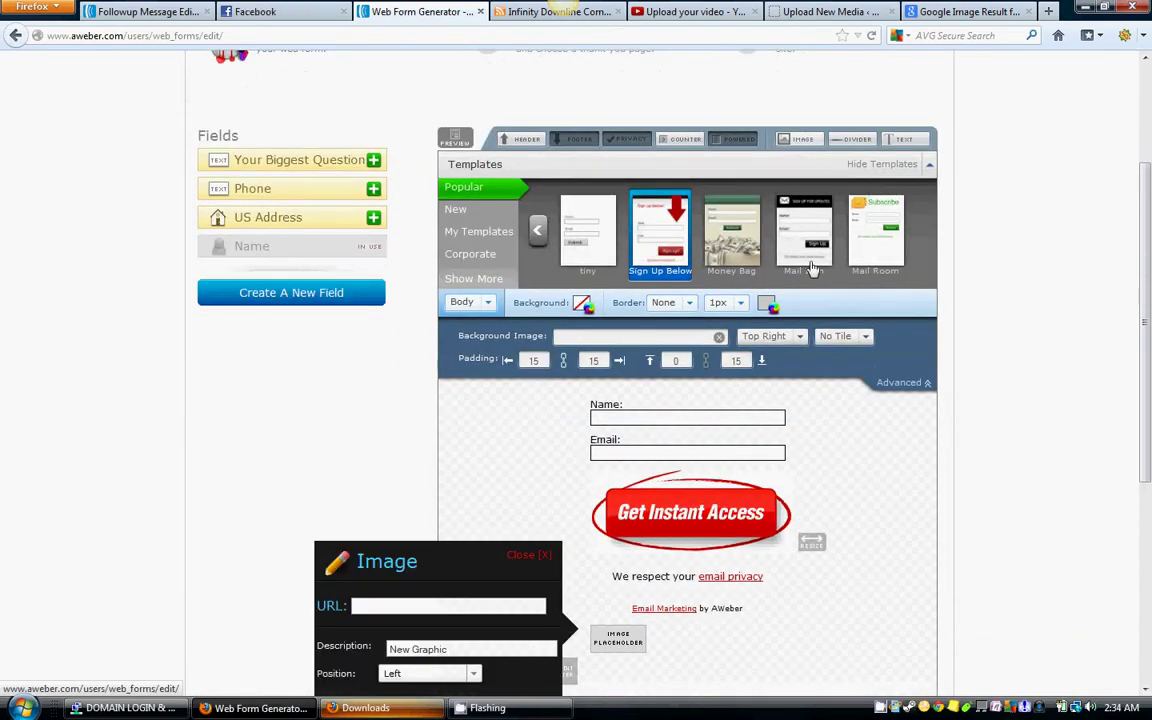
{"action": "scroll", "coordinate": [890, 393], "scroll_direction": "down", "scroll_amount": 4}
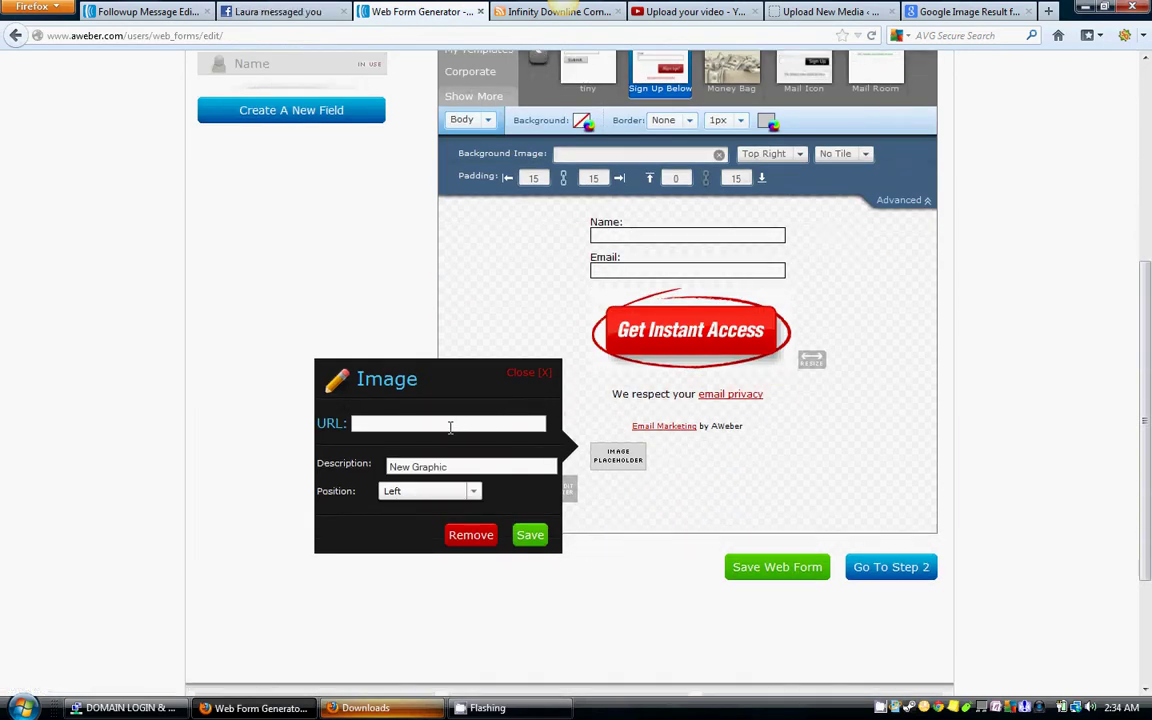
{"action": "left_click", "coordinate": [450, 424]}
- Check the example opt-in form on the compensation plan page, and open a fresh media upload page in the WordPress admin
{"action": "left_click", "coordinate": [560, 12]}
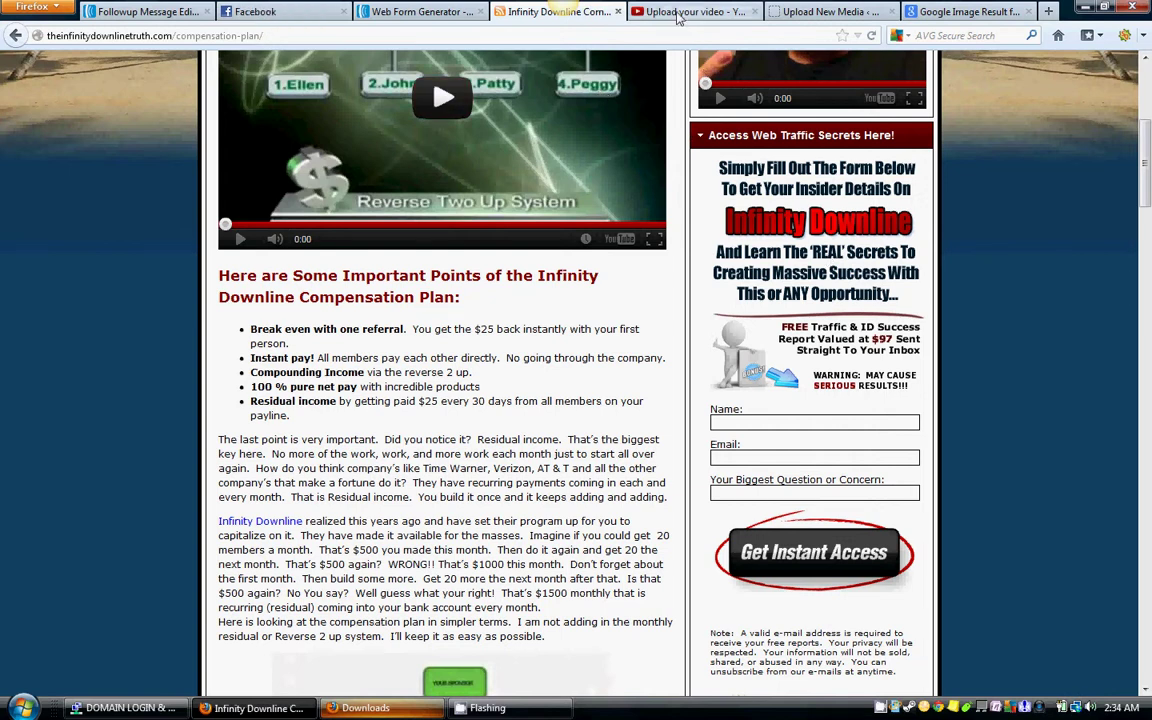
{"action": "left_click", "coordinate": [800, 11]}
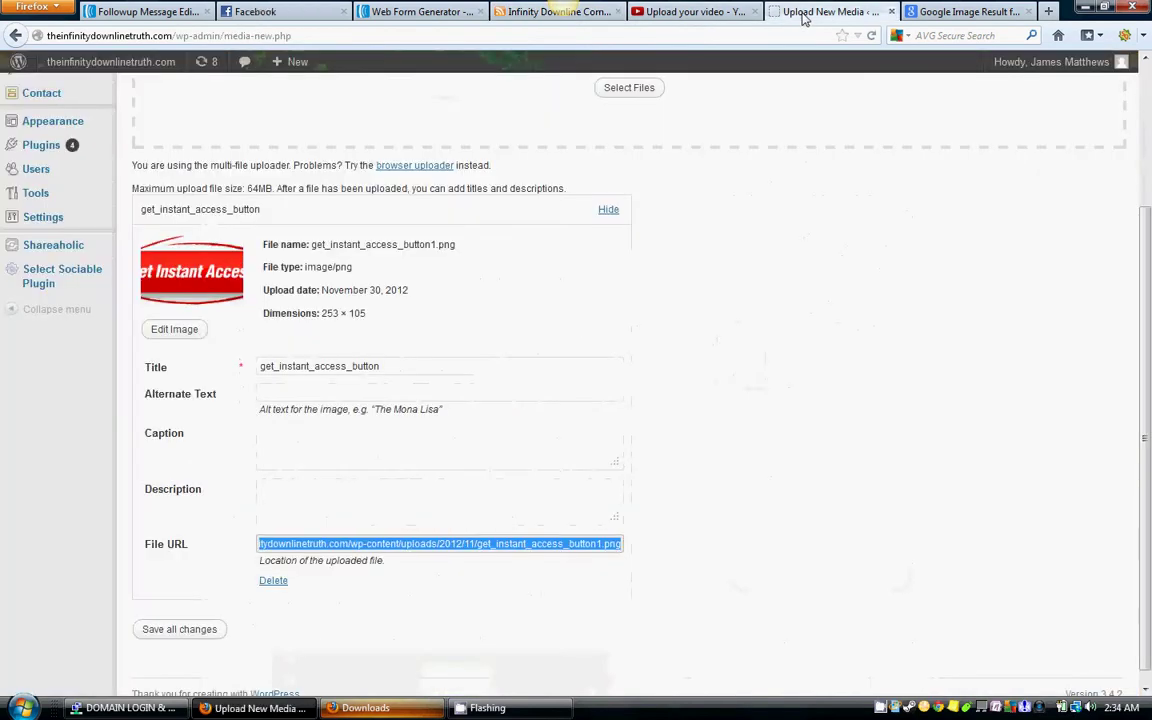
{"action": "scroll", "coordinate": [684, 240], "scroll_direction": "up", "scroll_amount": 3}
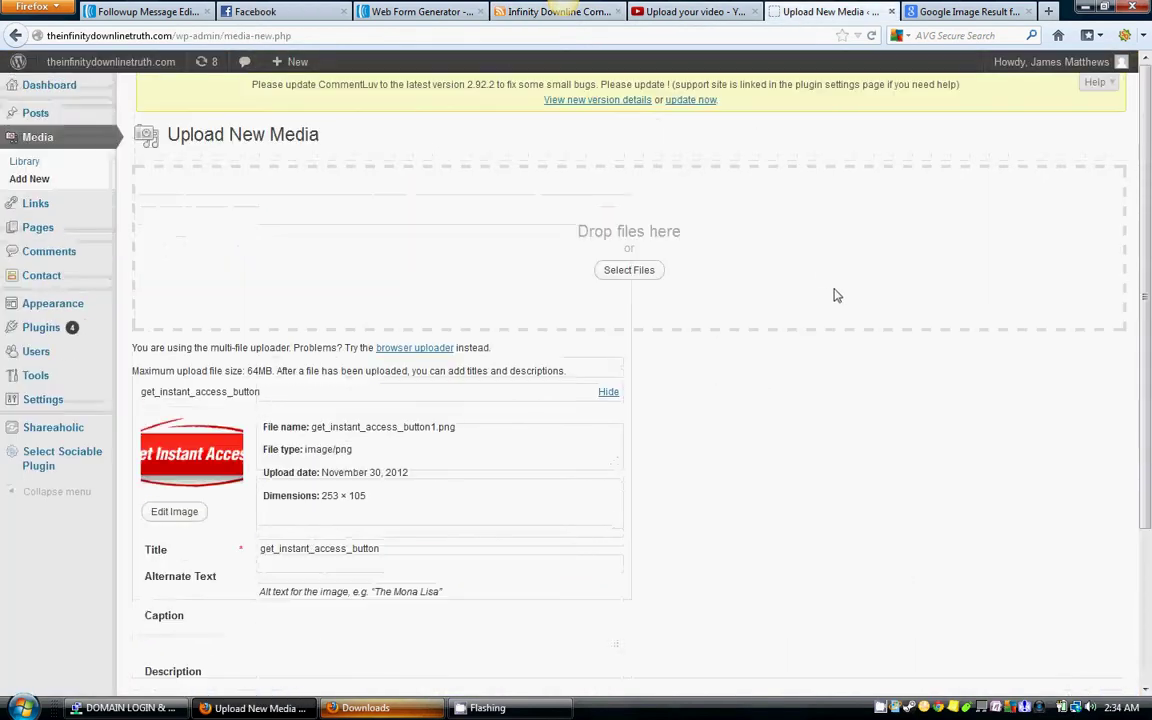
{"action": "left_click", "coordinate": [39, 139]}
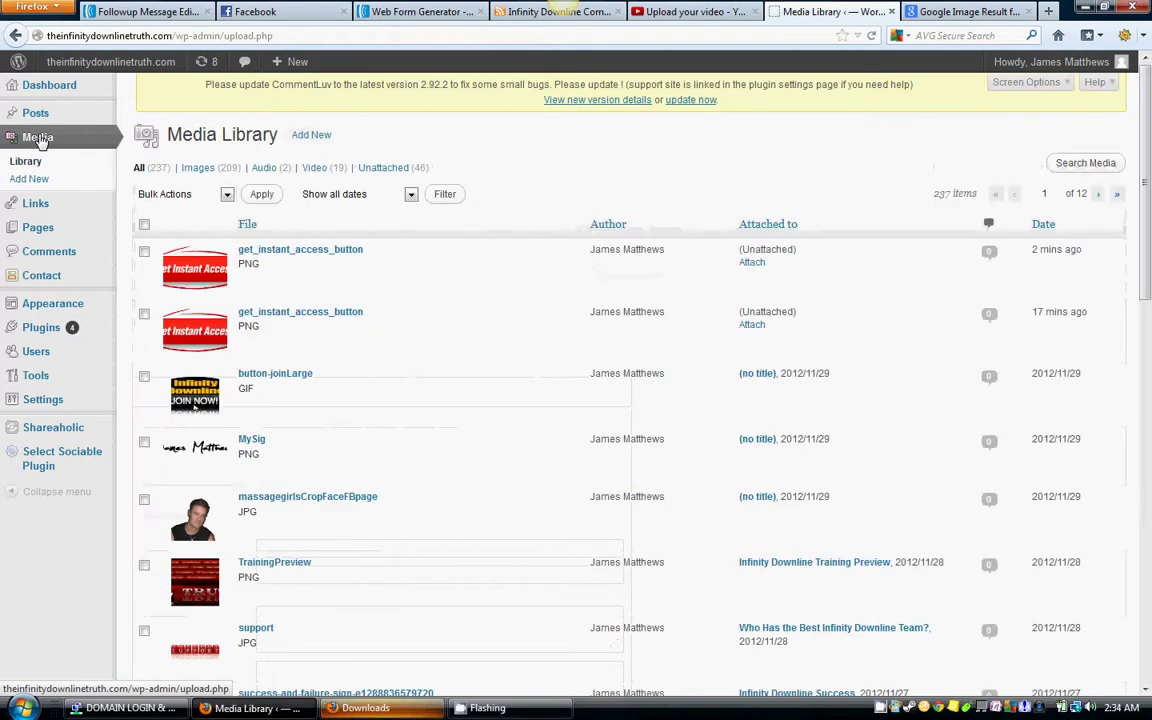
{"action": "left_click", "coordinate": [313, 137]}
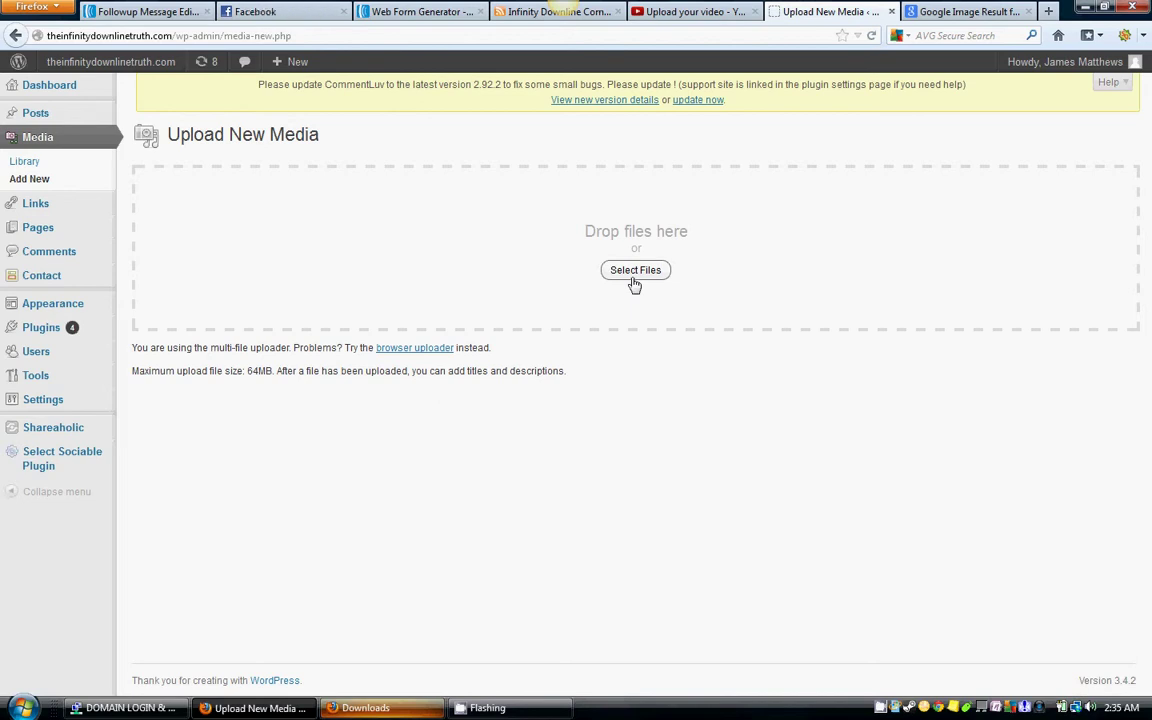
- Start selecting a file to upload and open the INFINITY DOWNLINE folder on the Desktop
{"action": "left_click", "coordinate": [634, 285]}
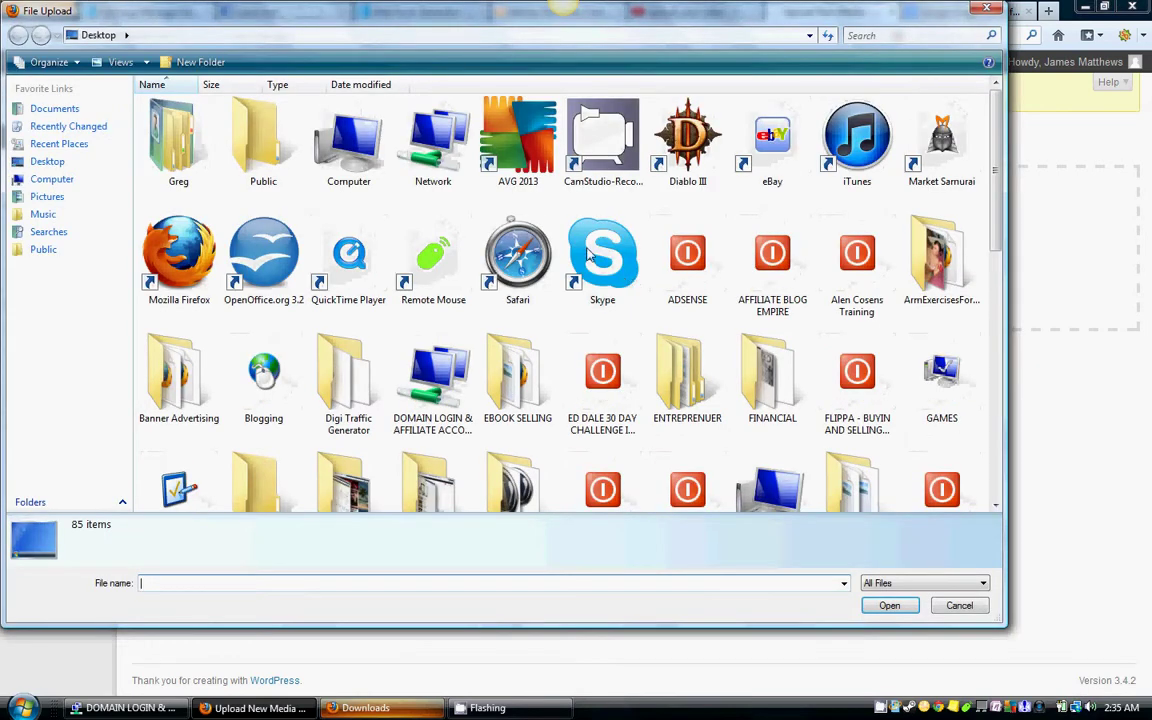
{"action": "left_click", "coordinate": [598, 252]}
{"action": "scroll", "coordinate": [590, 255], "scroll_direction": "down", "scroll_amount": 3}
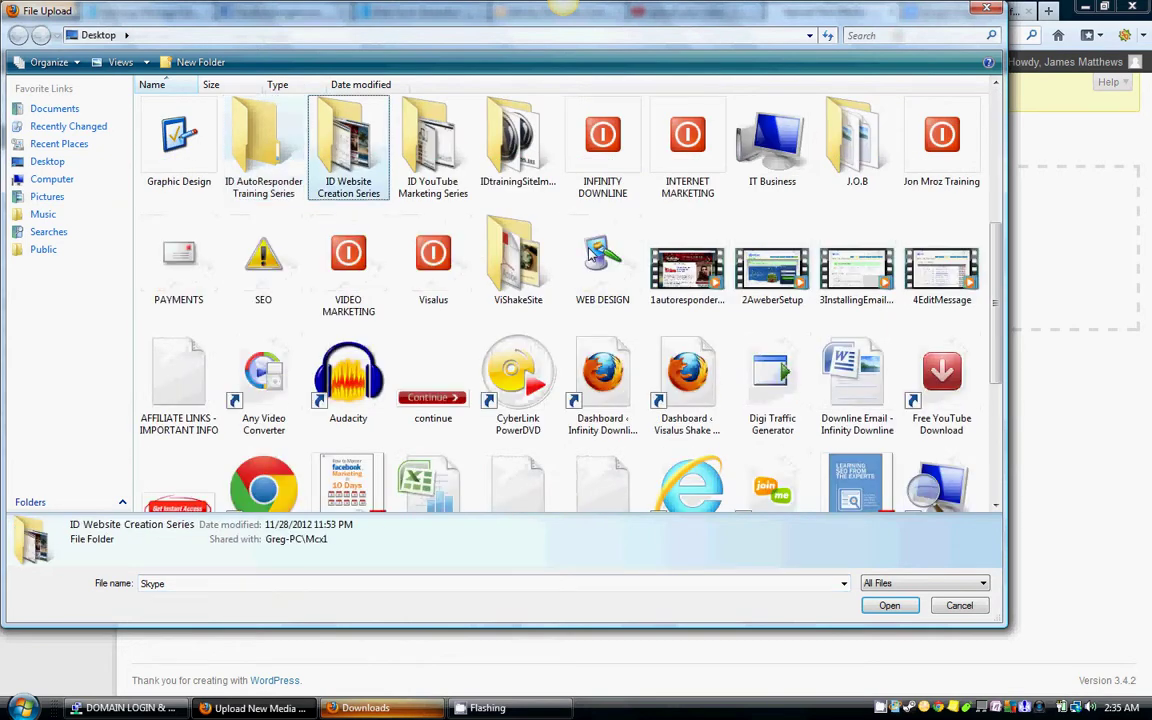
{"action": "double_click", "coordinate": [603, 140]}
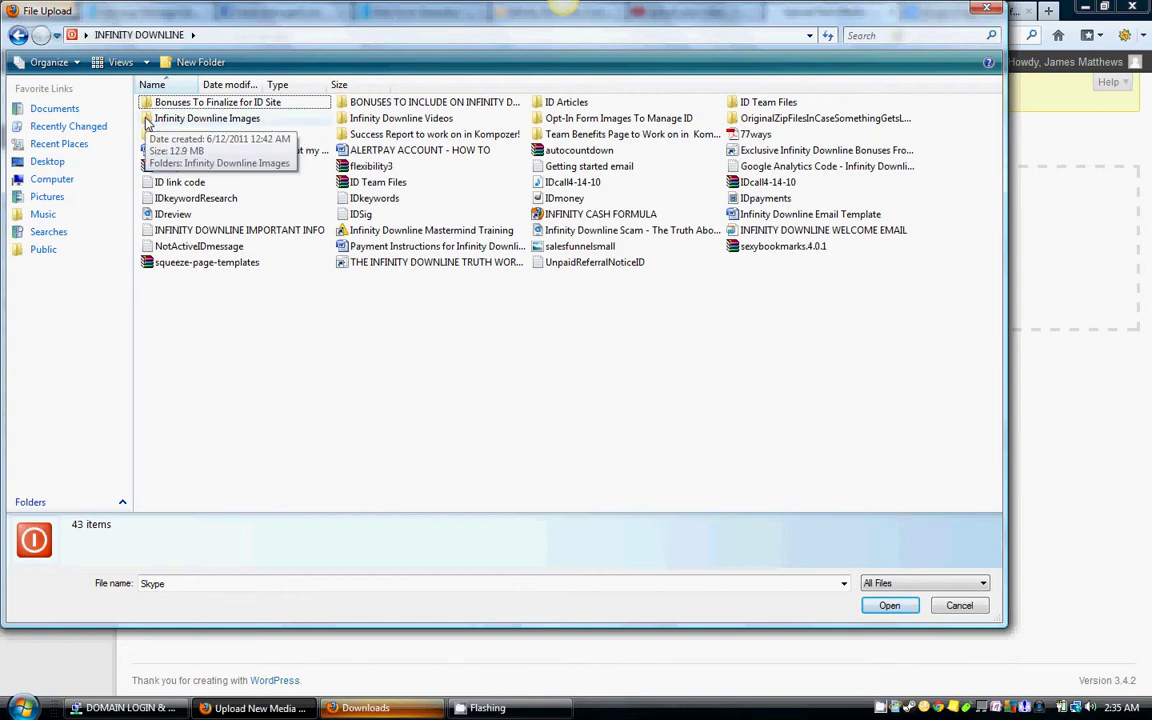
{"action": "double_click", "coordinate": [147, 119]}
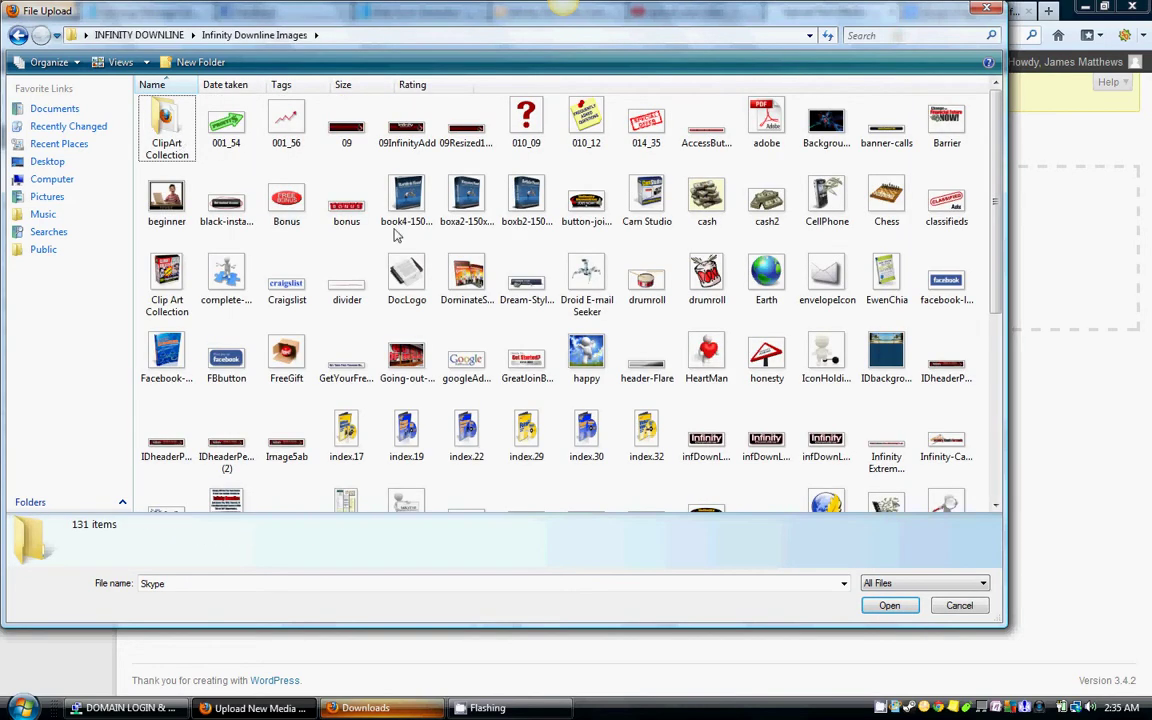
{"action": "scroll", "coordinate": [470, 215], "scroll_direction": "down", "scroll_amount": 4}
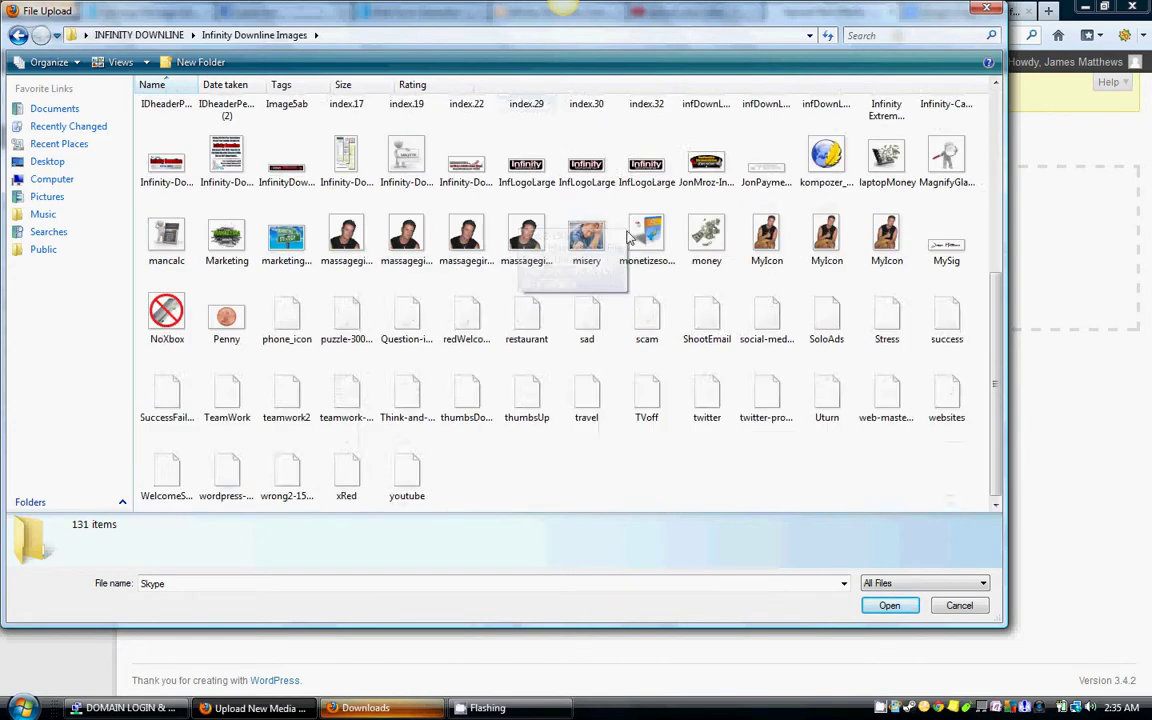
{"action": "scroll", "coordinate": [470, 215], "scroll_direction": "up", "scroll_amount": 4}
{"action": "left_click", "coordinate": [18, 35]}
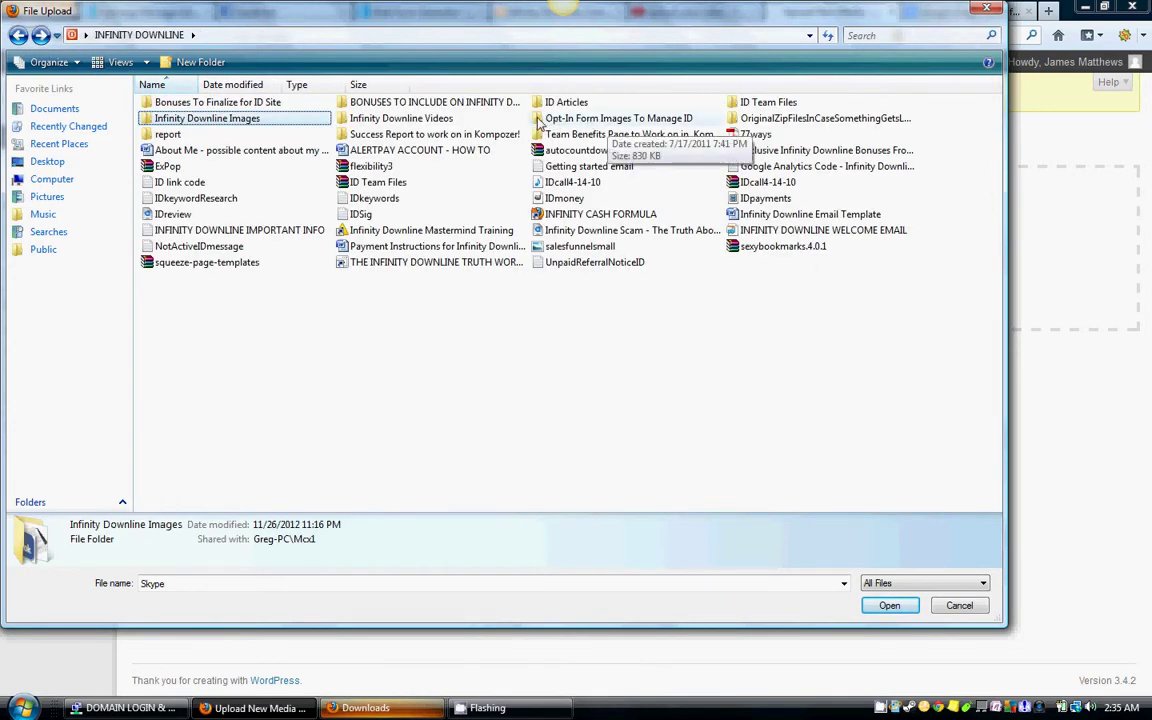
- Show the Opt-In Form Images To Manage ID folder as large icons and upload the IDOptInTrafficTestFinal image from it
{"action": "double_click", "coordinate": [560, 118]}
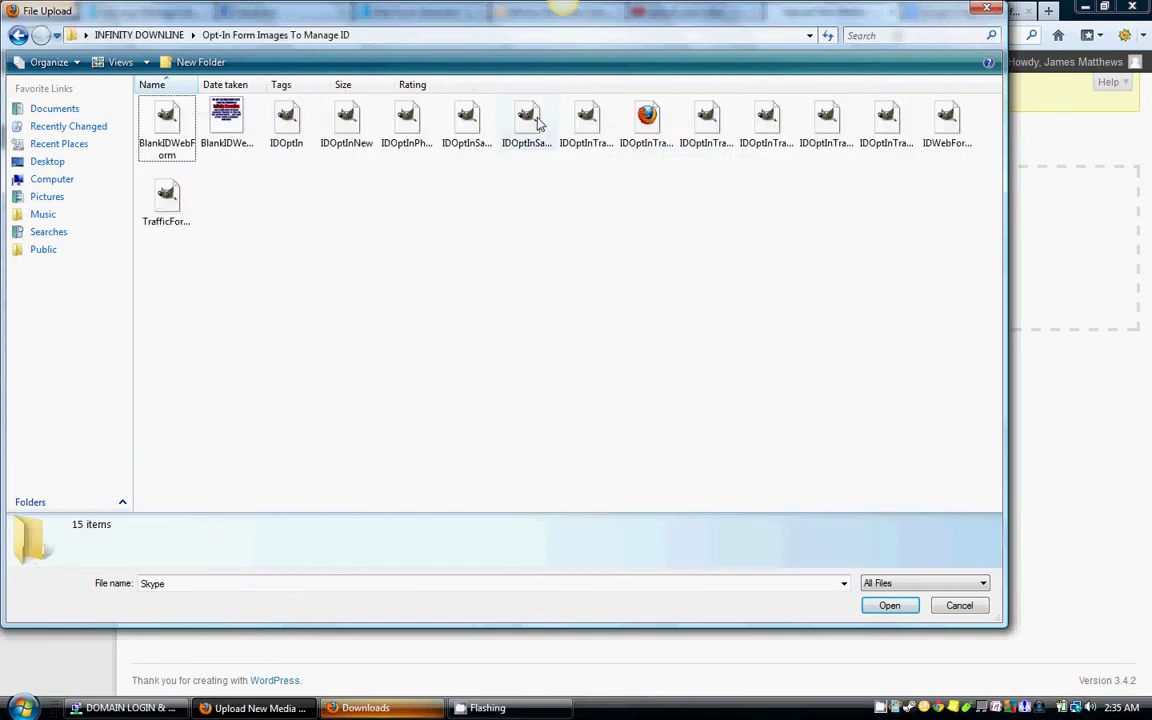
{"action": "left_click", "coordinate": [144, 62]}
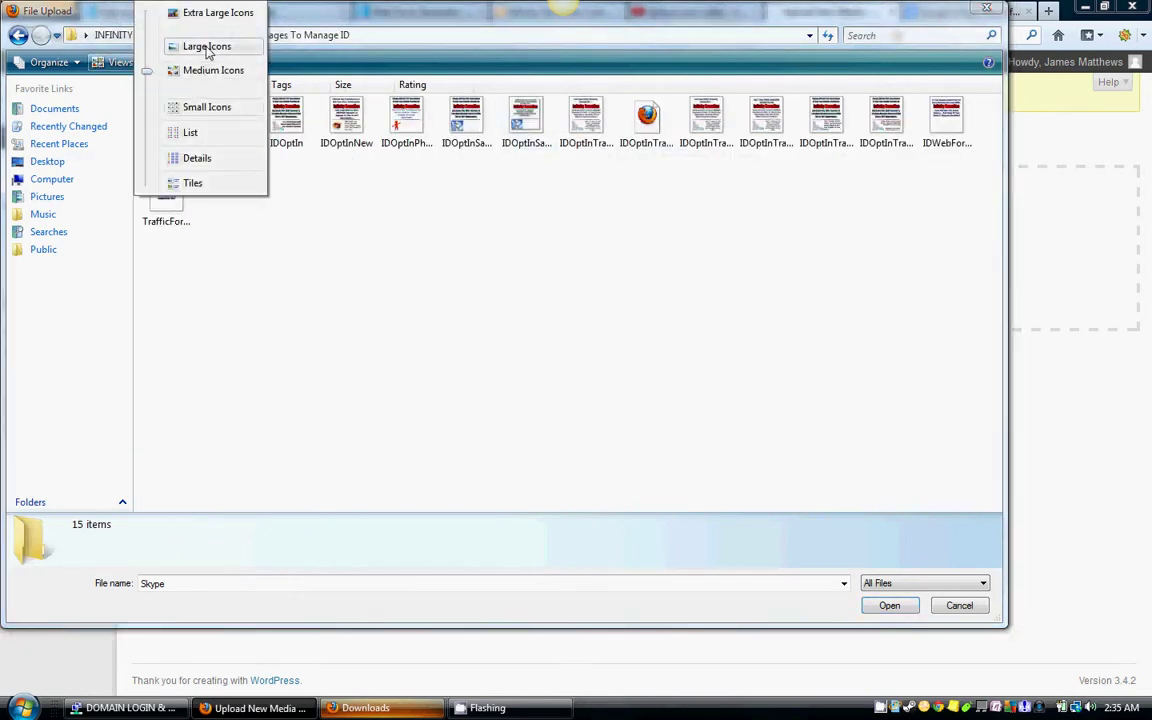
{"action": "left_click", "coordinate": [205, 46]}
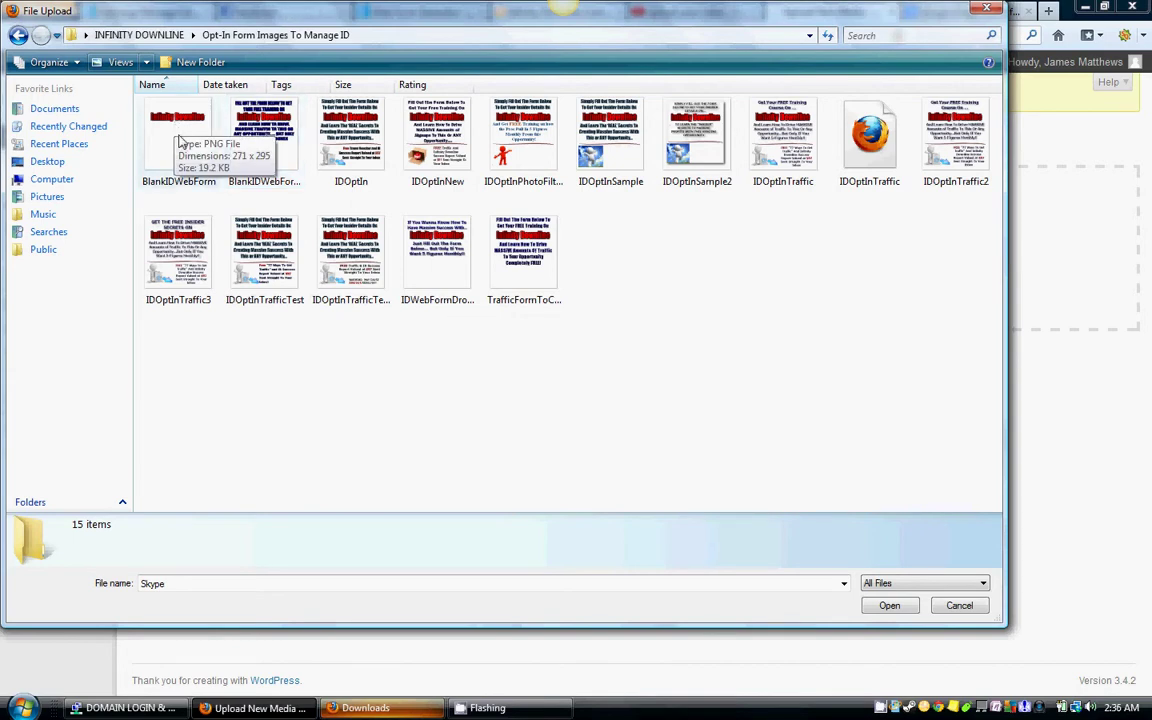
{"action": "left_click", "coordinate": [350, 245]}
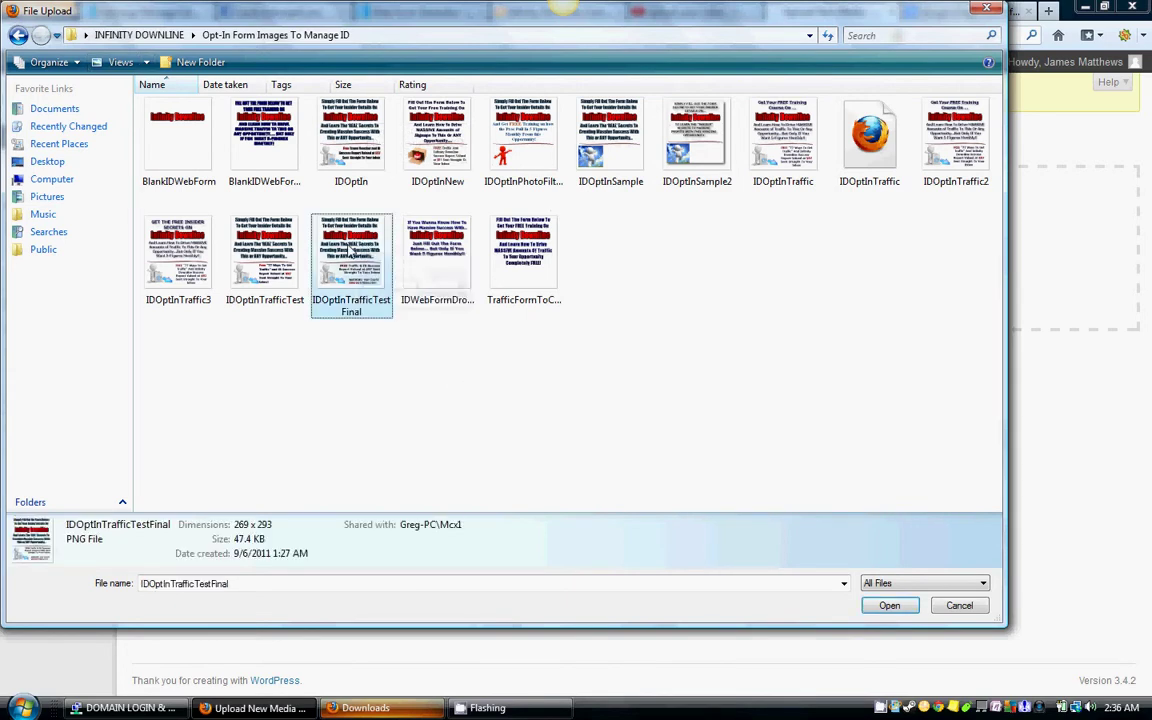
{"action": "left_click", "coordinate": [889, 605]}
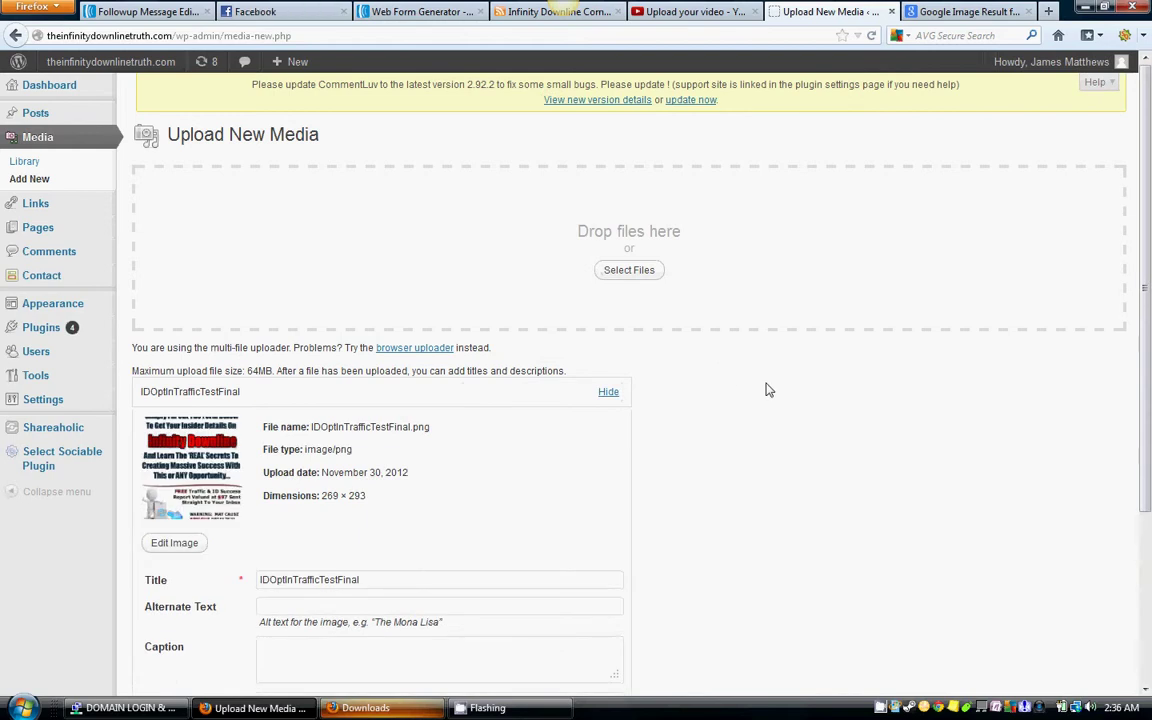
- Copy the full file URL of the uploaded IDOptInTrafficTestFinal.png
{"action": "scroll", "coordinate": [768, 390], "scroll_direction": "down", "scroll_amount": 4}
{"action": "scroll", "coordinate": [864, 422], "scroll_direction": "up", "scroll_amount": 4}
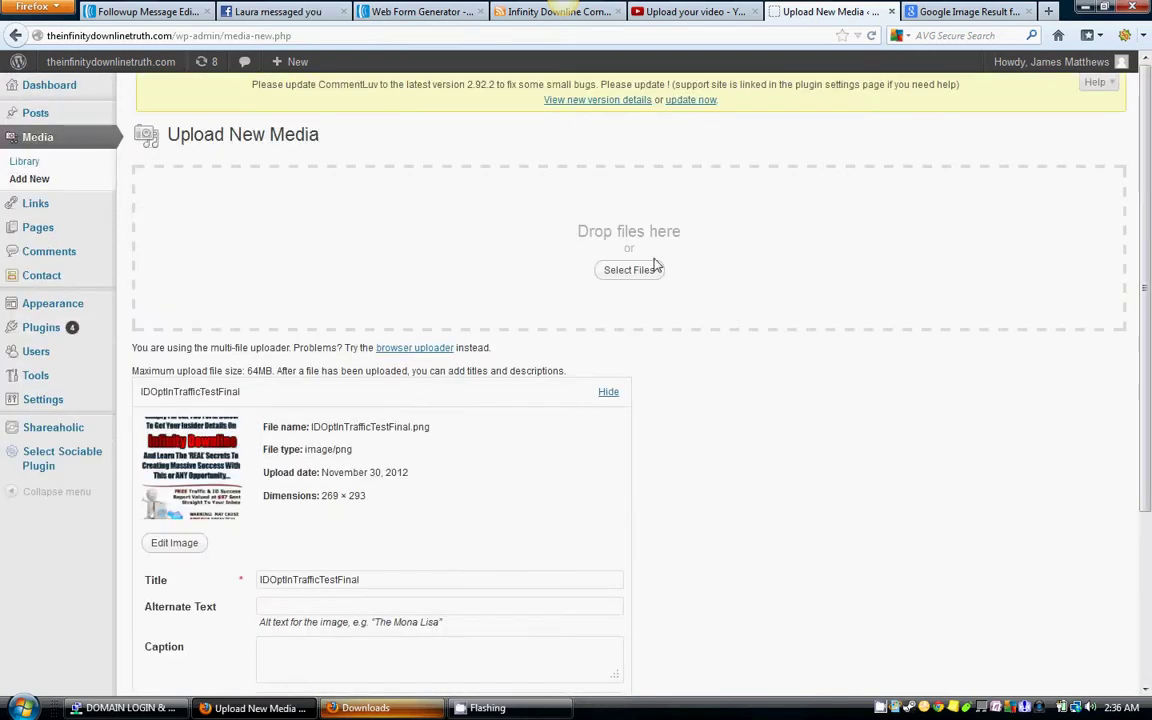
{"action": "scroll", "coordinate": [776, 391], "scroll_direction": "down", "scroll_amount": 4}
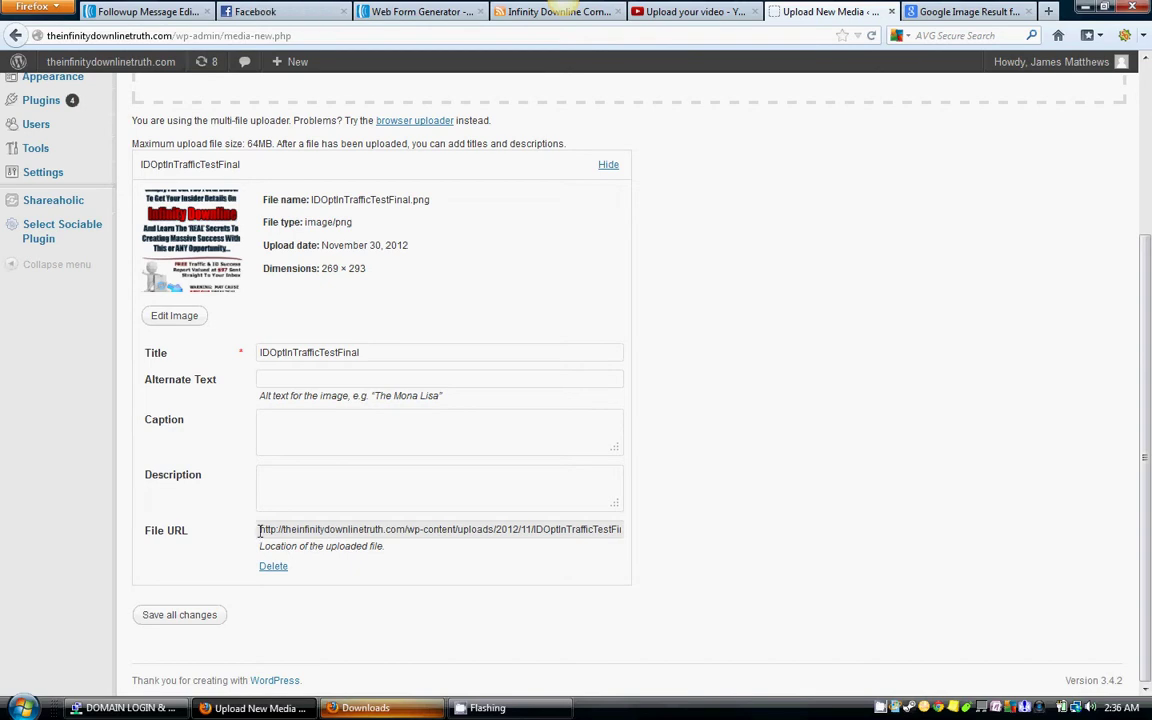
{"action": "left_click_drag", "start_coordinate": [258, 530], "coordinate": [641, 542]}
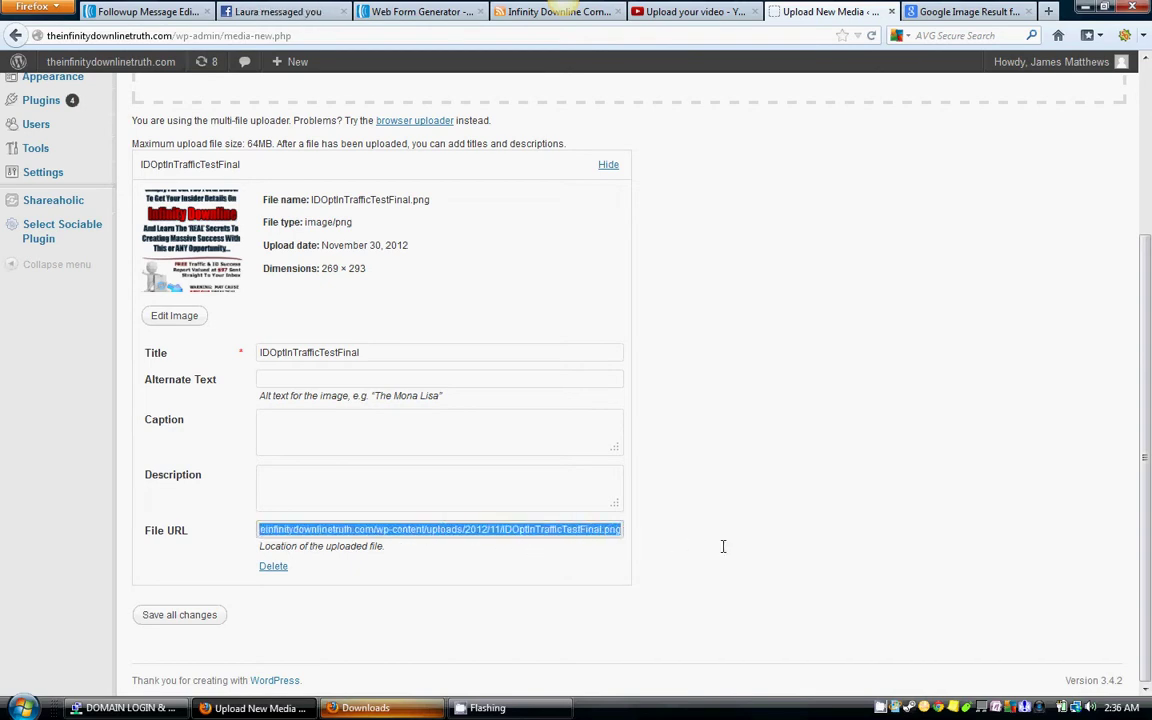
{"action": "right_click", "coordinate": [545, 533]}
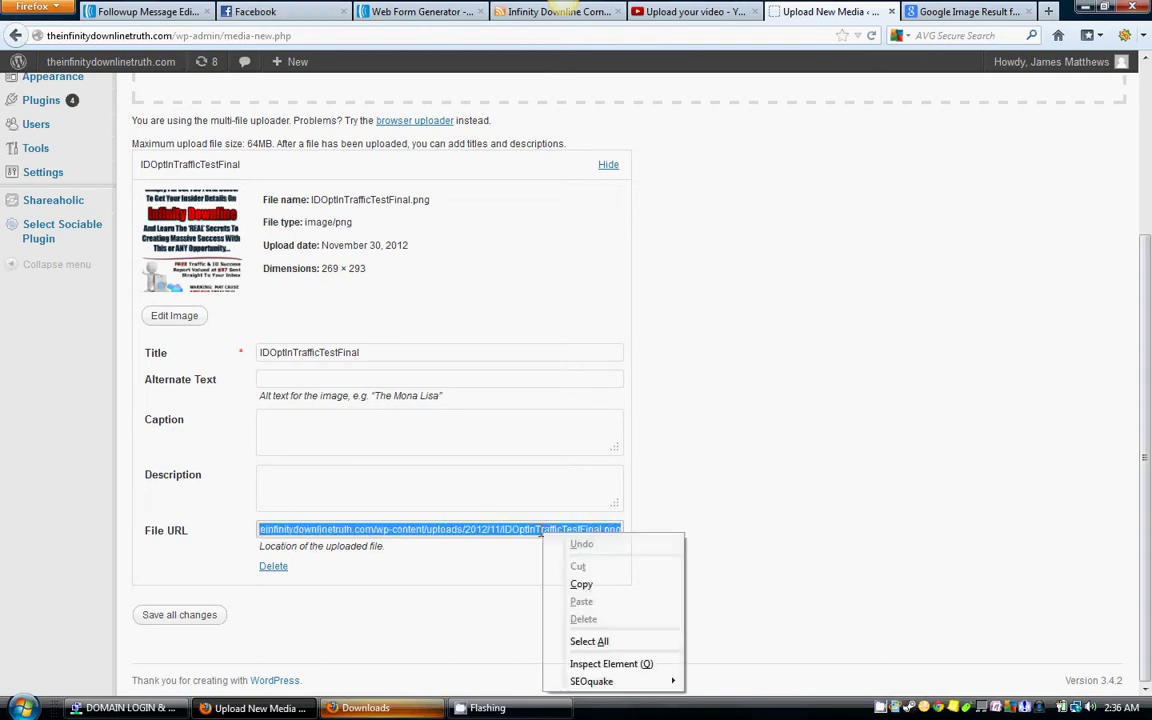
{"action": "left_click", "coordinate": [595, 587]}
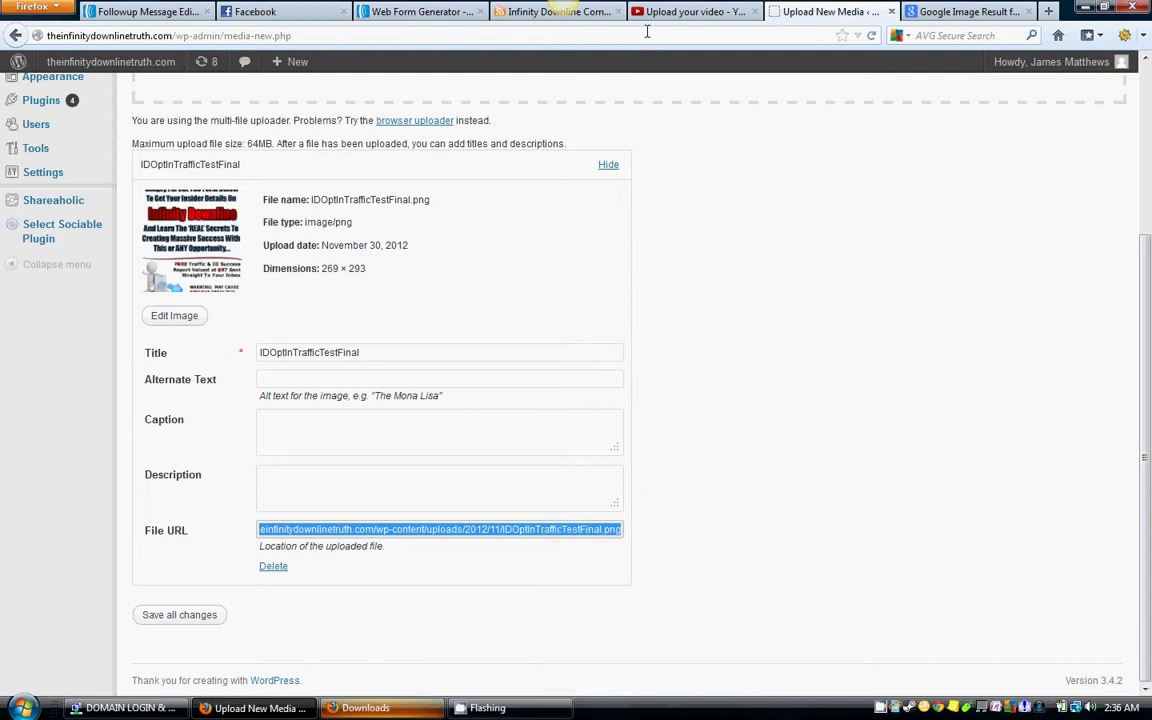
- Return to the AWeber web form and paste the copied file URL as the new image's URL
{"action": "left_click", "coordinate": [386, 12]}
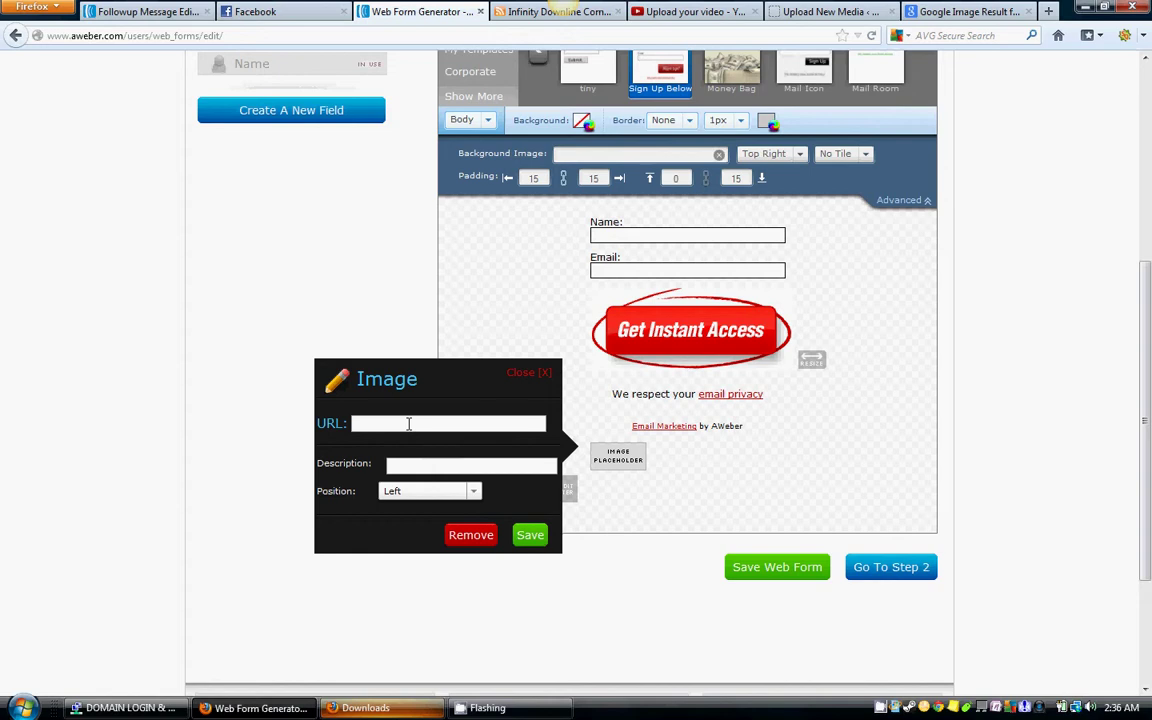
{"action": "left_click", "coordinate": [409, 423]}
{"action": "scroll", "coordinate": [965, 270], "scroll_direction": "up", "scroll_amount": 3}
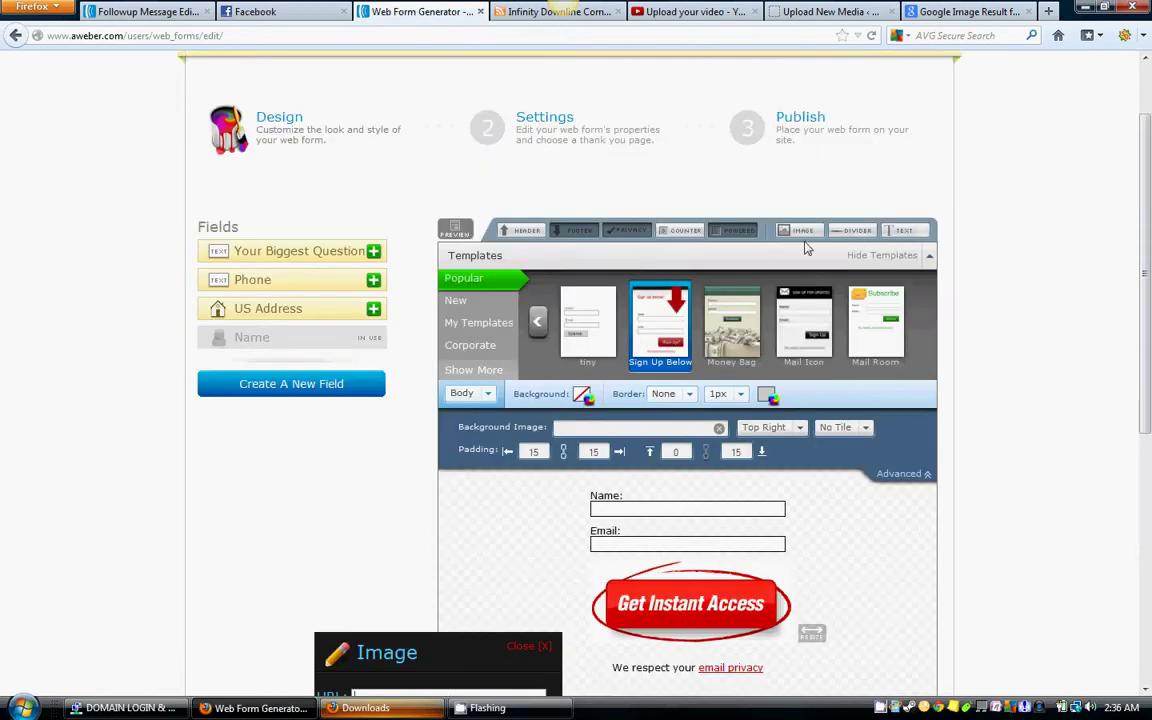
{"action": "scroll", "coordinate": [975, 290], "scroll_direction": "down", "scroll_amount": 4}
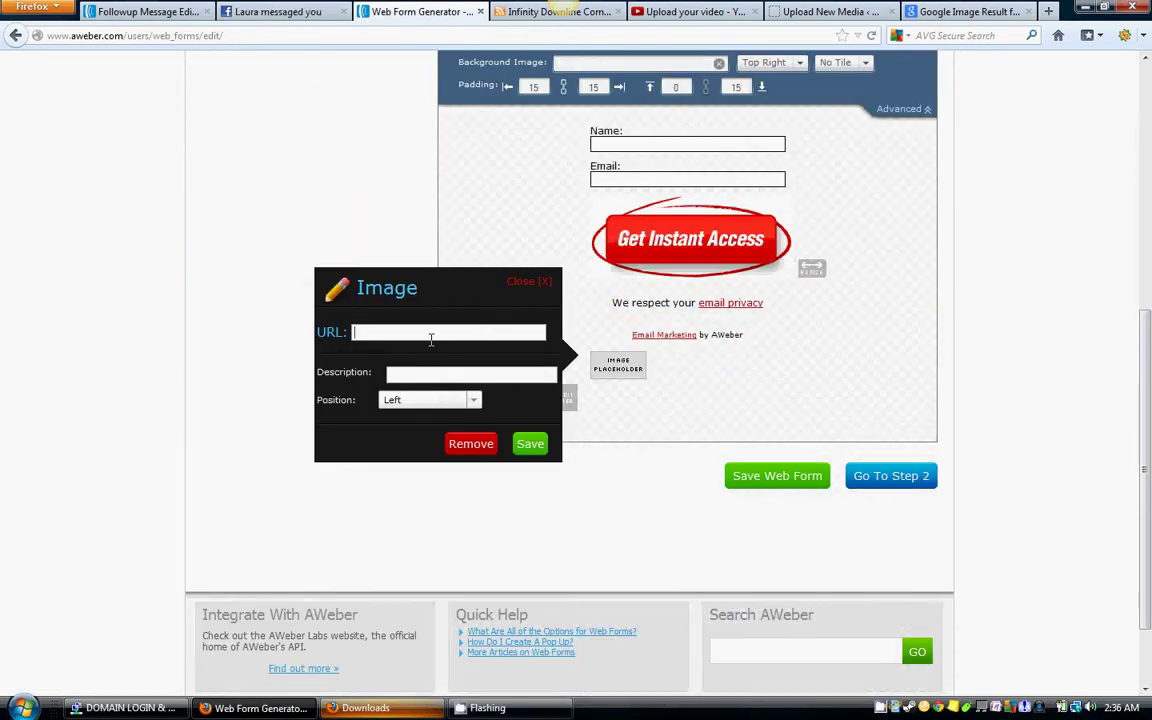
{"action": "right_click", "coordinate": [433, 340]}
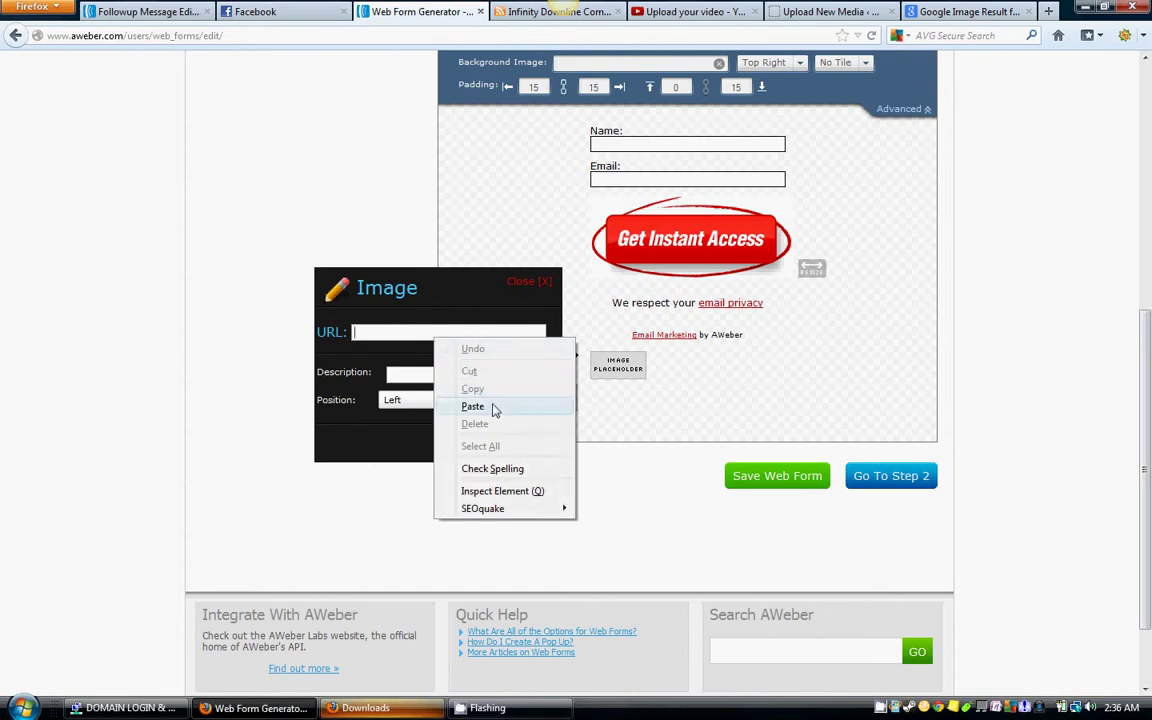
{"action": "left_click", "coordinate": [493, 406]}
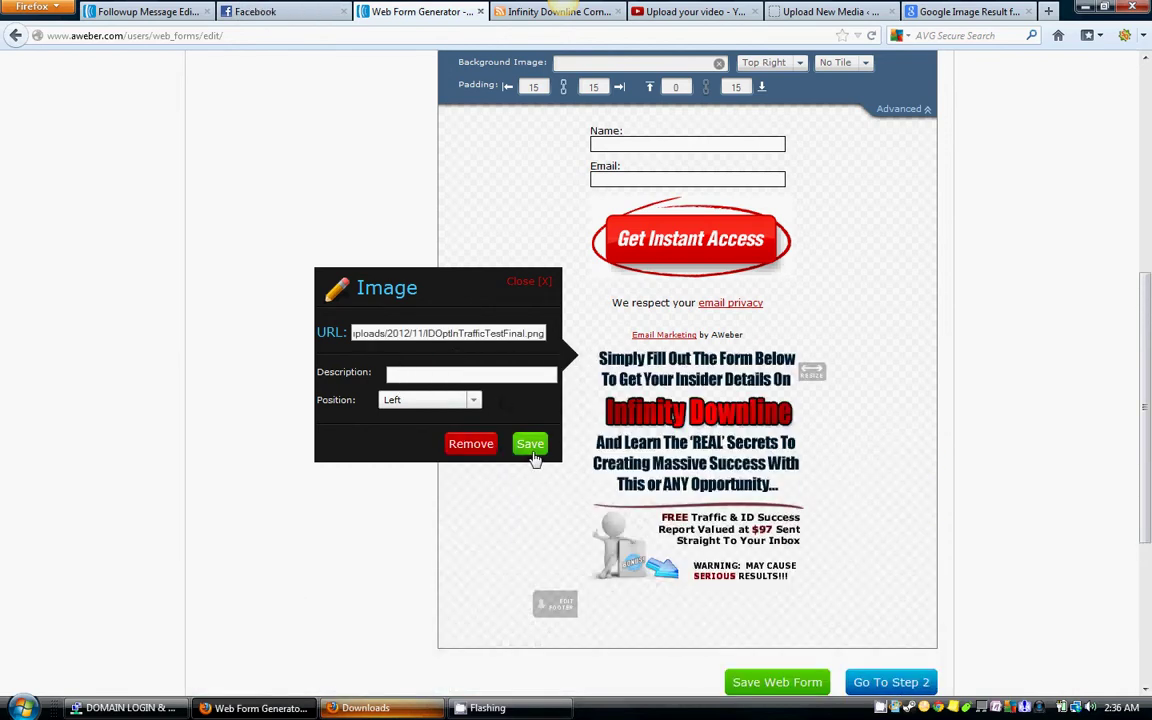
- Set the new image's position to Center and save the image settings
{"action": "left_click", "coordinate": [476, 402]}
{"action": "left_click", "coordinate": [382, 424]}
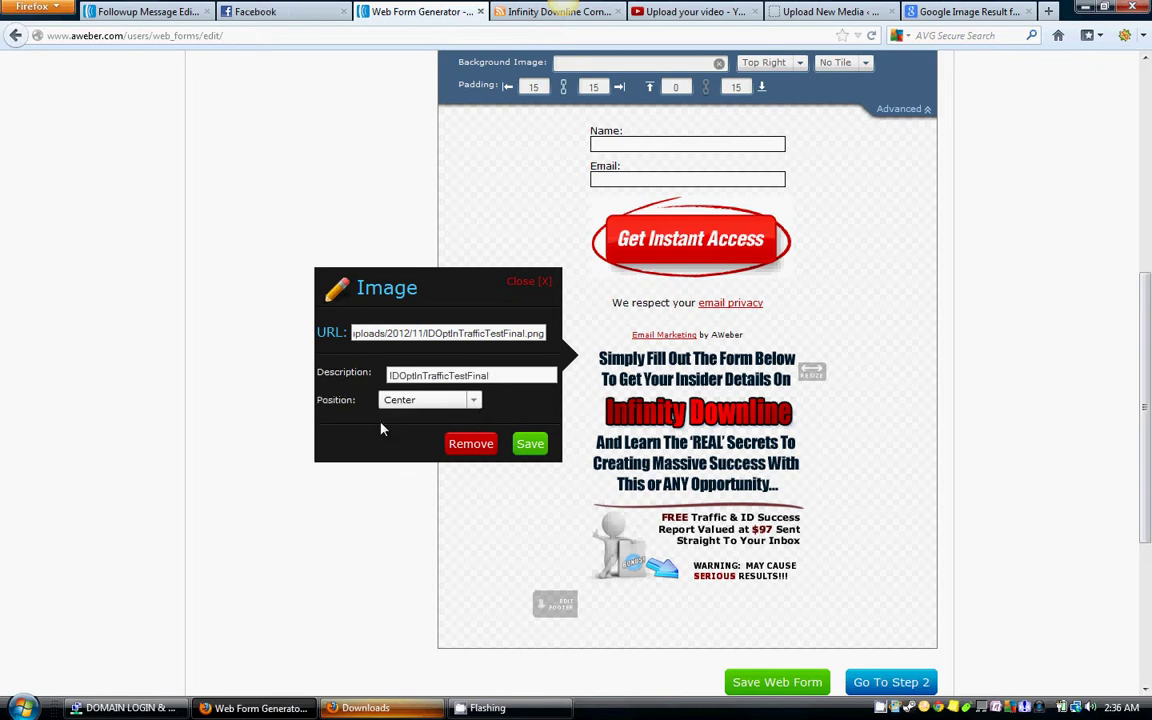
{"action": "left_click", "coordinate": [529, 443]}
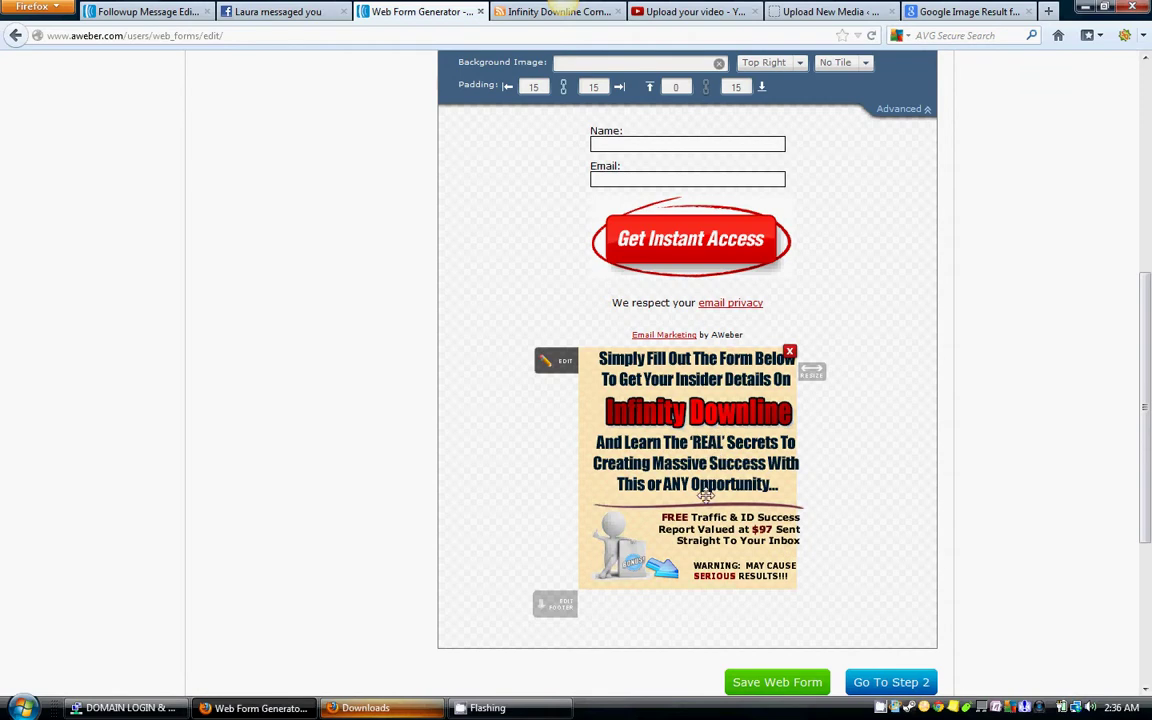
- Move the Infinity Downline image from below the form's footer text to above the Name field and review the layout
{"action": "left_click_drag", "start_coordinate": [634, 420], "coordinate": [677, 283]}
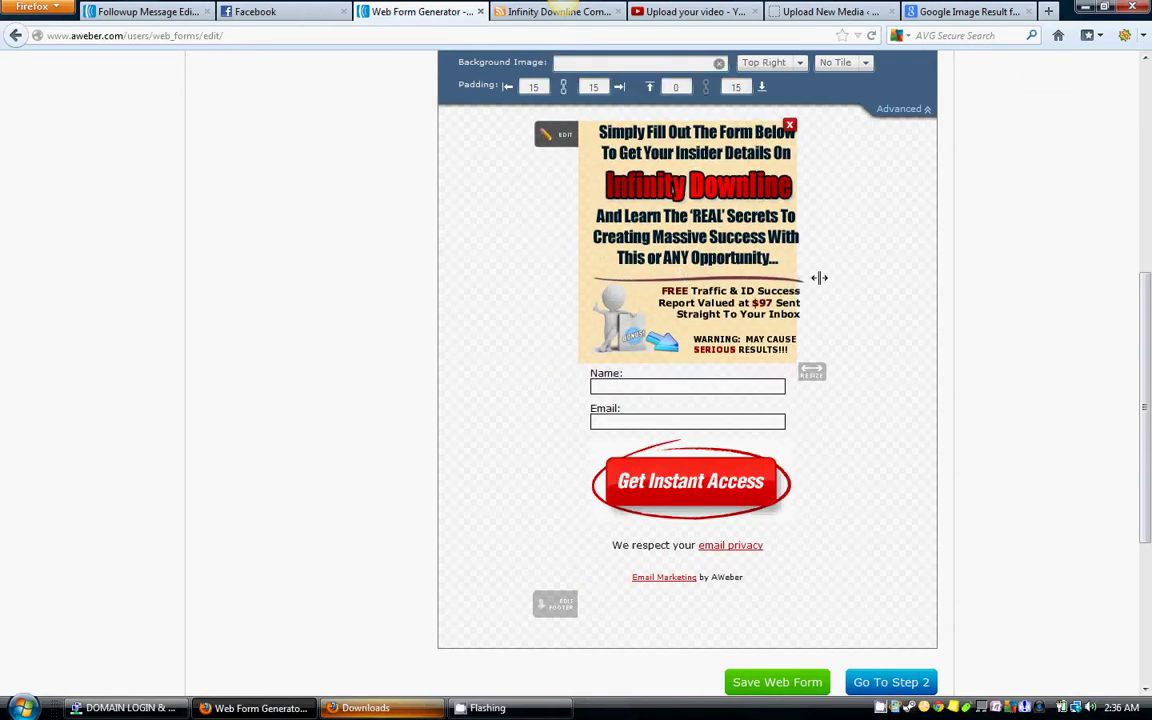
{"action": "scroll", "coordinate": [872, 303], "scroll_direction": "down", "scroll_amount": 3}
{"action": "scroll", "coordinate": [880, 298], "scroll_direction": "up", "scroll_amount": 3}
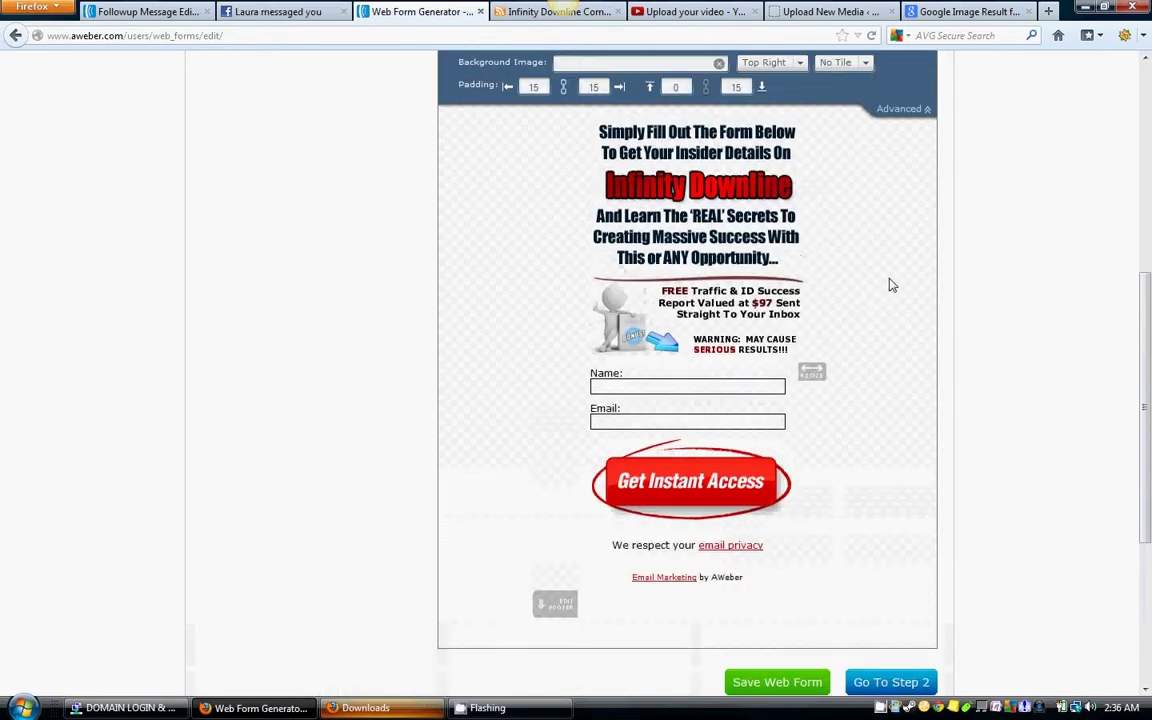
{"action": "scroll", "coordinate": [890, 286], "scroll_direction": "up", "scroll_amount": 3}
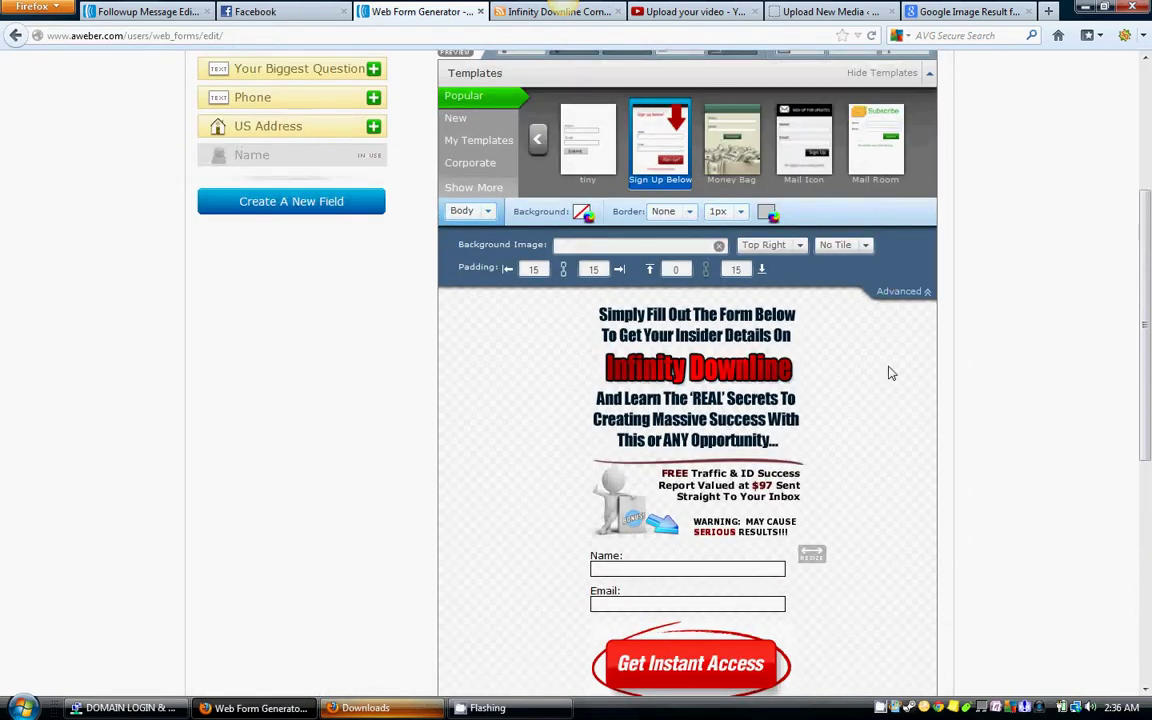
- Review the form layout down to the footer and collapse the advanced body settings
{"action": "scroll", "coordinate": [897, 436], "scroll_direction": "down", "scroll_amount": 2}
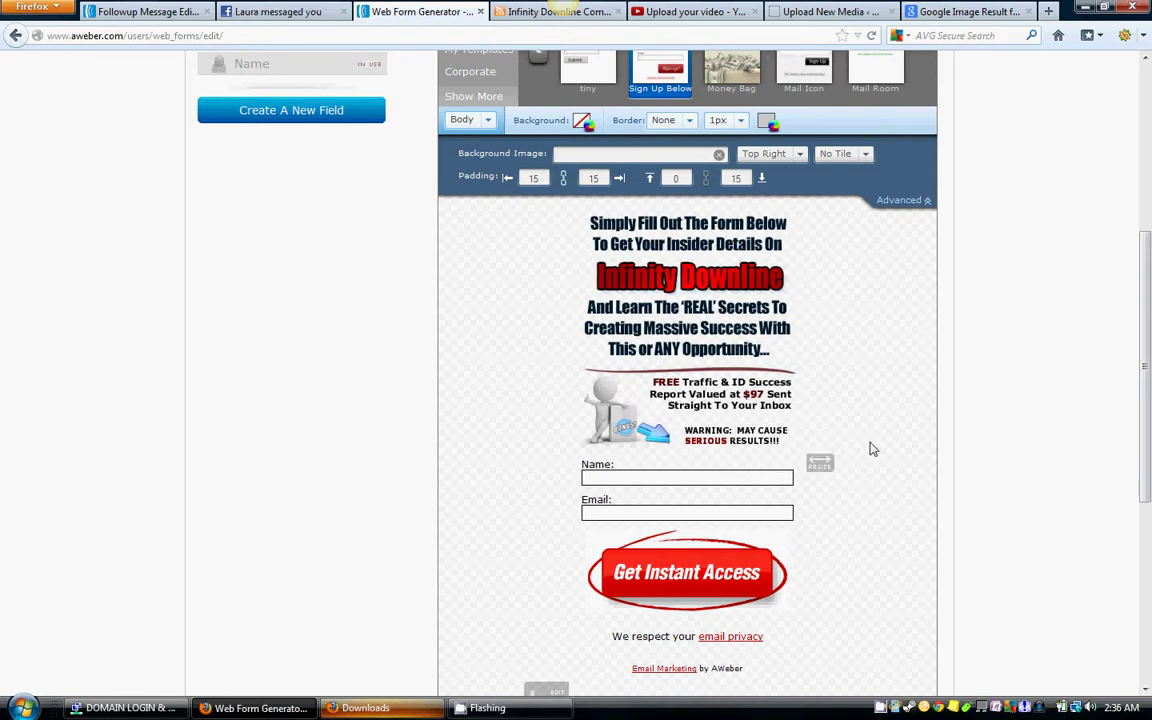
{"action": "scroll", "coordinate": [900, 410], "scroll_direction": "down", "scroll_amount": 2}
{"action": "scroll", "coordinate": [903, 405], "scroll_direction": "down", "scroll_amount": 2}
{"action": "mouse_move", "coordinate": [758, 476]}
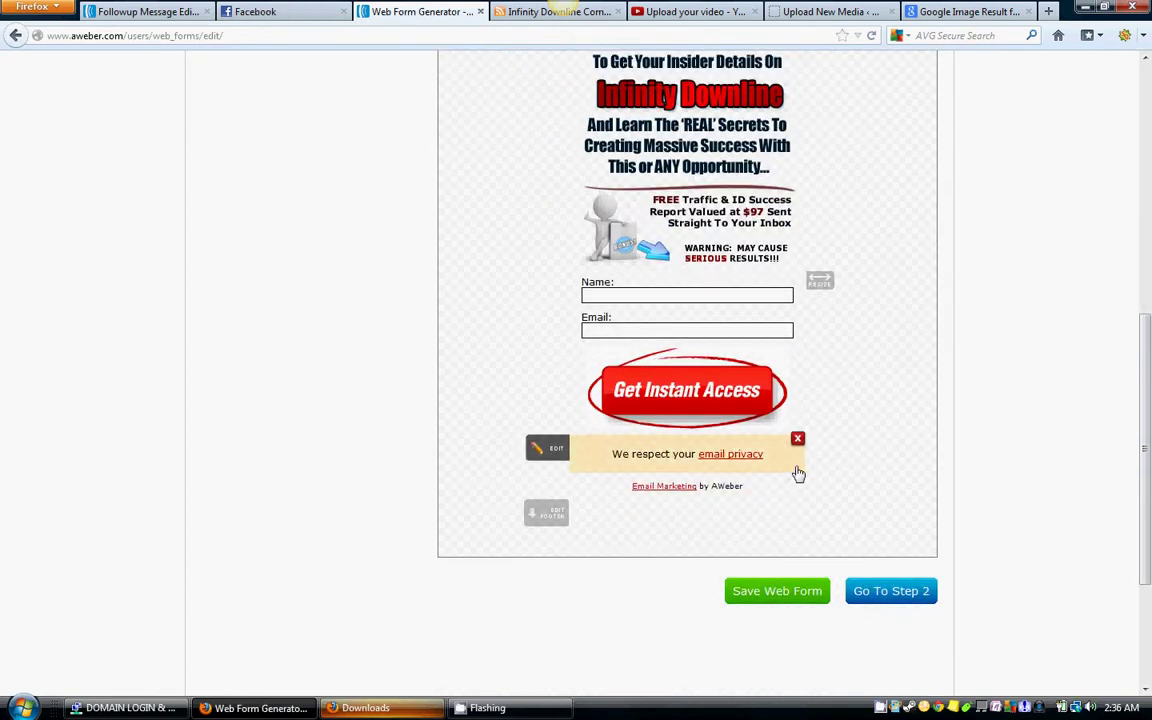
{"action": "scroll", "coordinate": [886, 410], "scroll_direction": "up", "scroll_amount": 4}
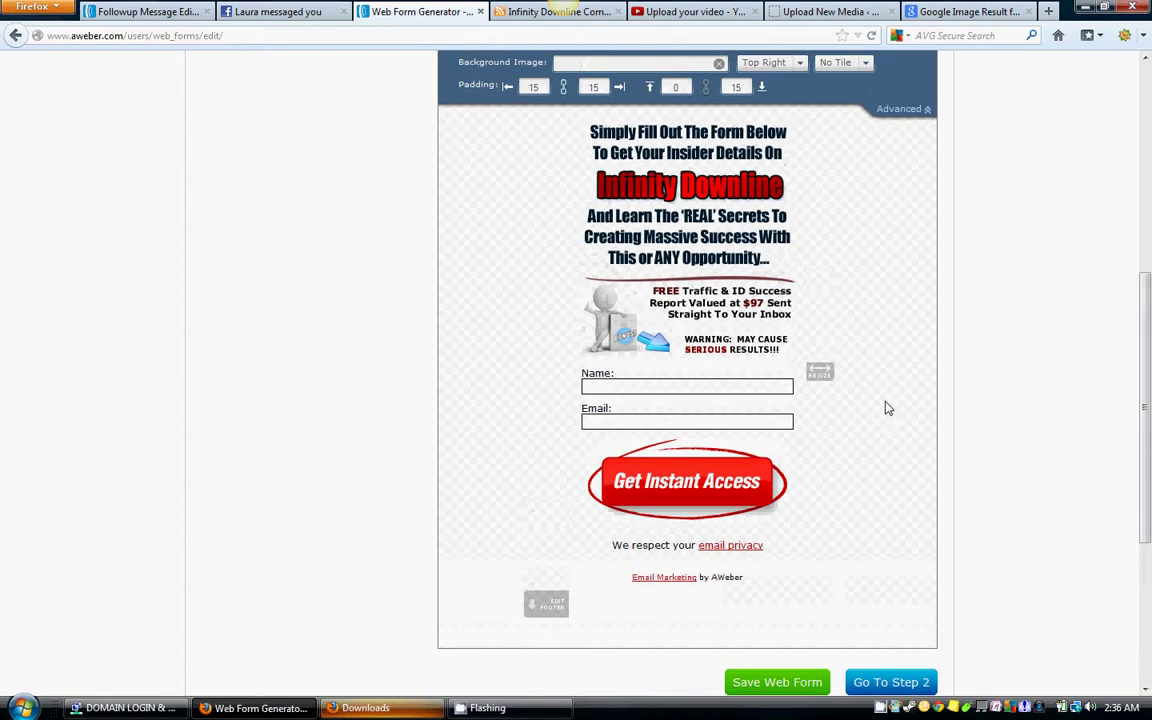
{"action": "scroll", "coordinate": [884, 408], "scroll_direction": "up", "scroll_amount": 4}
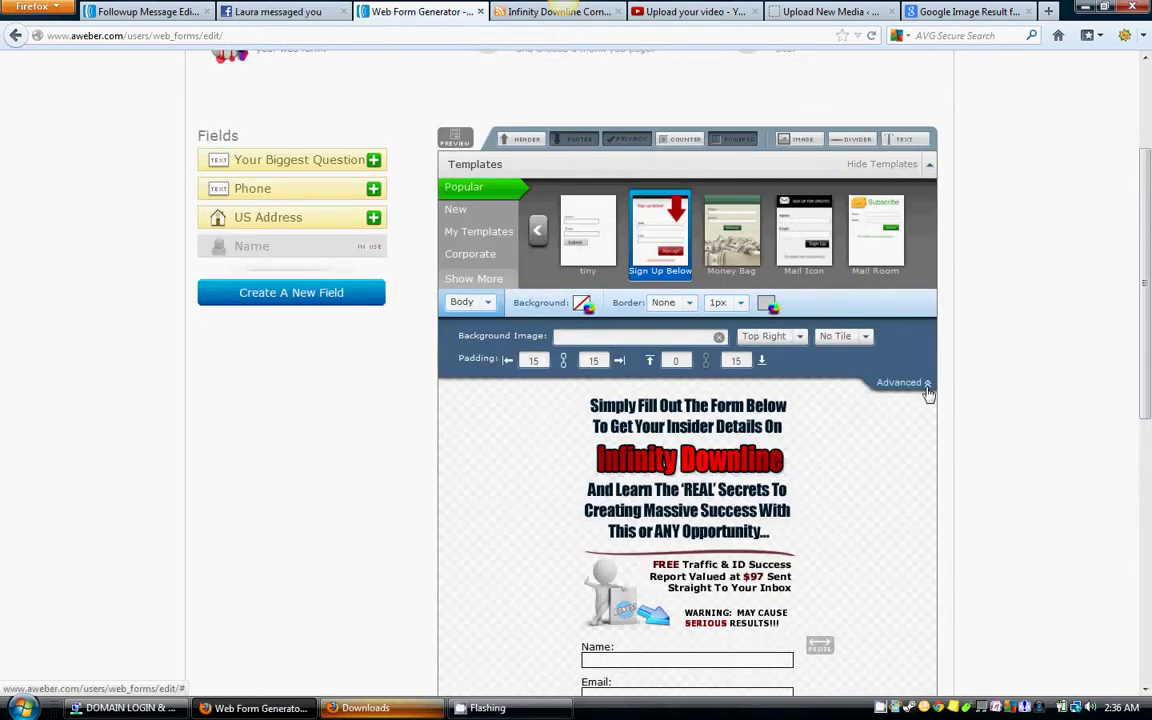
{"action": "left_click", "coordinate": [927, 389]}
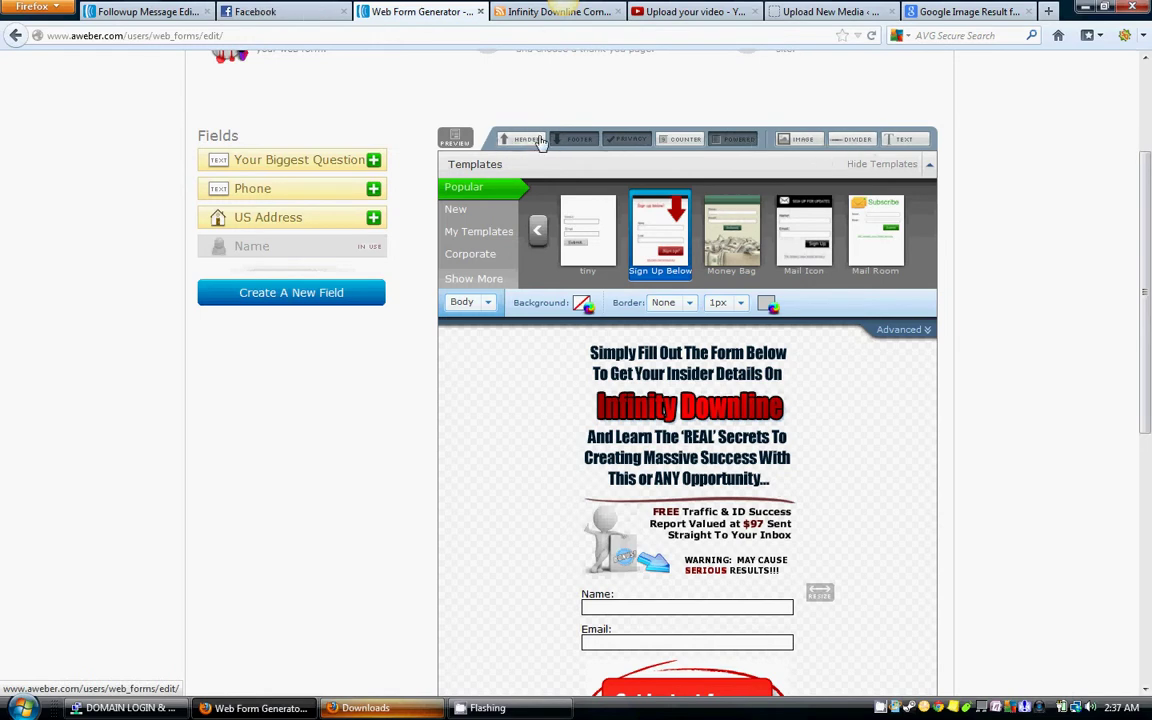
- Create a new custom field below Email and check the question field on the live compensation plan page for reference
{"action": "scroll", "coordinate": [910, 408], "scroll_direction": "down", "scroll_amount": 5}
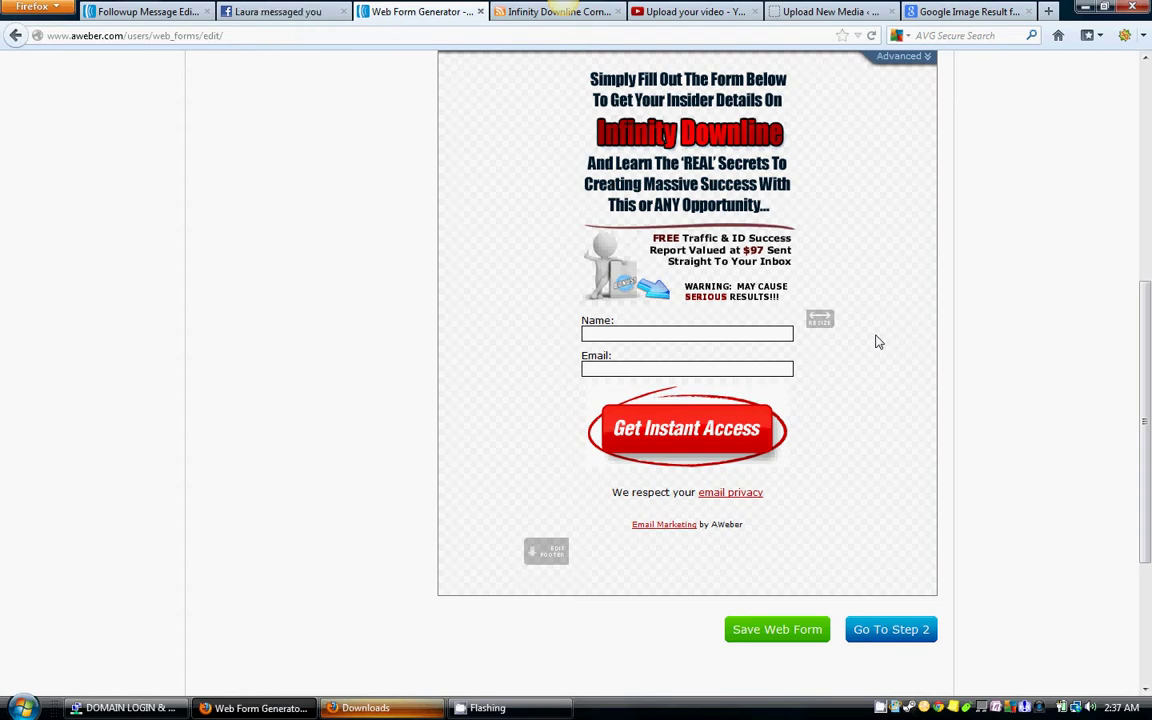
{"action": "scroll", "coordinate": [876, 342], "scroll_direction": "up", "scroll_amount": 3}
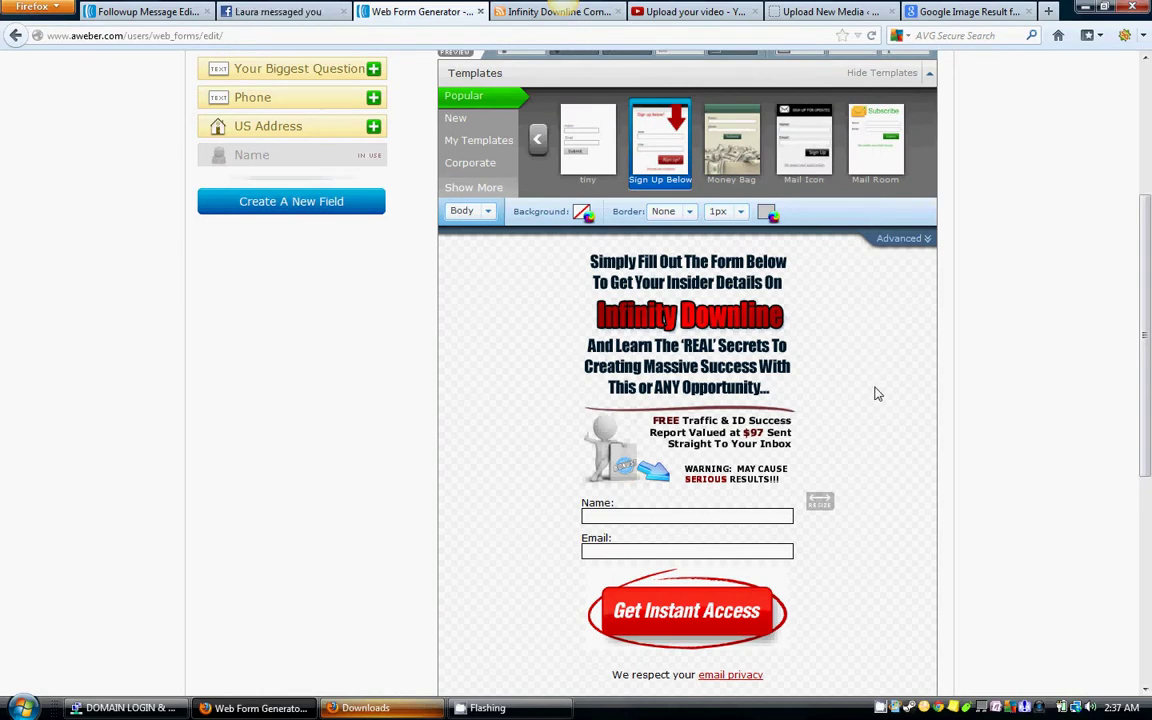
{"action": "scroll", "coordinate": [877, 394], "scroll_direction": "up", "scroll_amount": 4}
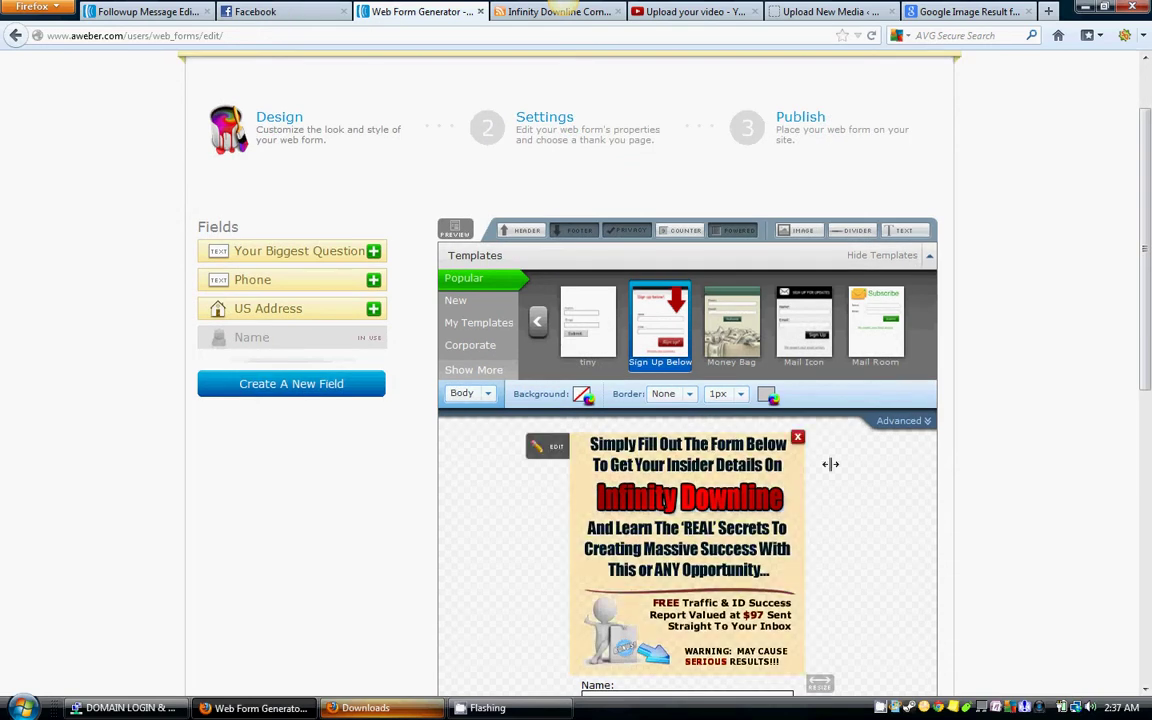
{"action": "scroll", "coordinate": [882, 475], "scroll_direction": "down", "scroll_amount": 1}
{"action": "scroll", "coordinate": [882, 475], "scroll_direction": "down", "scroll_amount": 1}
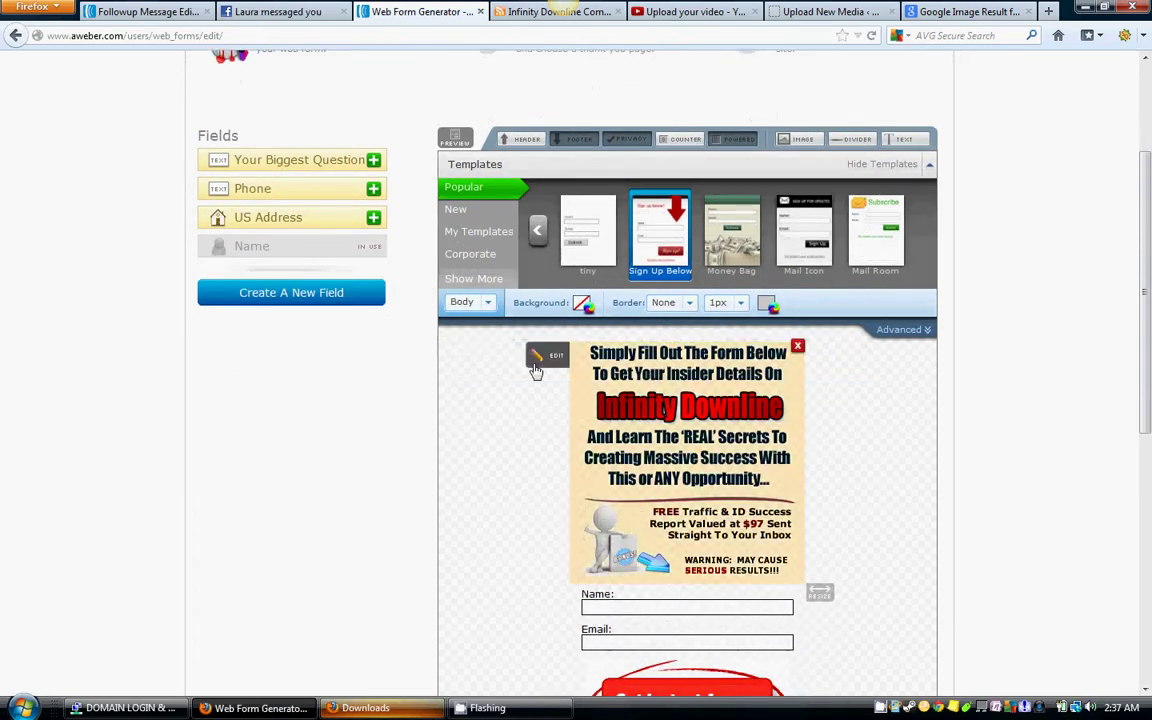
{"action": "left_click", "coordinate": [307, 295]}
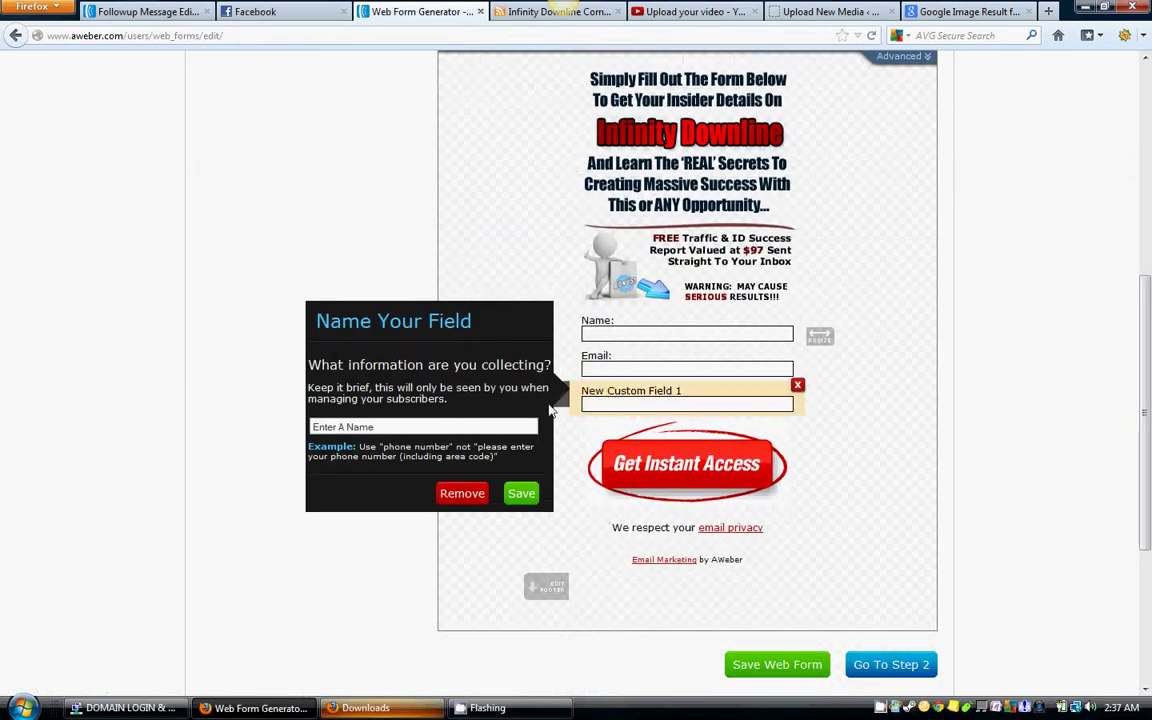
{"action": "left_click", "coordinate": [604, 14]}
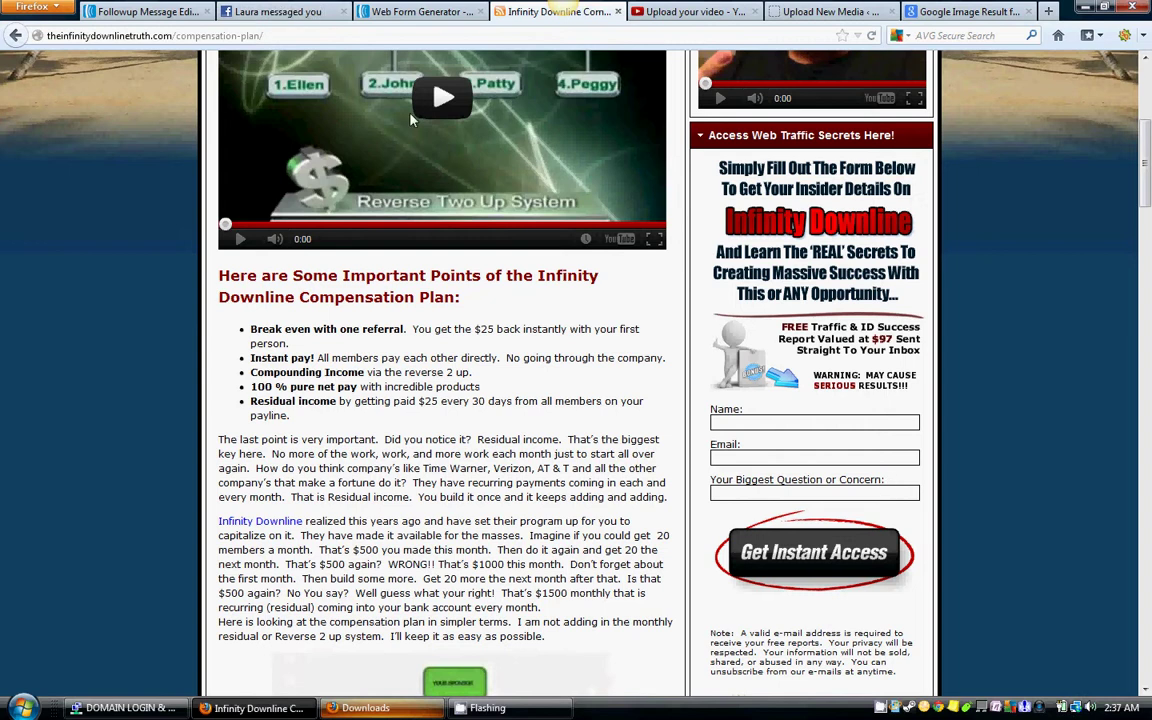
{"action": "left_click", "coordinate": [420, 11]}
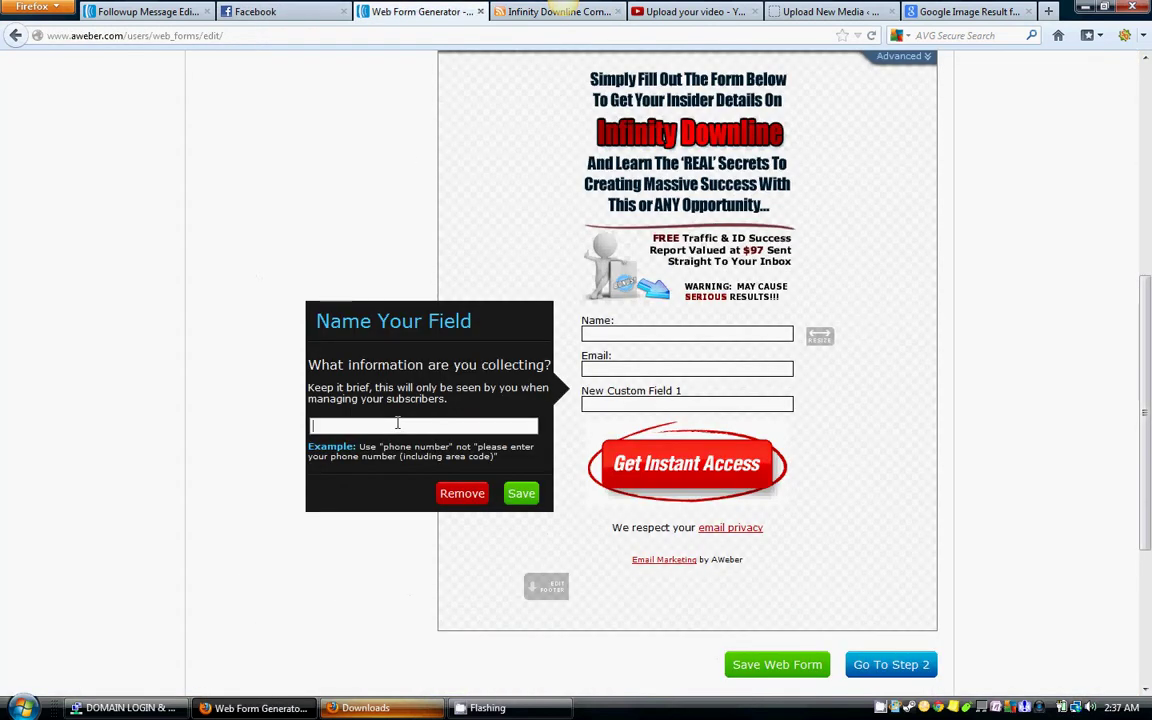
- Try to save the new custom field with the name "What's Your Biggest Question"
{"action": "type", "text": "What's Your"}
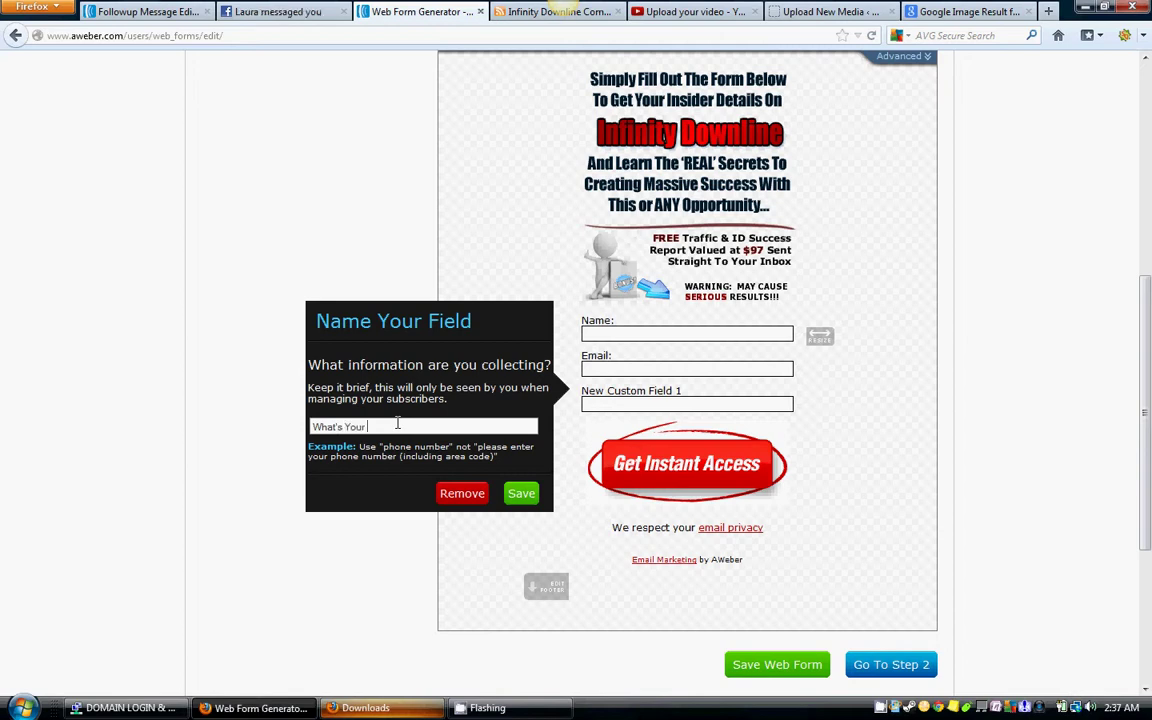
{"action": "type", "text": " Biggest Que"}
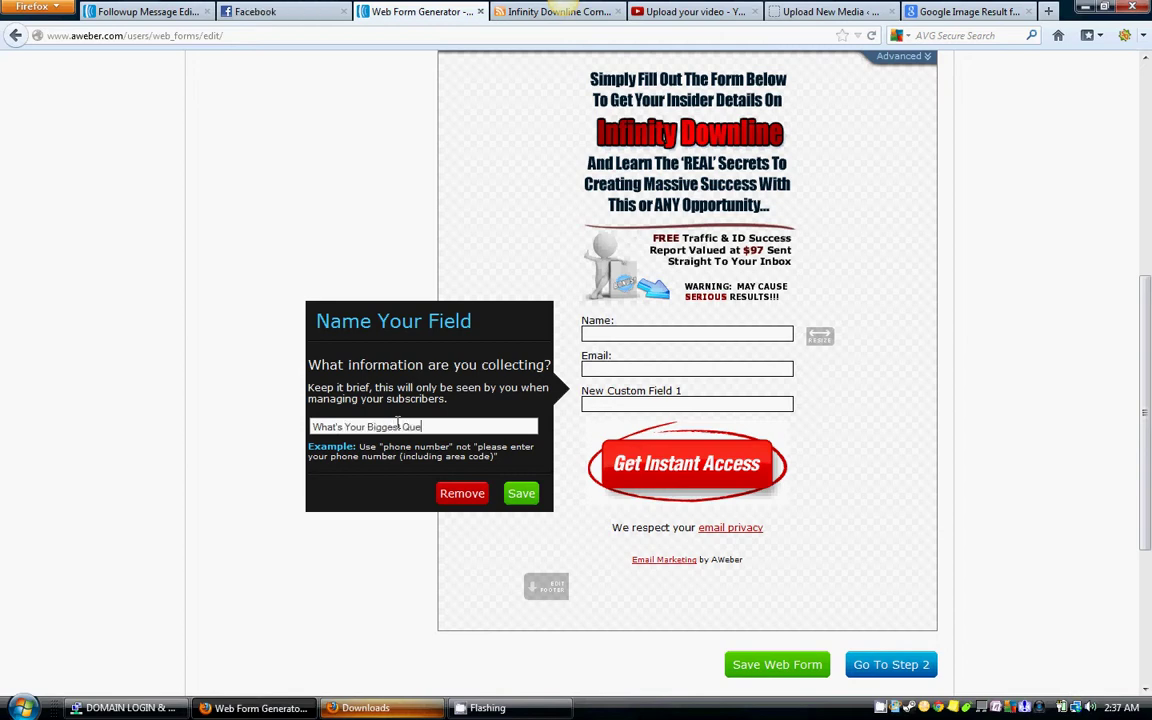
{"action": "type", "text": "stion"}
{"action": "left_click", "coordinate": [524, 494]}
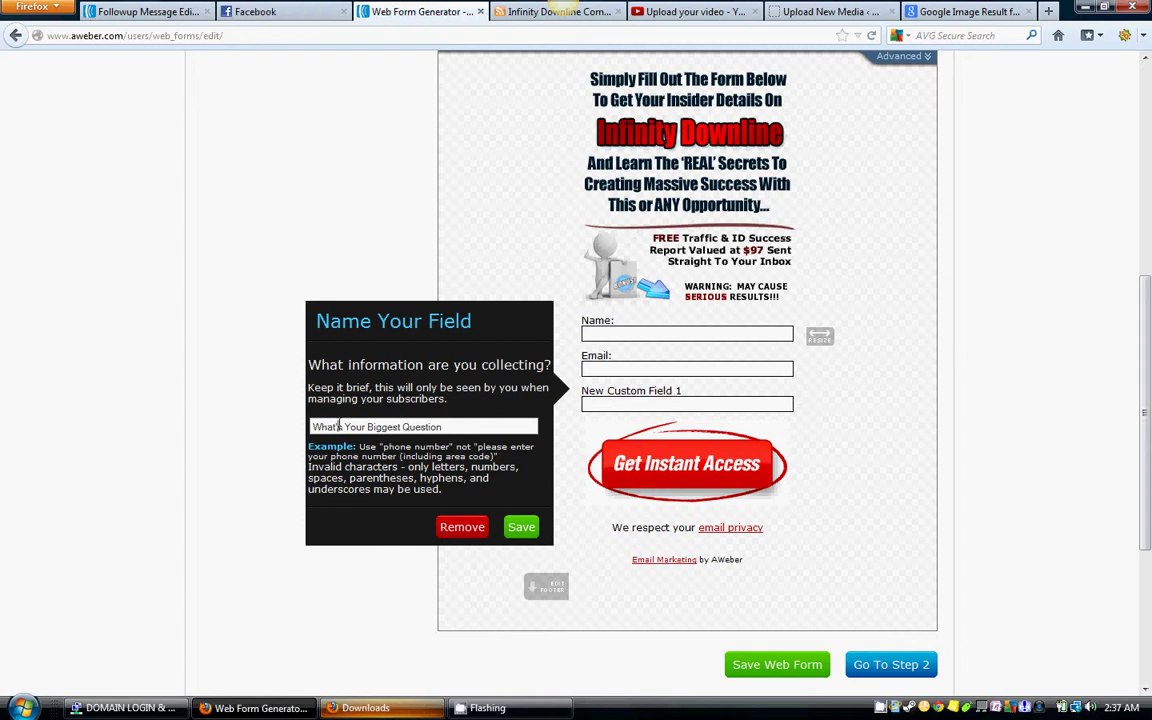
- Correct the custom field's name to "What is Your Biggest Question" and save the field with its label
{"action": "left_click", "coordinate": [341, 427]}
{"action": "key", "text": "BackSpace"}
{"action": "key", "text": "BackSpace"}
{"action": "type", "text": "is"}
{"action": "left_click", "coordinate": [520, 528]}
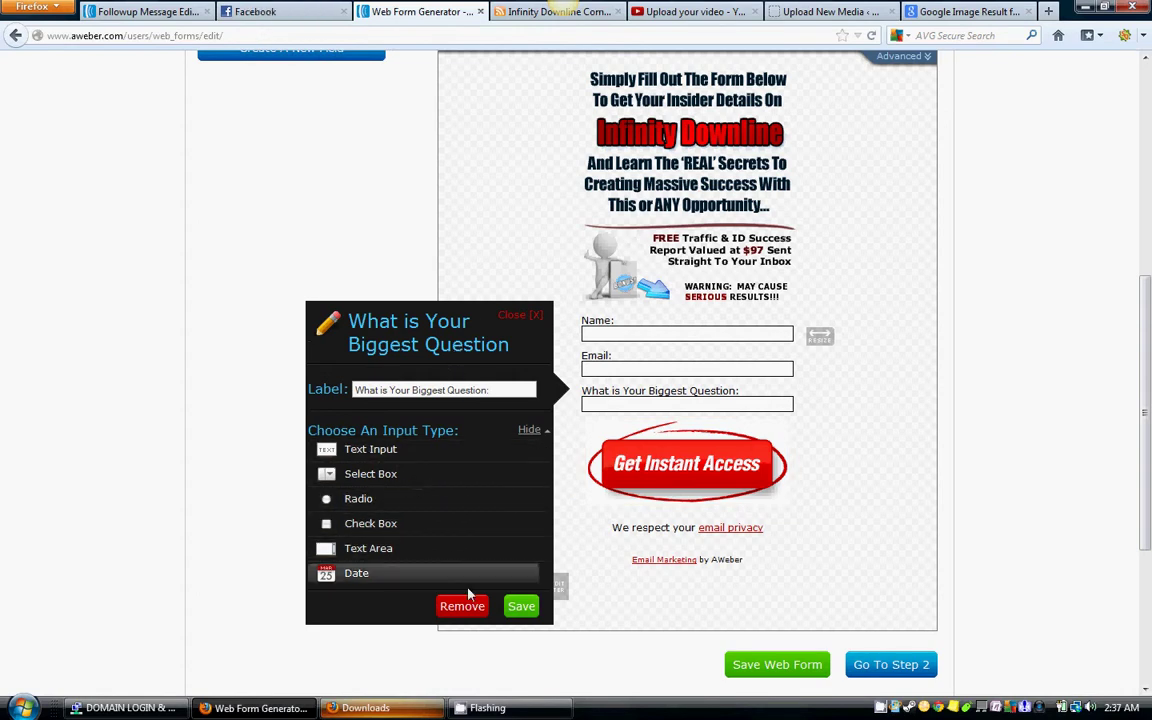
{"action": "left_click", "coordinate": [521, 607]}
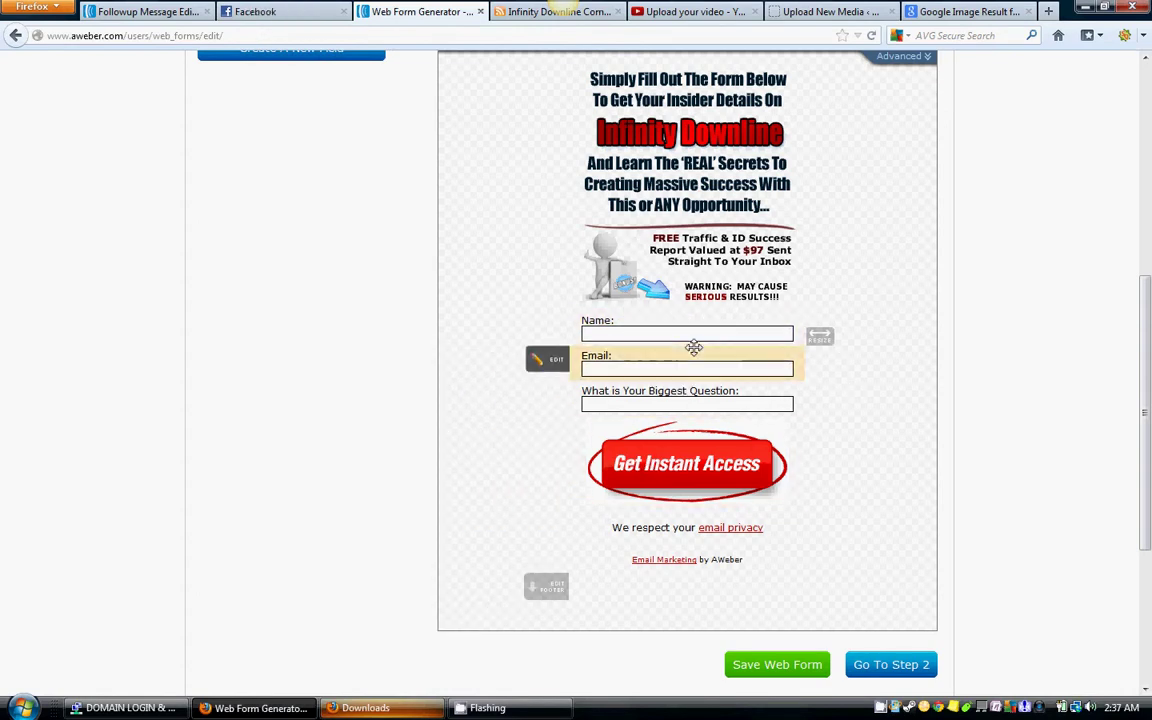
- Compare the web form's layout and footer with the opt-in form on the live compensation plan page
{"action": "scroll", "coordinate": [860, 487], "scroll_direction": "up", "scroll_amount": 2}
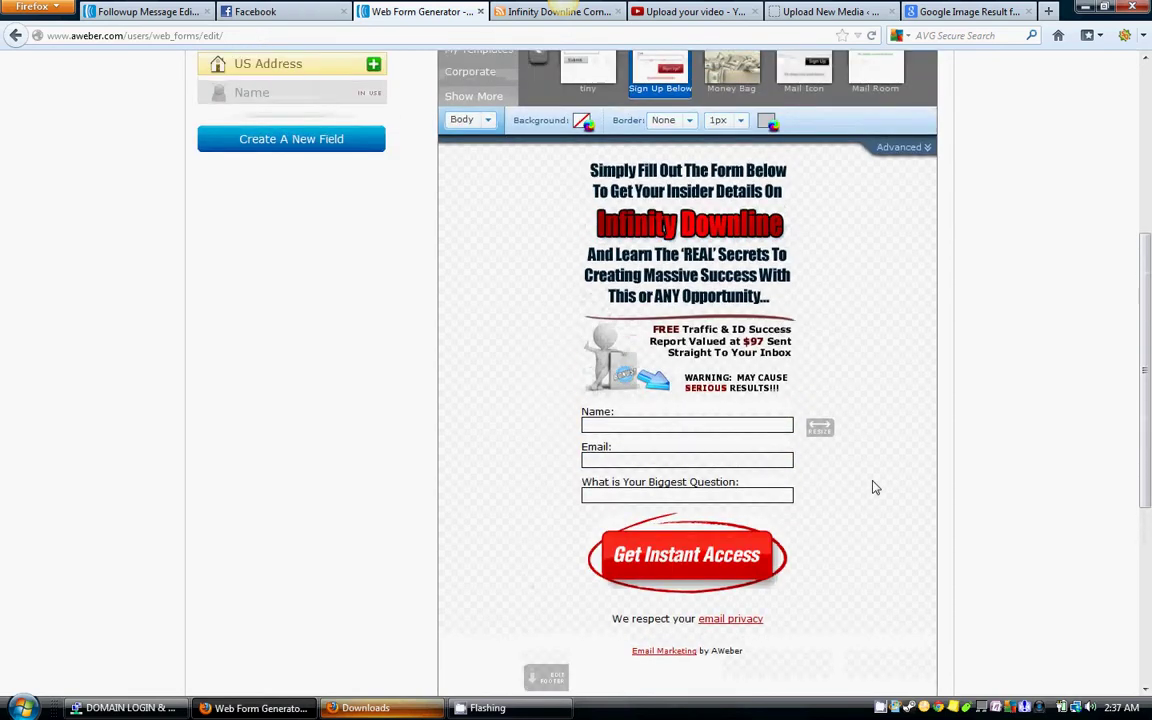
{"action": "scroll", "coordinate": [856, 505], "scroll_direction": "down", "scroll_amount": 4}
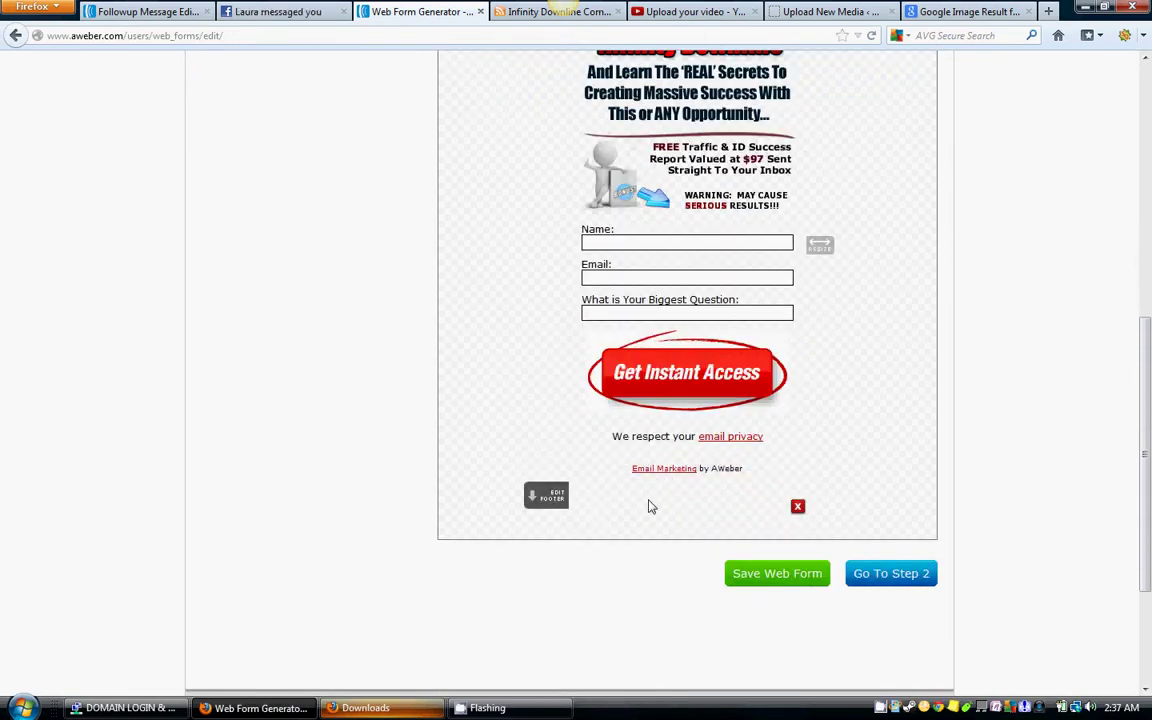
{"action": "scroll", "coordinate": [851, 437], "scroll_direction": "up", "scroll_amount": 4}
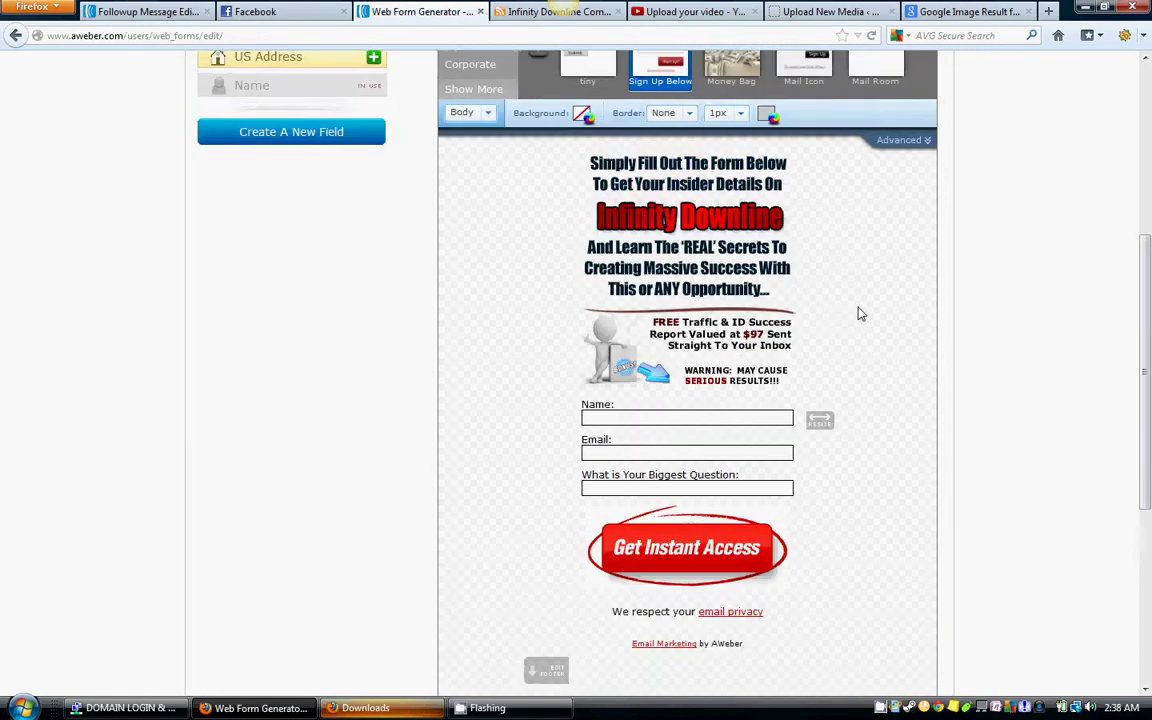
{"action": "left_click", "coordinate": [607, 15]}
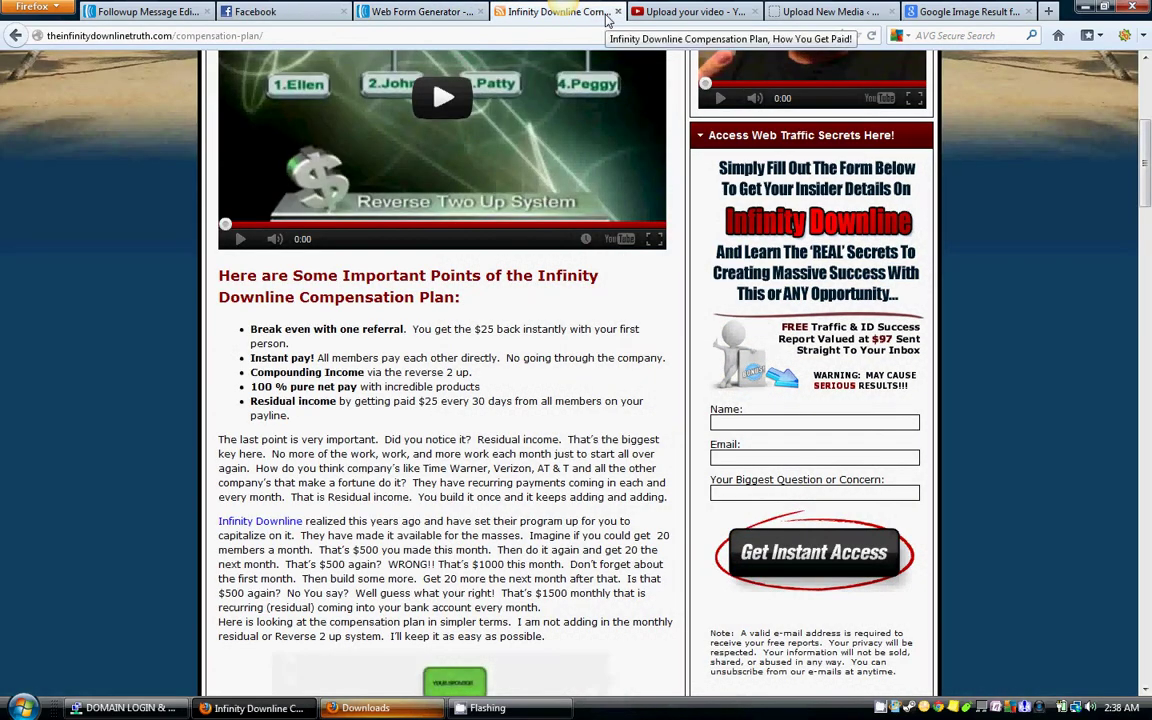
{"action": "scroll", "coordinate": [872, 508], "scroll_direction": "down", "scroll_amount": 4}
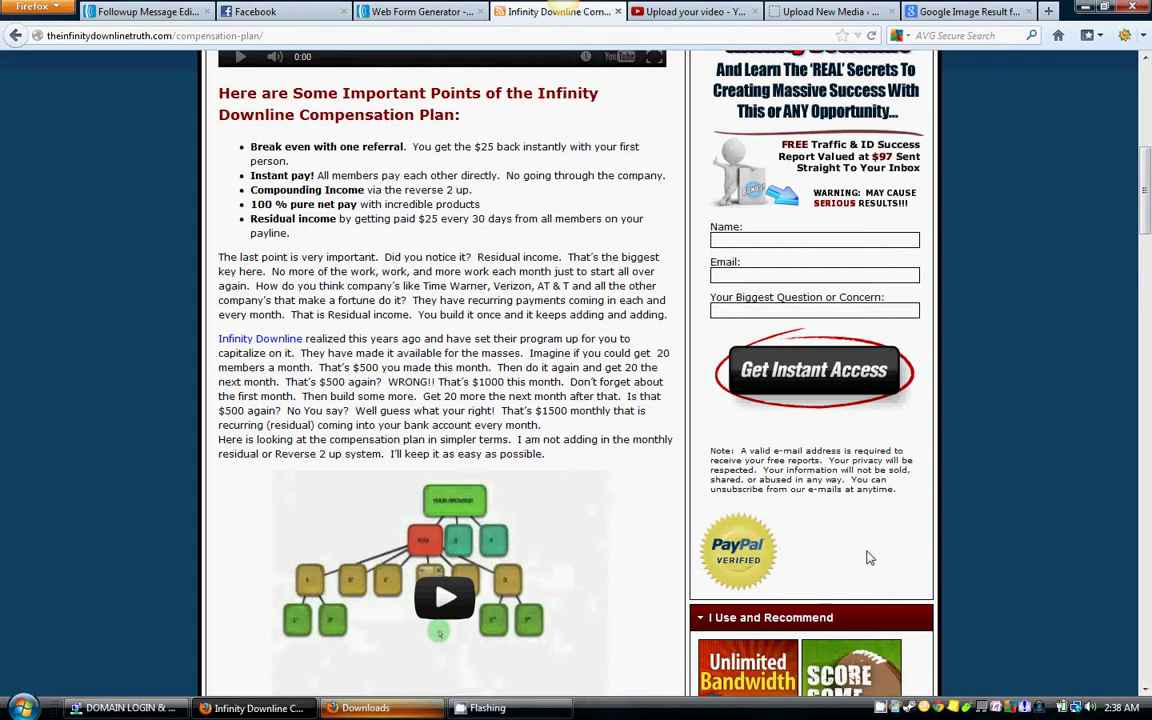
{"action": "scroll", "coordinate": [882, 558], "scroll_direction": "up", "scroll_amount": 10}
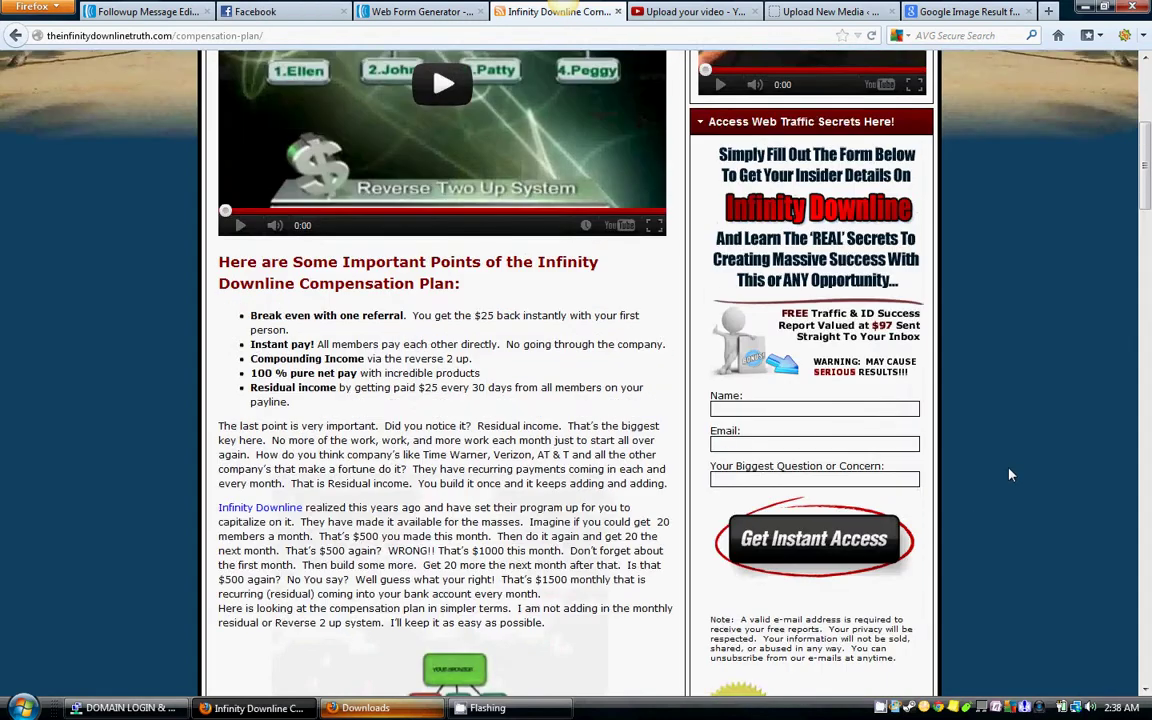
{"action": "left_click", "coordinate": [440, 16]}
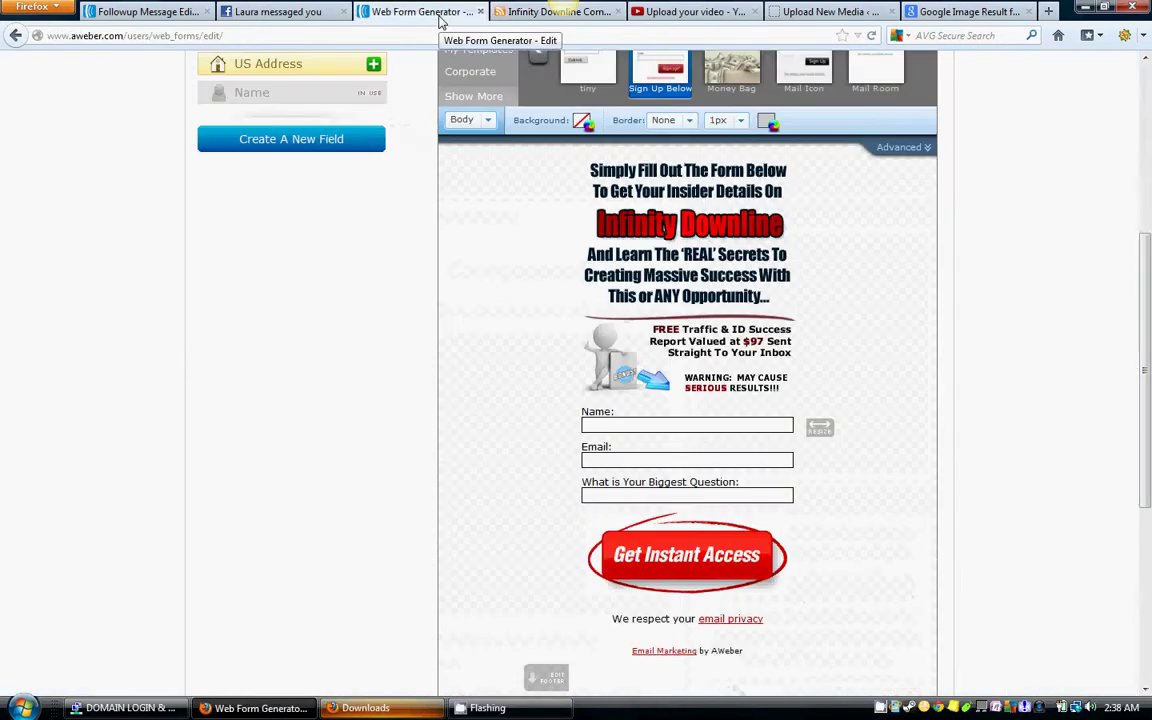
- Check the form from header image to footer and save the web form
{"action": "scroll", "coordinate": [977, 306], "scroll_direction": "up", "scroll_amount": 3}
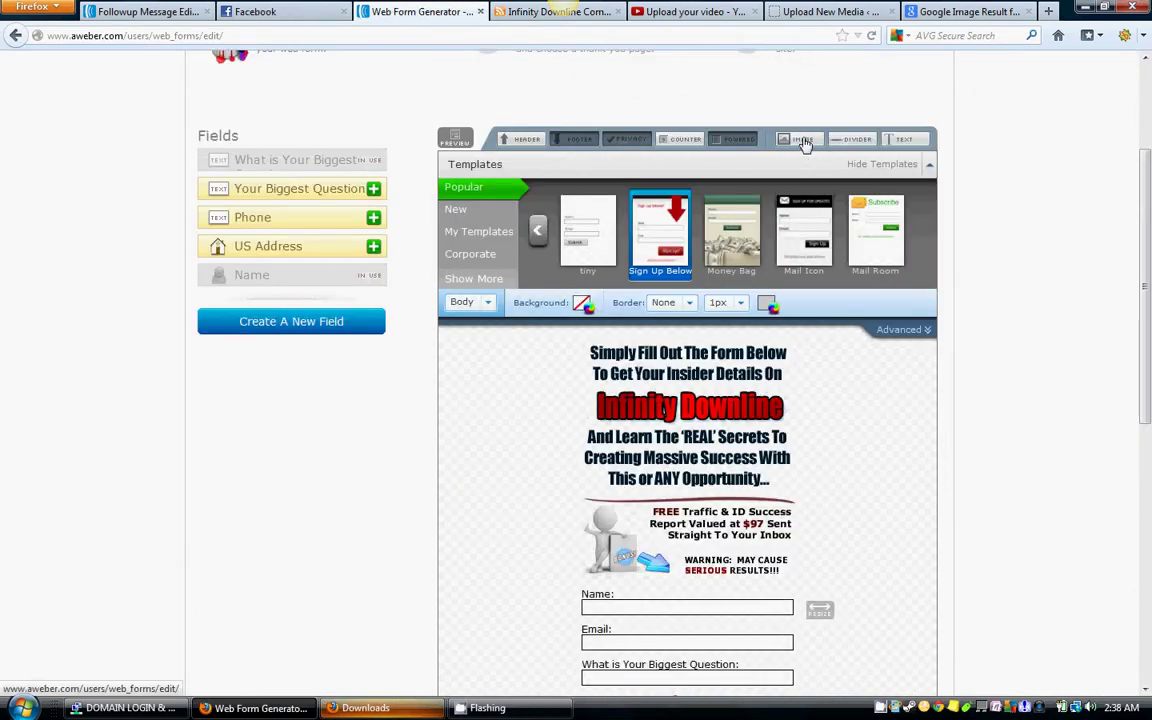
{"action": "scroll", "coordinate": [1029, 329], "scroll_direction": "down", "scroll_amount": 3}
{"action": "scroll", "coordinate": [975, 372], "scroll_direction": "up", "scroll_amount": 3}
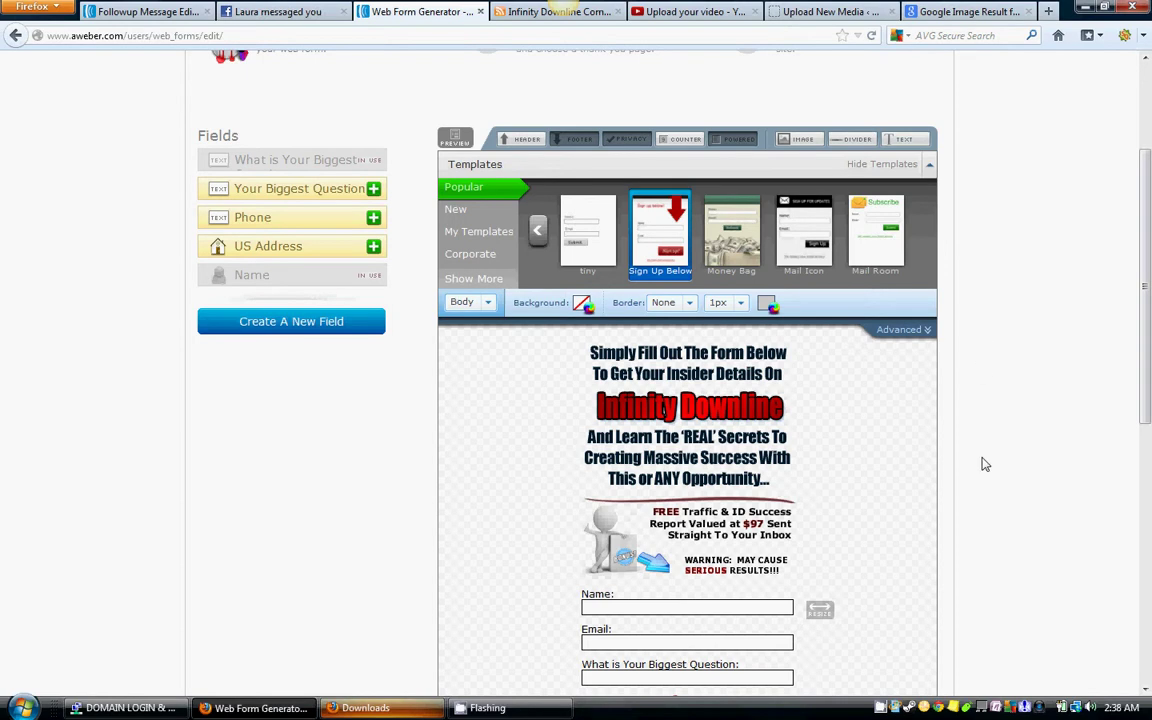
{"action": "scroll", "coordinate": [985, 464], "scroll_direction": "down", "scroll_amount": 2}
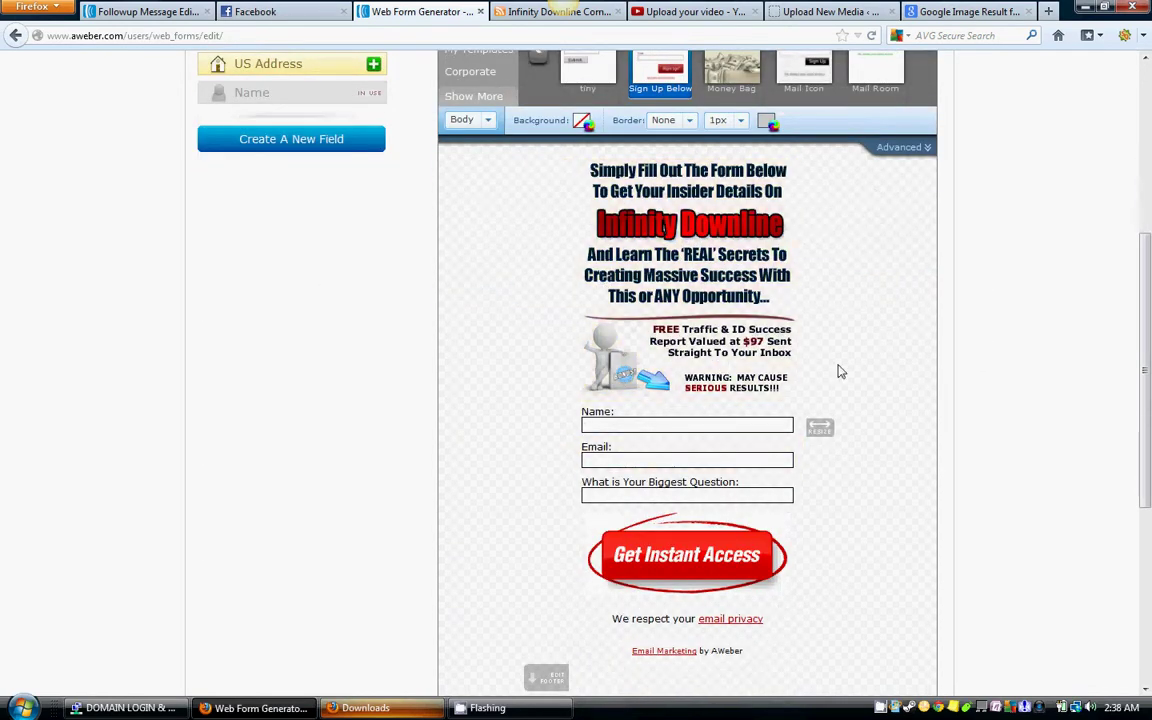
{"action": "scroll", "coordinate": [940, 350], "scroll_direction": "down", "scroll_amount": 4}
{"action": "scroll", "coordinate": [980, 311], "scroll_direction": "up", "scroll_amount": 3}
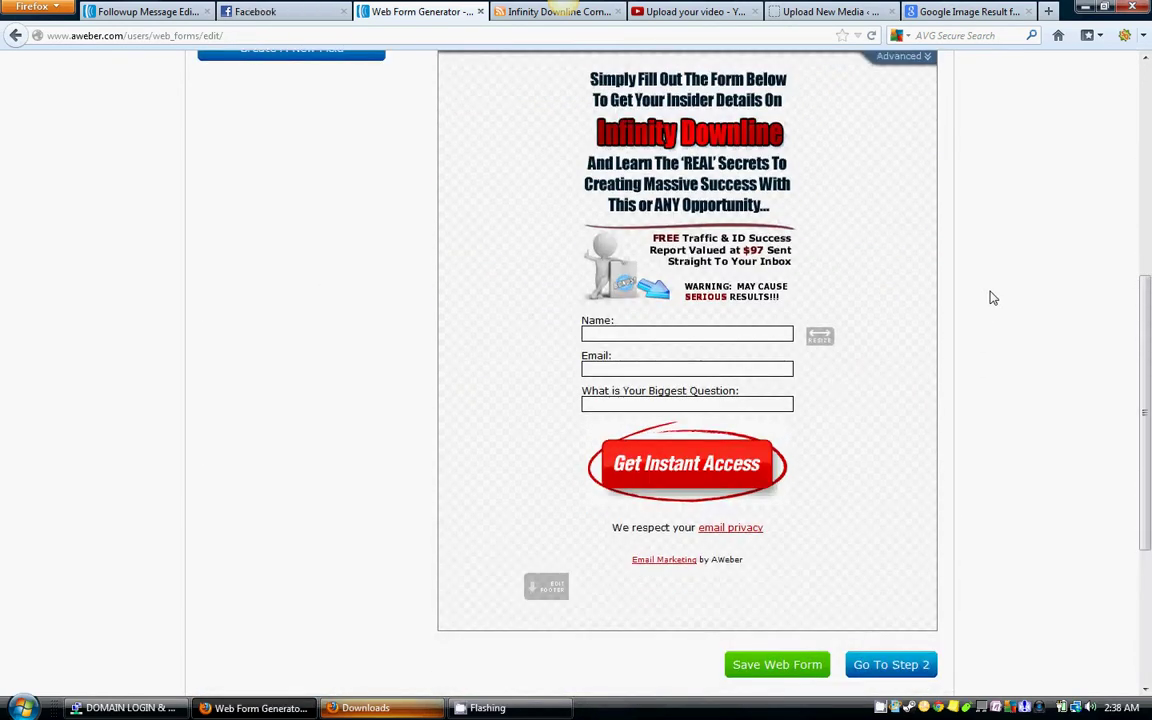
{"action": "scroll", "coordinate": [841, 200], "scroll_direction": "down", "scroll_amount": 3}
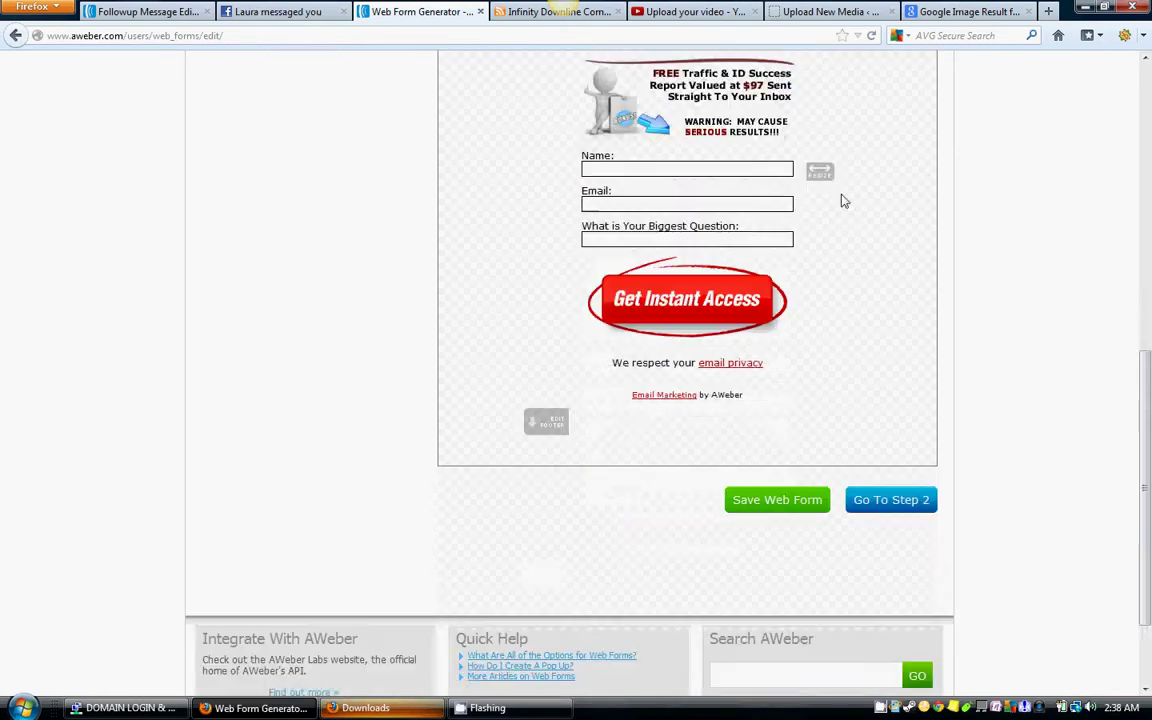
{"action": "left_click", "coordinate": [778, 392]}
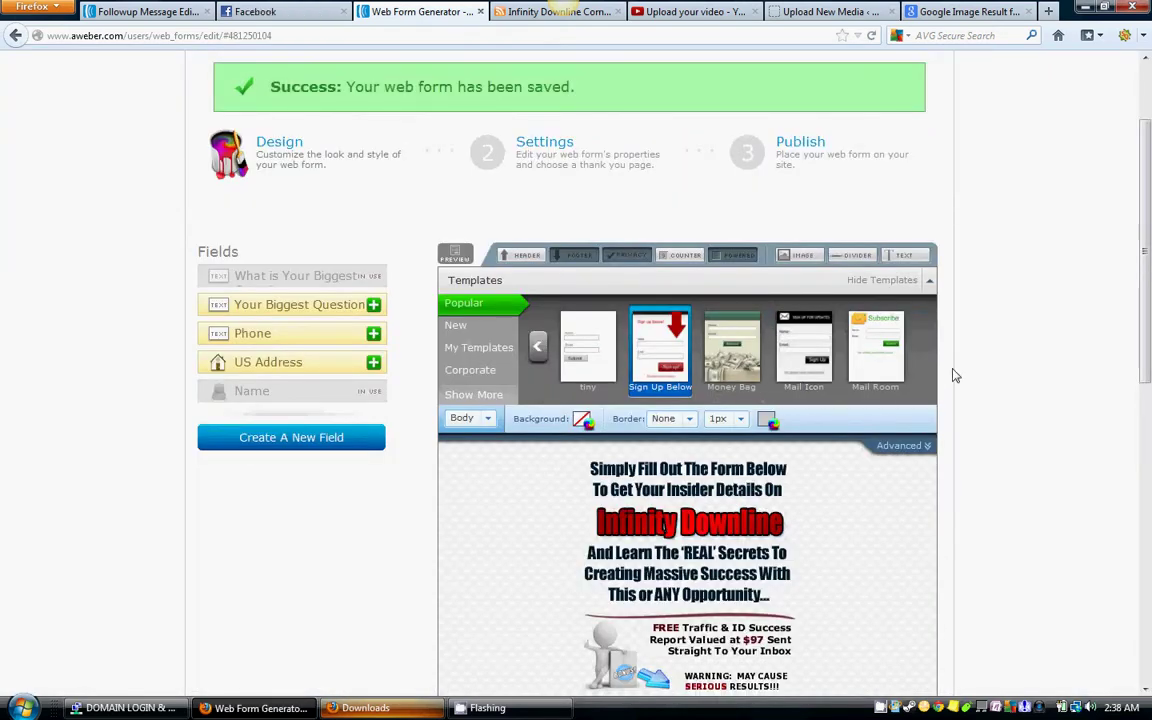
- Examine the saved web form's templates, header image, fields and submit button down to the footer
{"action": "scroll", "coordinate": [998, 309], "scroll_direction": "down", "scroll_amount": 5}
{"action": "scroll", "coordinate": [998, 309], "scroll_direction": "up", "scroll_amount": 4}
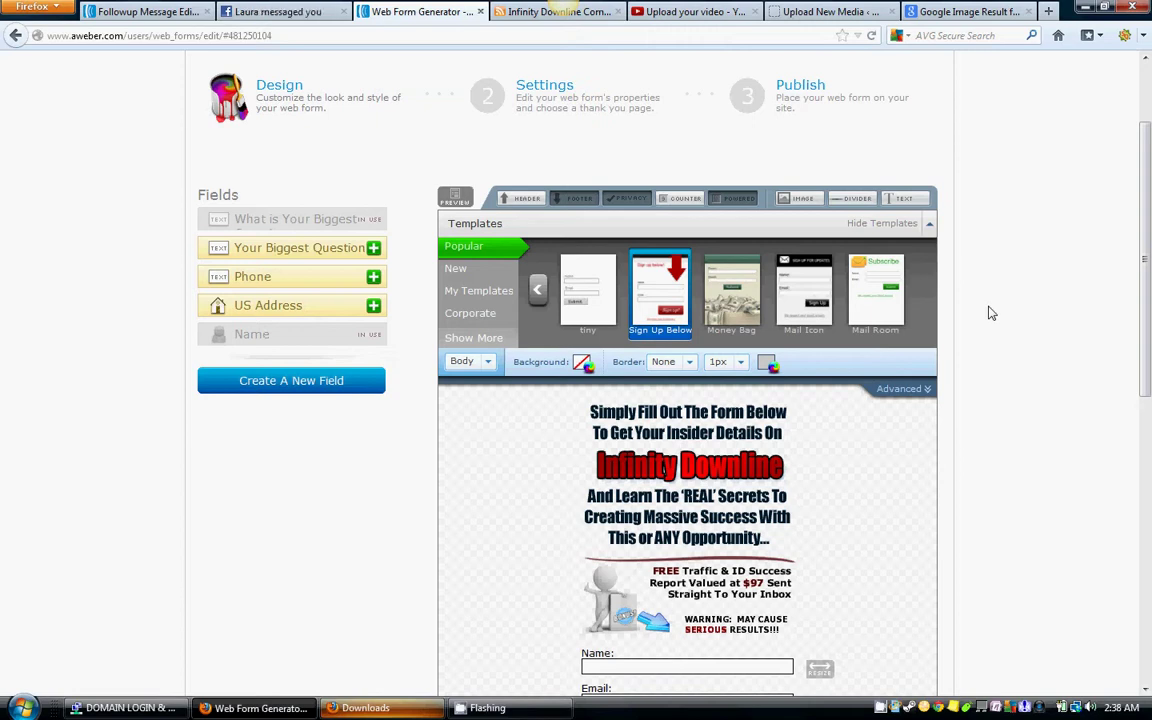
{"action": "scroll", "coordinate": [998, 392], "scroll_direction": "down", "scroll_amount": 5}
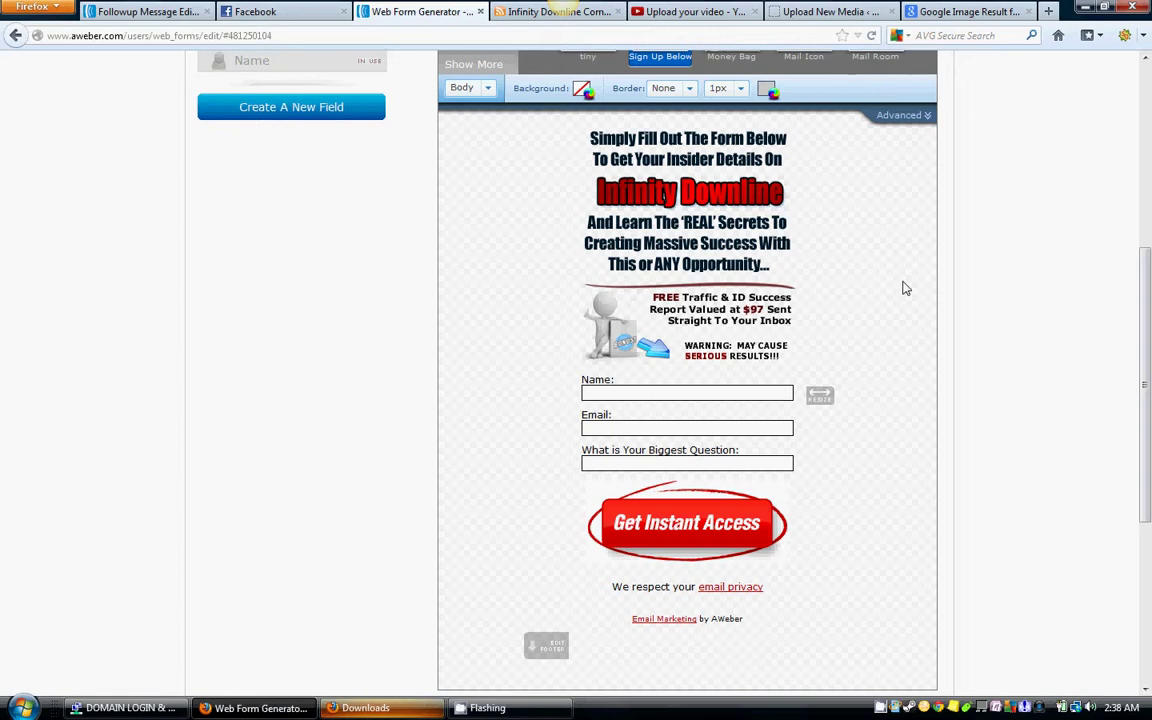
{"action": "mouse_move", "coordinate": [616, 279]}
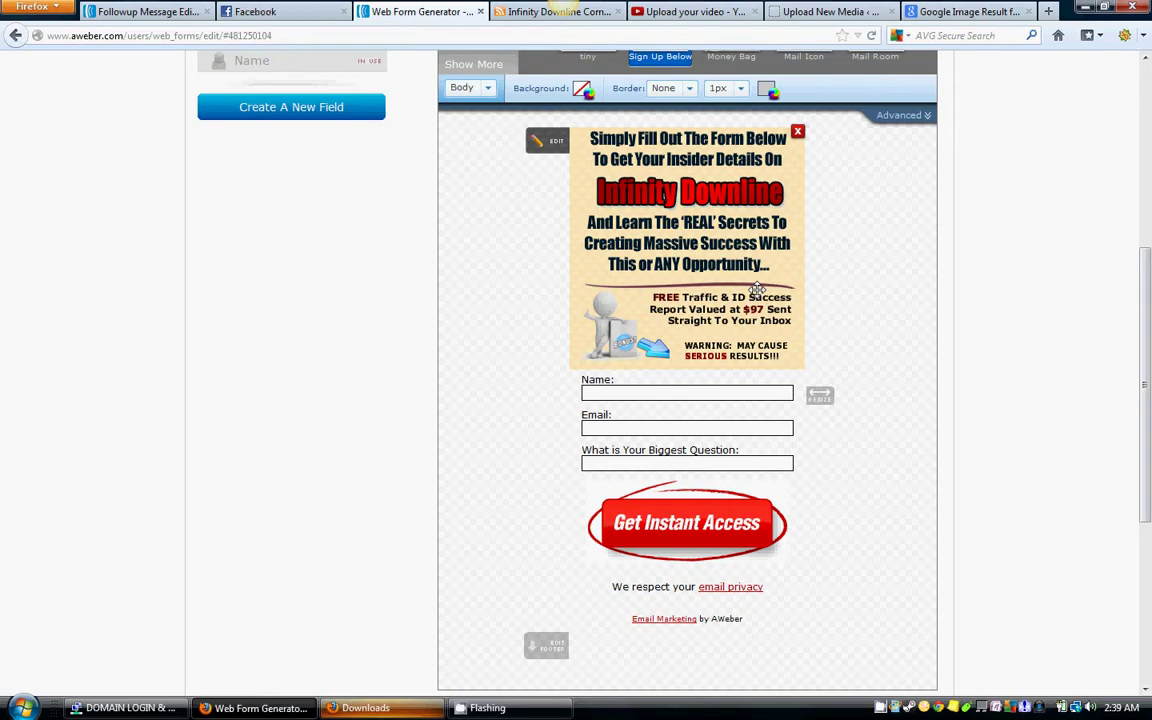
{"action": "scroll", "coordinate": [872, 280], "scroll_direction": "up", "scroll_amount": 3}
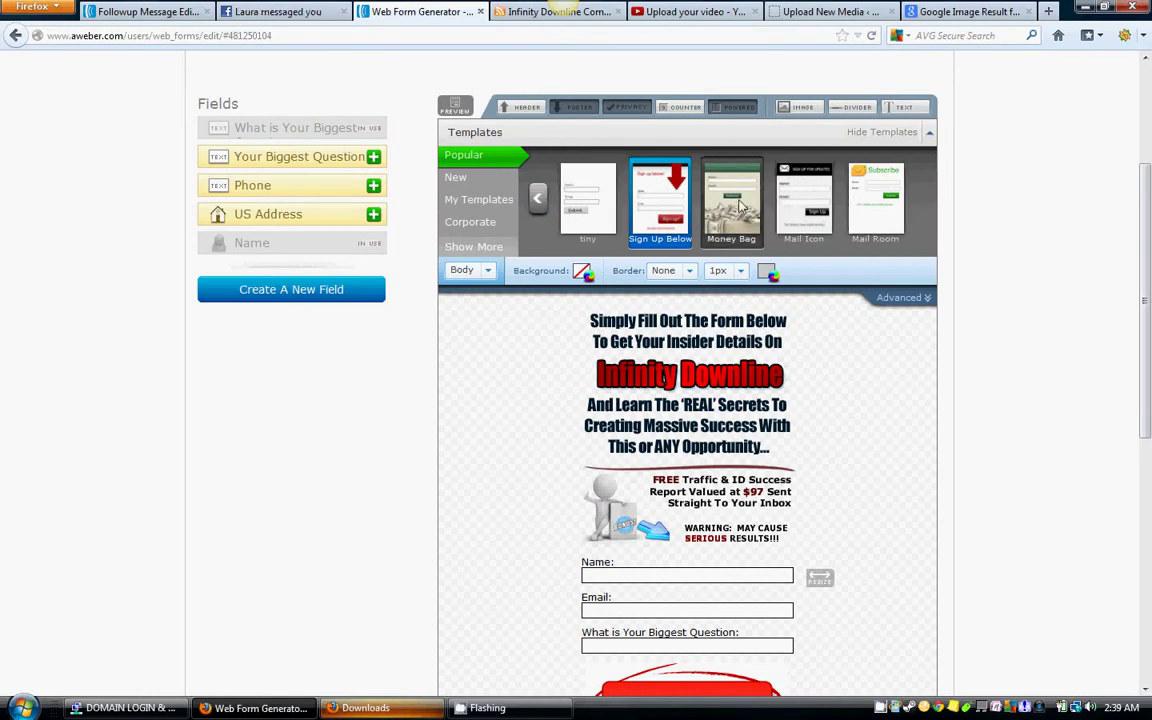
{"action": "scroll", "coordinate": [650, 188], "scroll_direction": "down", "scroll_amount": 3}
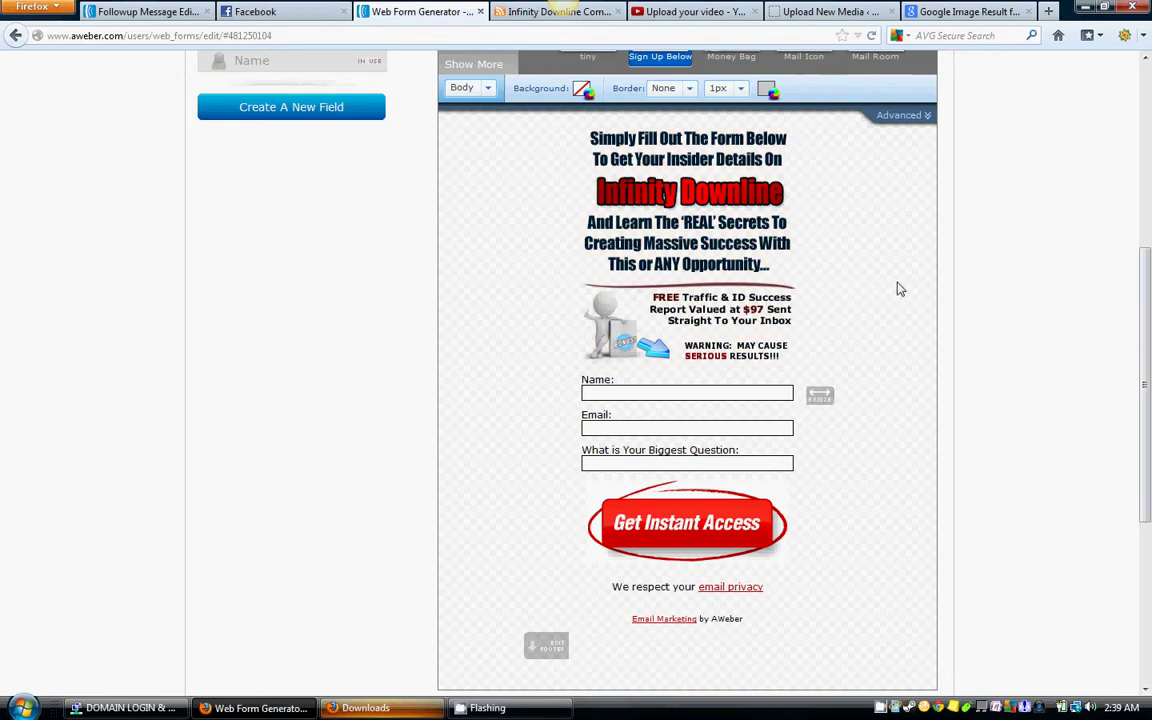
{"action": "scroll", "coordinate": [880, 297], "scroll_direction": "down", "scroll_amount": 3}
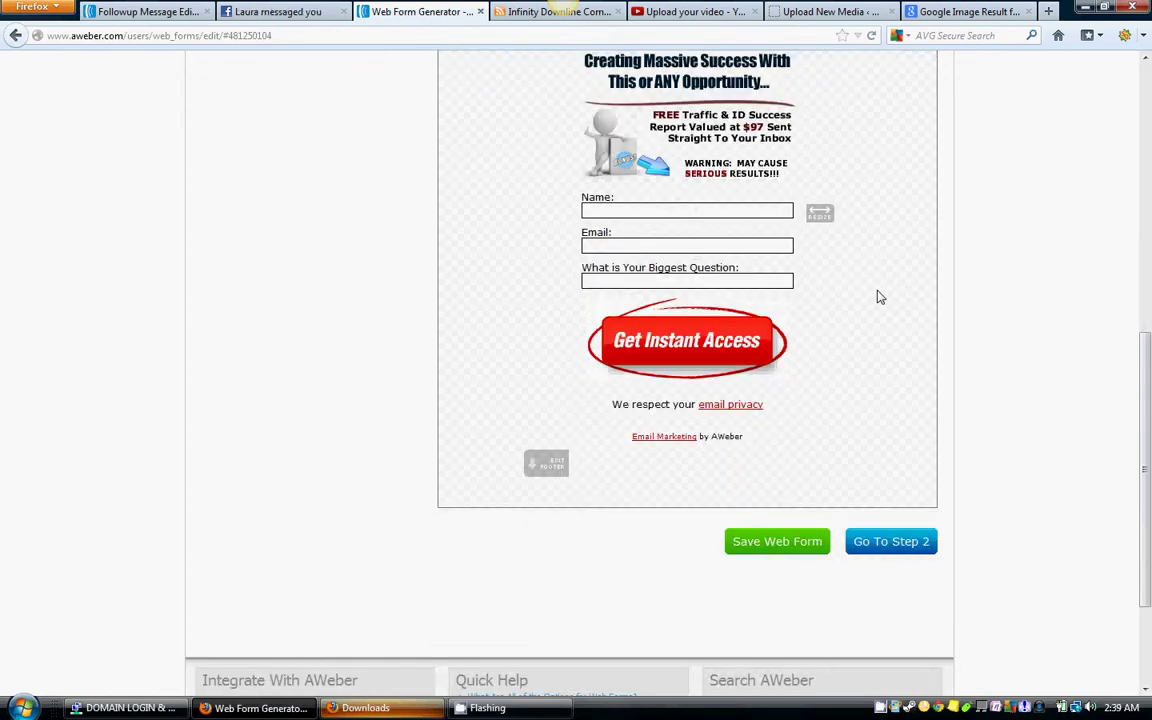